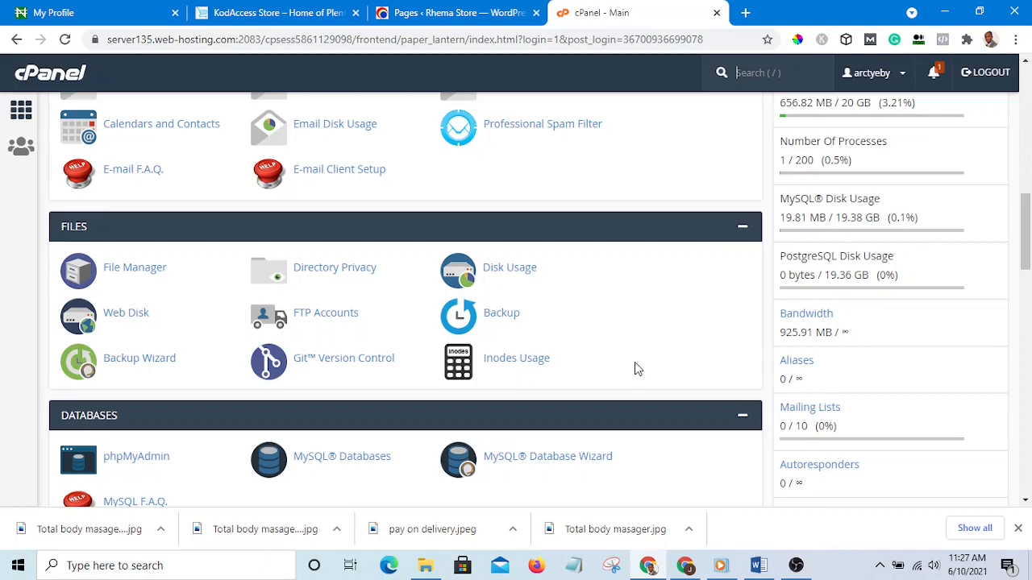
Look through the hosting control panel's sections from Files to Advanced to find the WordPress tool under Software.
{"action": "scroll", "coordinate": [635, 321], "scroll_direction": "down", "scroll_amount": 1}
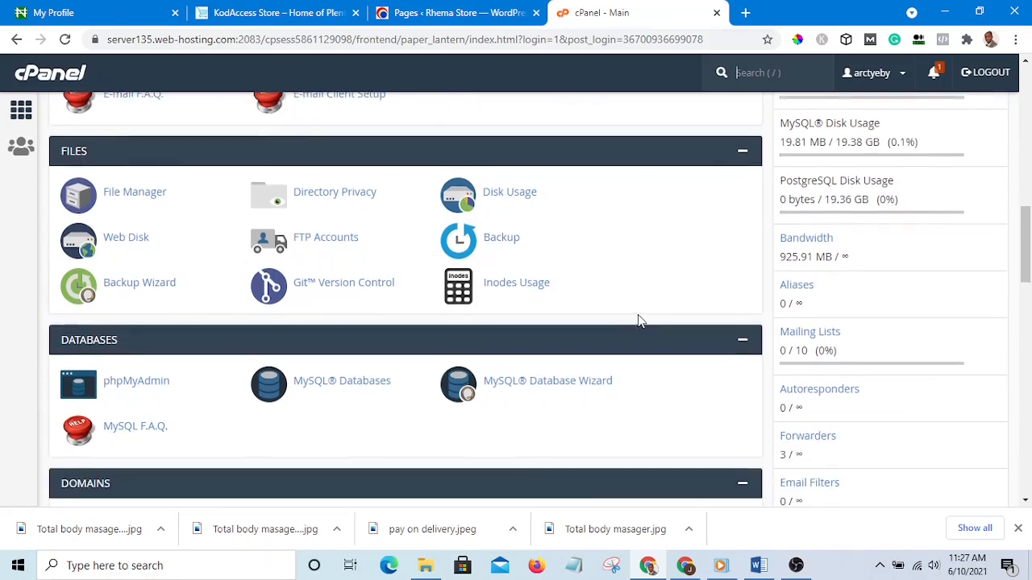
{"action": "scroll", "coordinate": [640, 316], "scroll_direction": "down", "scroll_amount": 3}
{"action": "scroll", "coordinate": [643, 313], "scroll_direction": "up", "scroll_amount": 5}
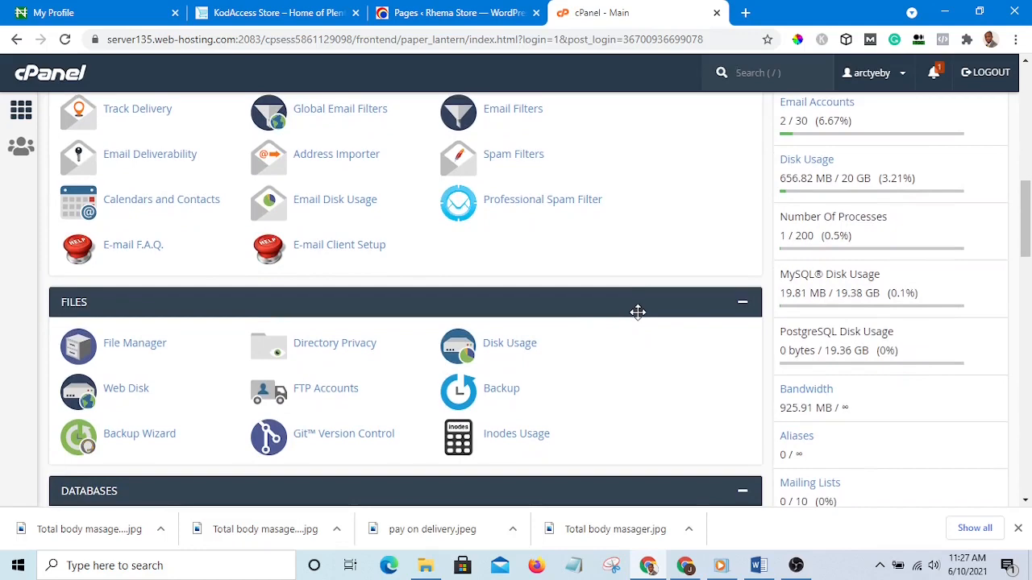
{"action": "scroll", "coordinate": [636, 313], "scroll_direction": "down", "scroll_amount": 7}
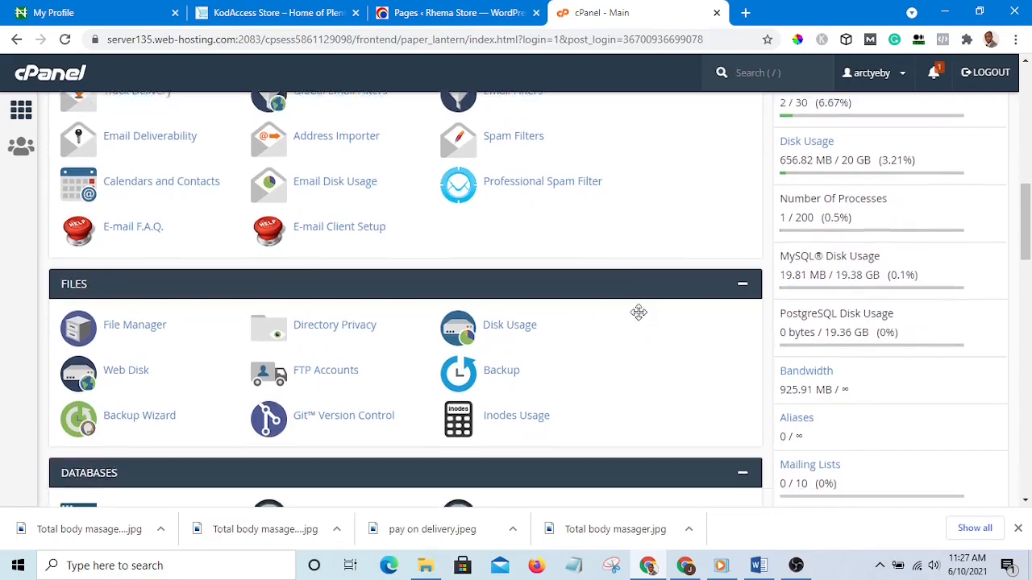
{"action": "scroll", "coordinate": [637, 311], "scroll_direction": "down", "scroll_amount": 2}
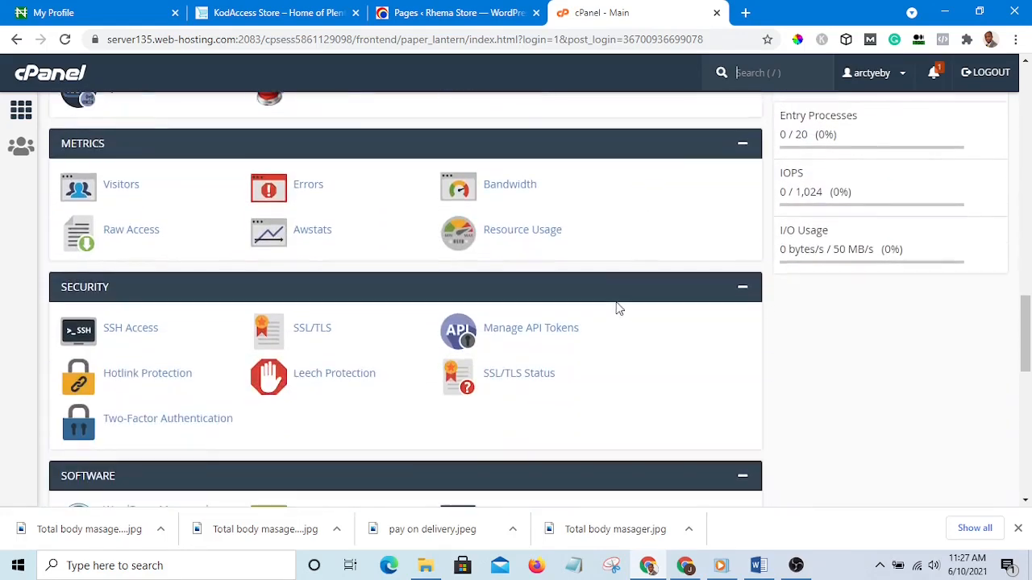
{"action": "scroll", "coordinate": [576, 337], "scroll_direction": "down", "scroll_amount": 2}
{"action": "scroll", "coordinate": [578, 330], "scroll_direction": "down", "scroll_amount": 1}
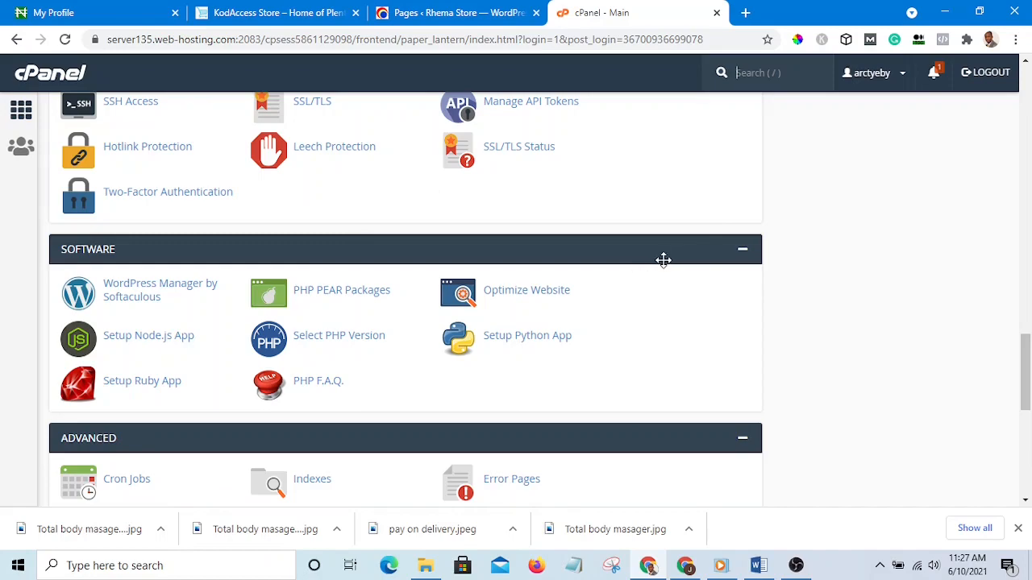
{"action": "scroll", "coordinate": [424, 233], "scroll_direction": "up", "scroll_amount": 15}
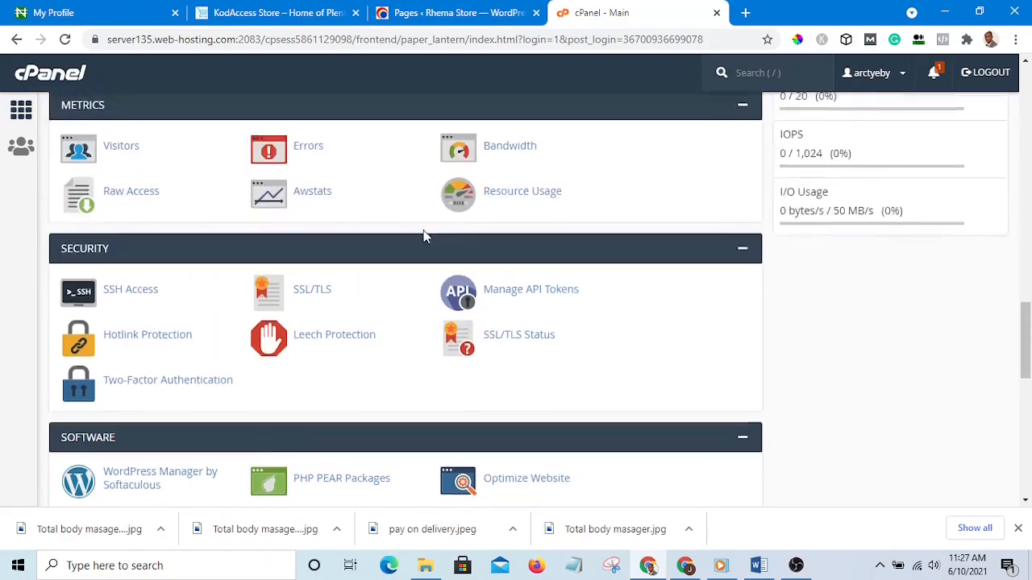
{"action": "scroll", "coordinate": [588, 369], "scroll_direction": "down", "scroll_amount": 6}
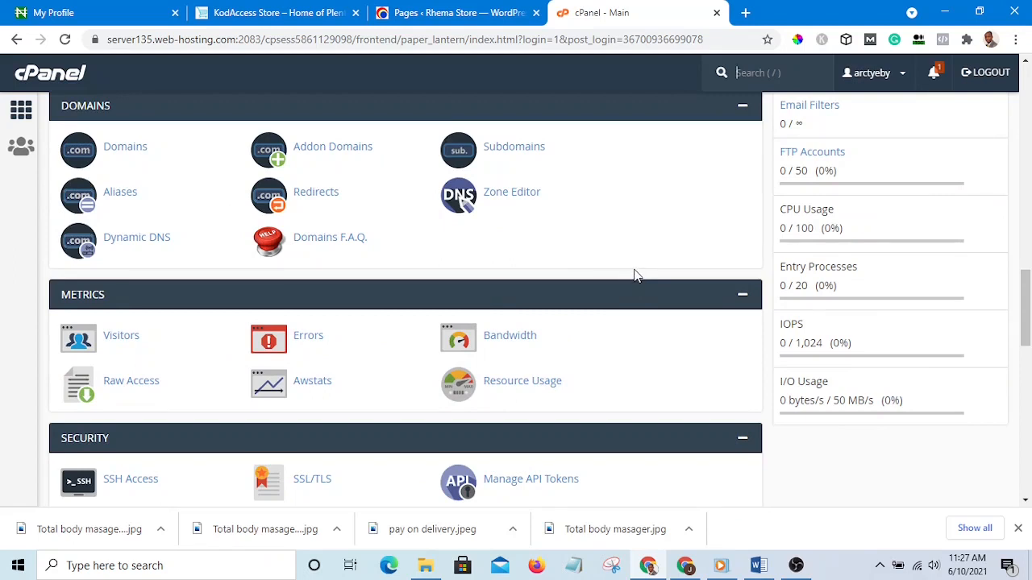
{"action": "scroll", "coordinate": [613, 281], "scroll_direction": "down", "scroll_amount": 2}
{"action": "scroll", "coordinate": [596, 282], "scroll_direction": "down", "scroll_amount": 3}
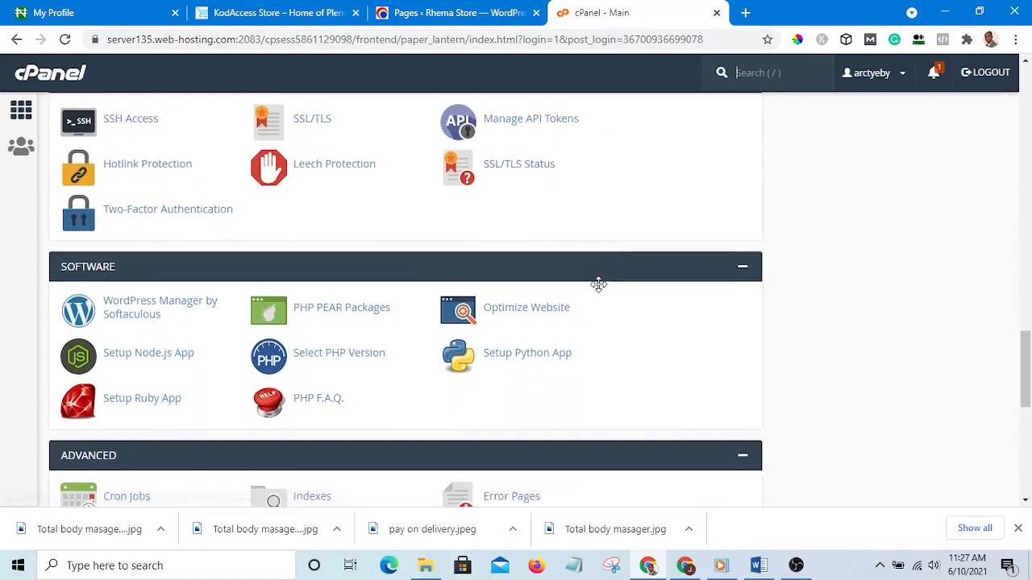
{"action": "scroll", "coordinate": [637, 258], "scroll_direction": "up", "scroll_amount": 3}
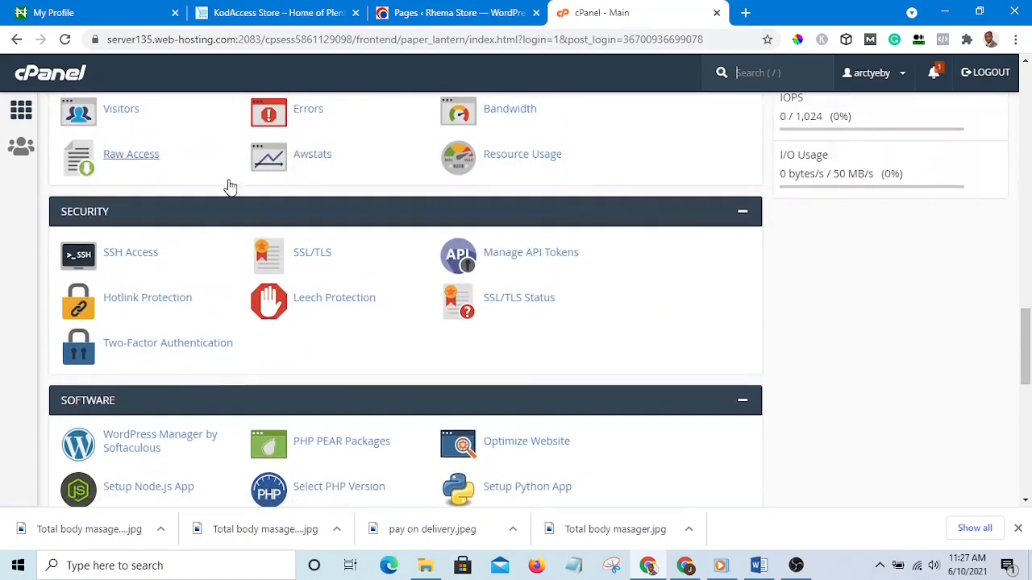
{"action": "scroll", "coordinate": [352, 274], "scroll_direction": "down", "scroll_amount": 2}
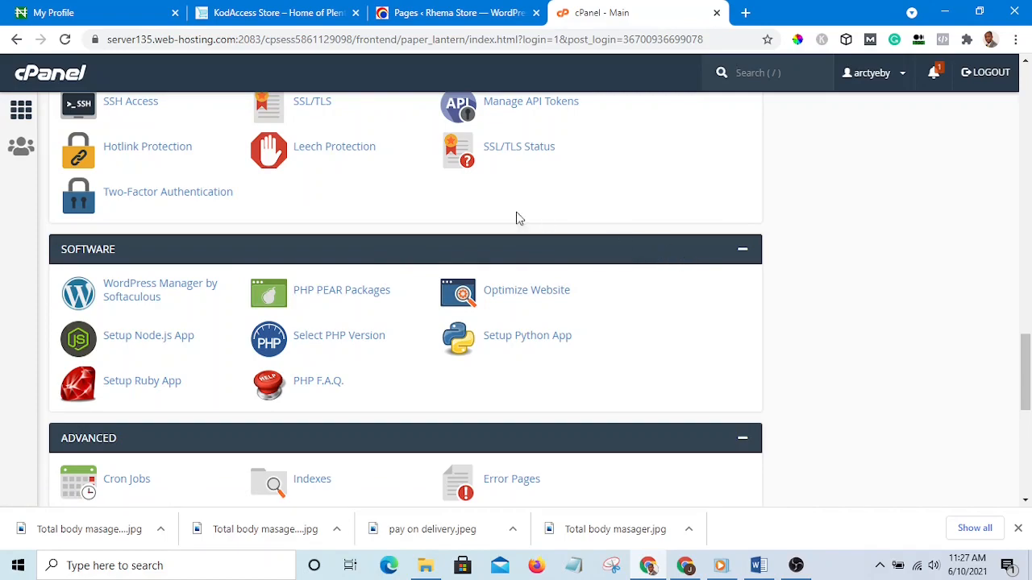
{"action": "scroll", "coordinate": [237, 246], "scroll_direction": "down", "scroll_amount": 1}
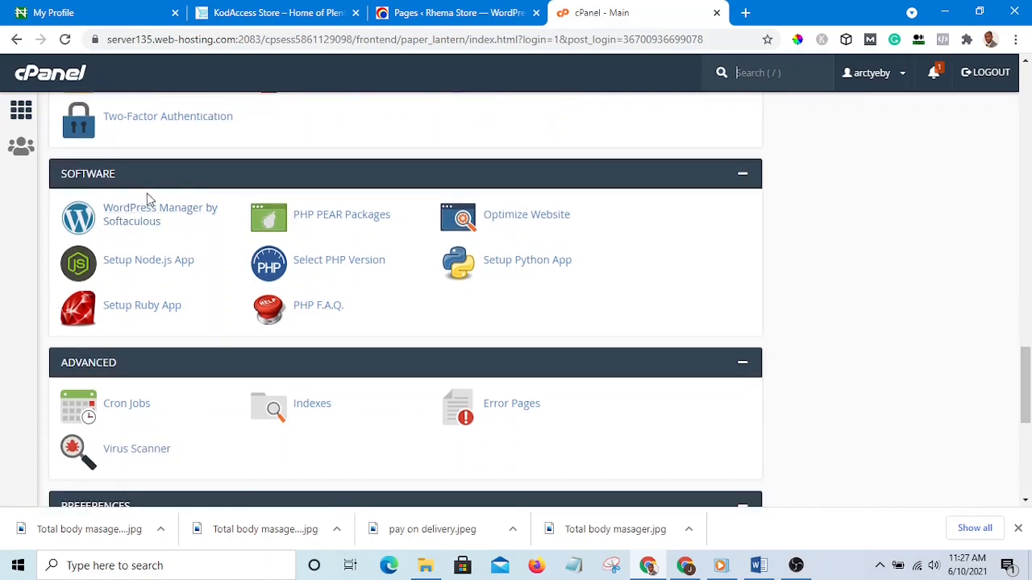
{"action": "scroll", "coordinate": [287, 226], "scroll_direction": "up", "scroll_amount": 5}
{"action": "scroll", "coordinate": [288, 231], "scroll_direction": "up", "scroll_amount": 4}
{"action": "scroll", "coordinate": [143, 166], "scroll_direction": "down", "scroll_amount": 9}
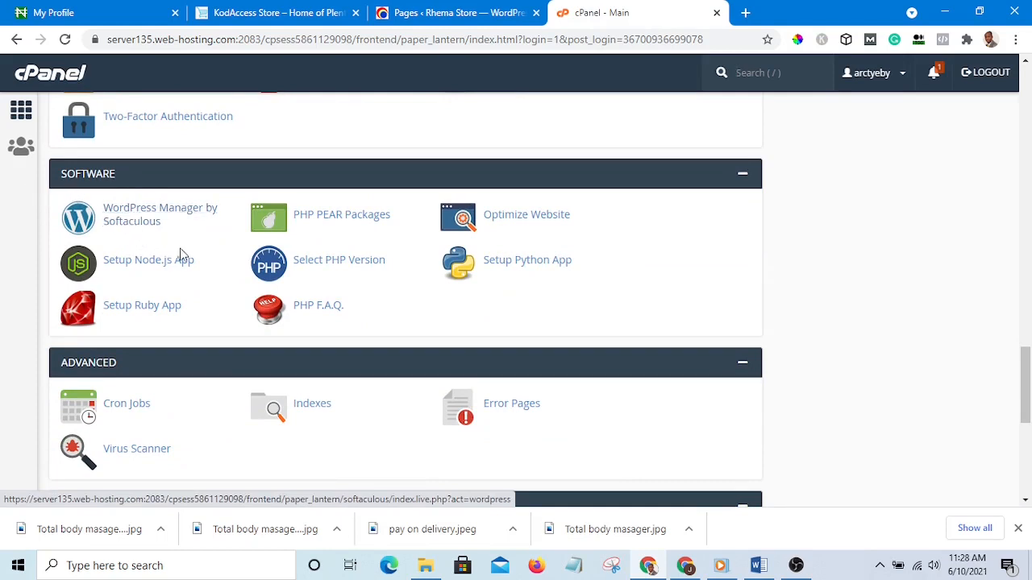
Open WordPress Manager by Softaculous and start installing a fresh copy of WordPress.
{"action": "left_click", "coordinate": [137, 226]}
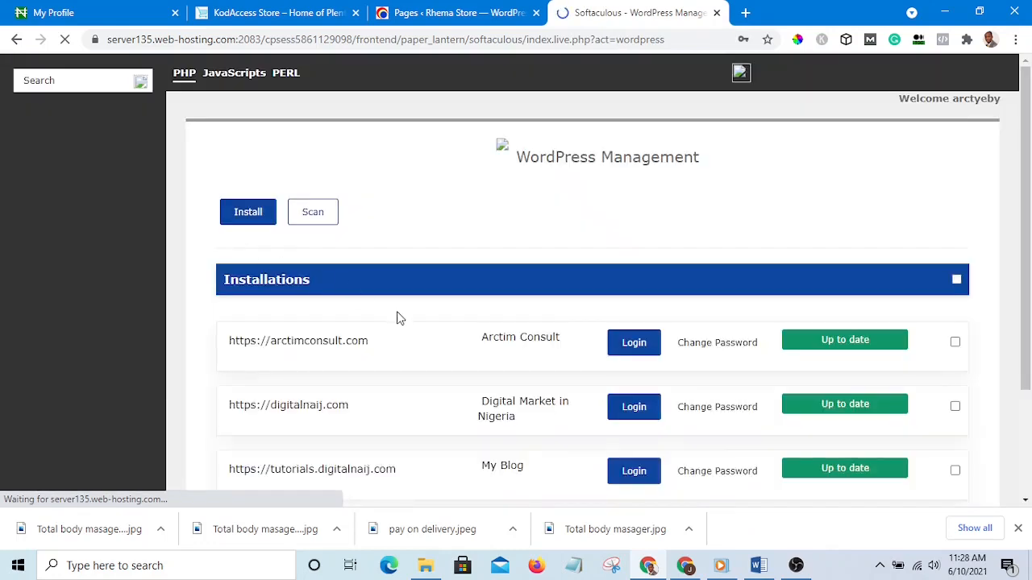
{"action": "scroll", "coordinate": [396, 316], "scroll_direction": "down", "scroll_amount": 1}
{"action": "scroll", "coordinate": [385, 307], "scroll_direction": "up", "scroll_amount": 1}
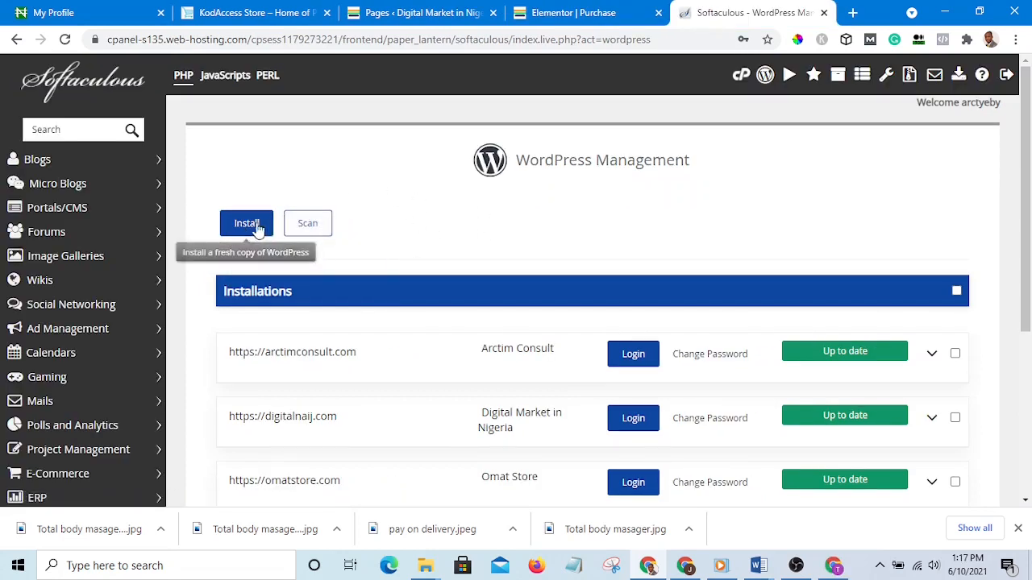
{"action": "left_click", "coordinate": [246, 226]}
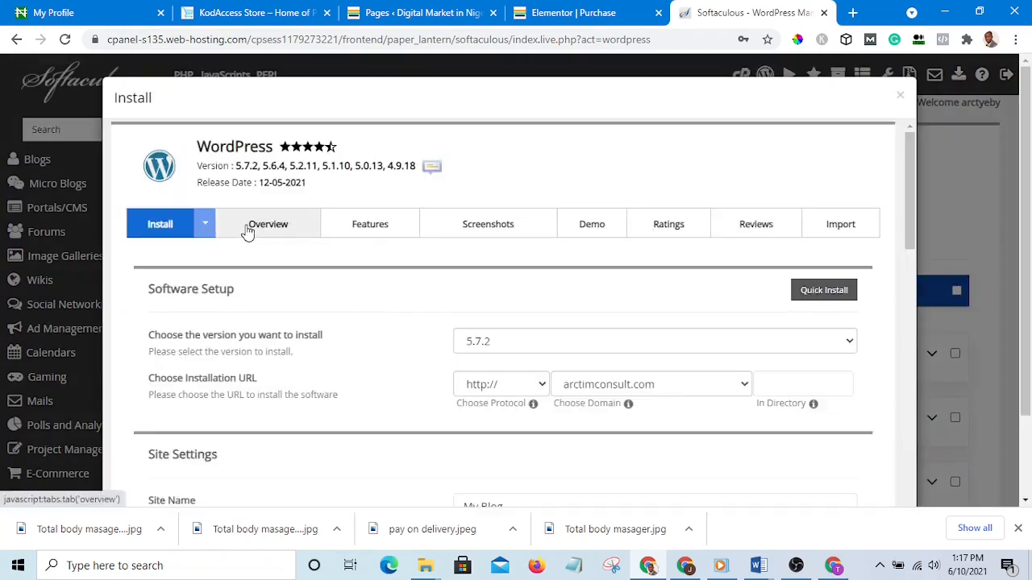
Choose tutorials.digitalnaij.com as the installation domain and 5.7.2 as the WordPress version.
{"action": "scroll", "coordinate": [870, 362], "scroll_direction": "down", "scroll_amount": 1}
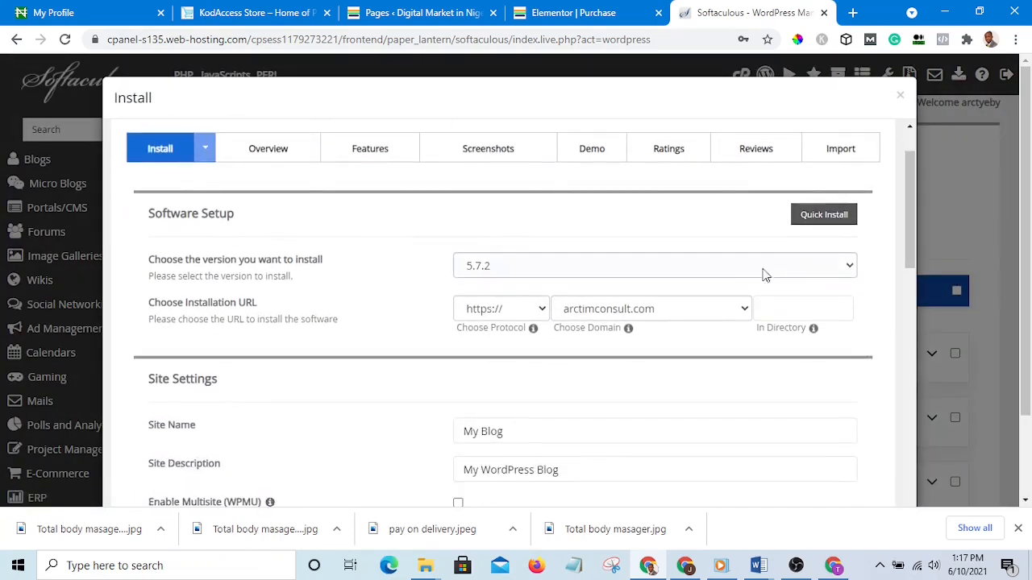
{"action": "left_click", "coordinate": [743, 312]}
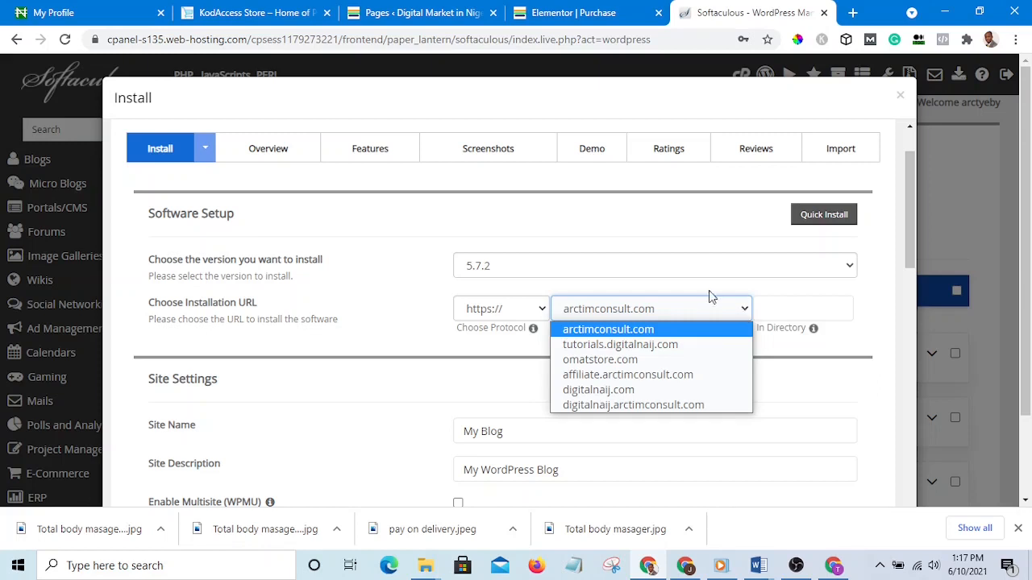
{"action": "left_click", "coordinate": [621, 345]}
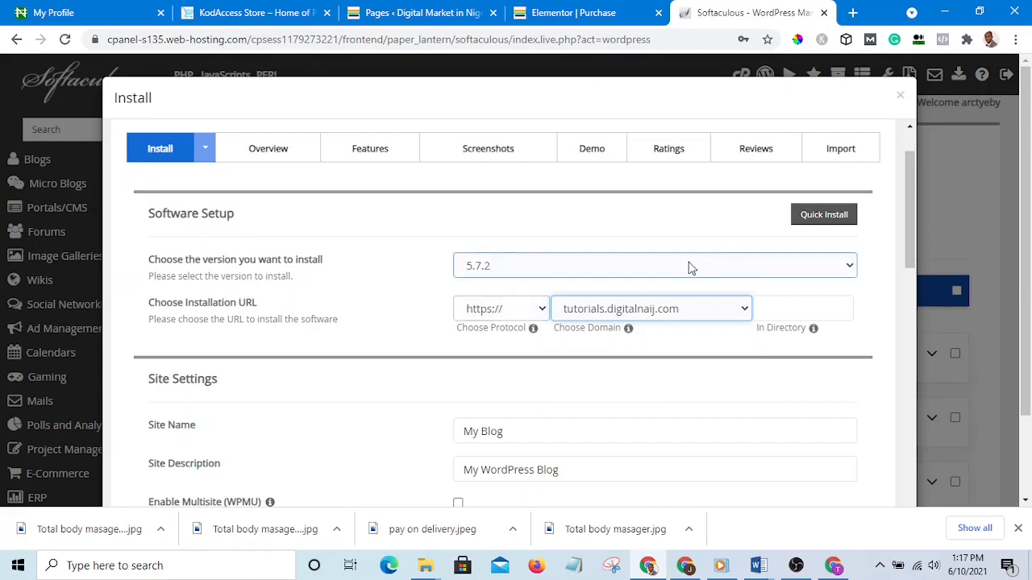
{"action": "left_click", "coordinate": [758, 269]}
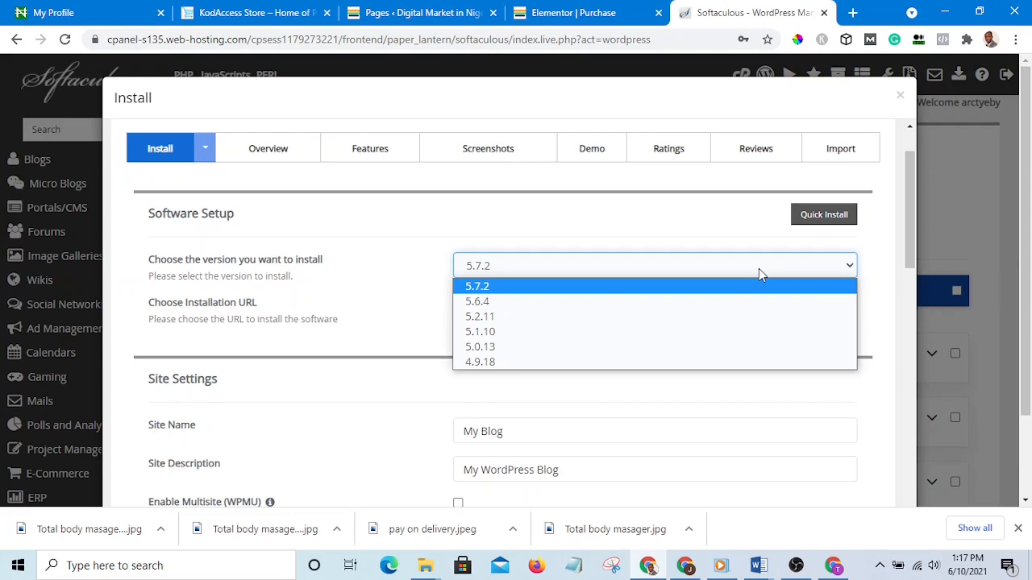
{"action": "left_click", "coordinate": [540, 292]}
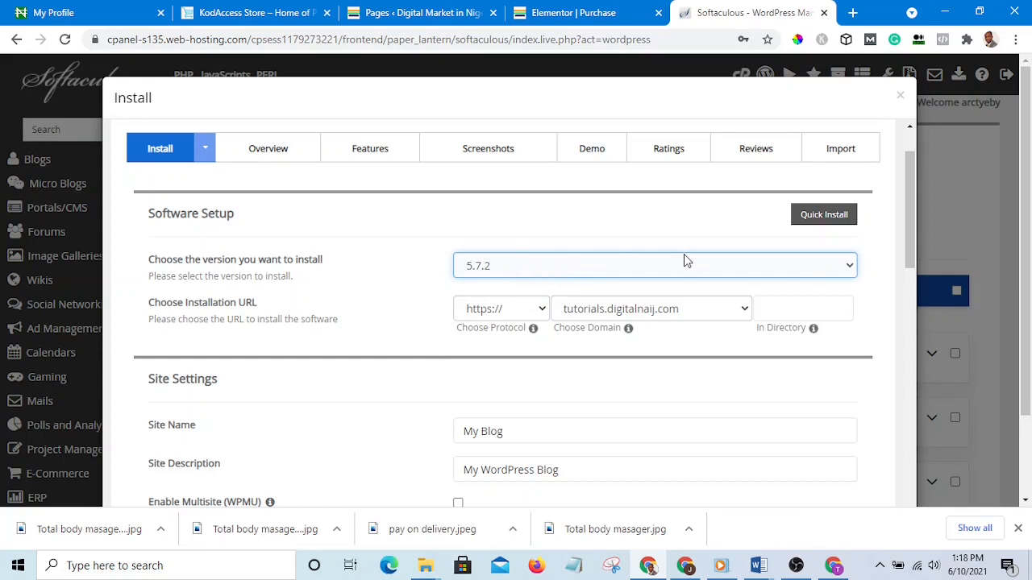
{"action": "left_click", "coordinate": [543, 313]}
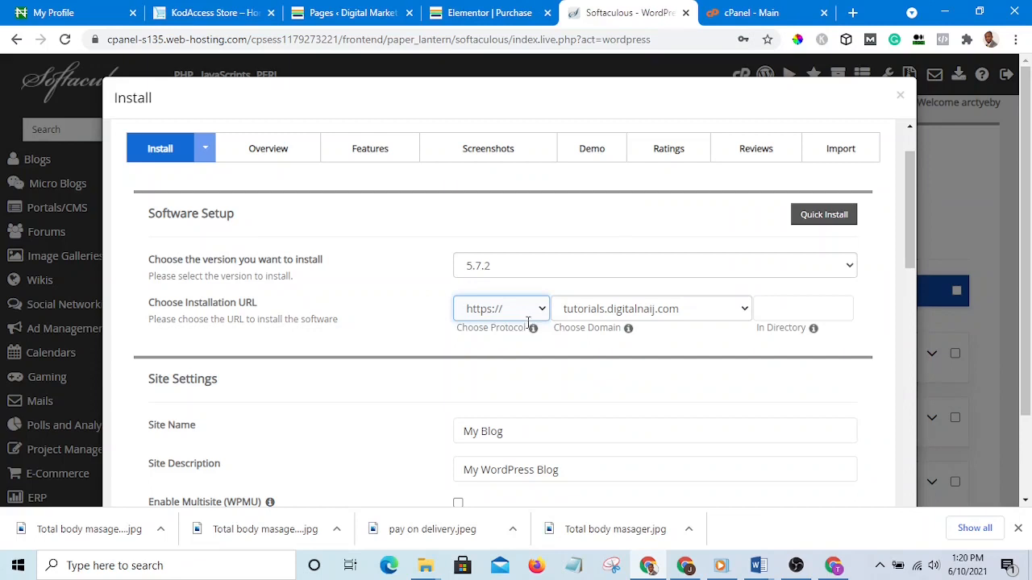
{"action": "scroll", "coordinate": [532, 355], "scroll_direction": "up", "scroll_amount": 1}
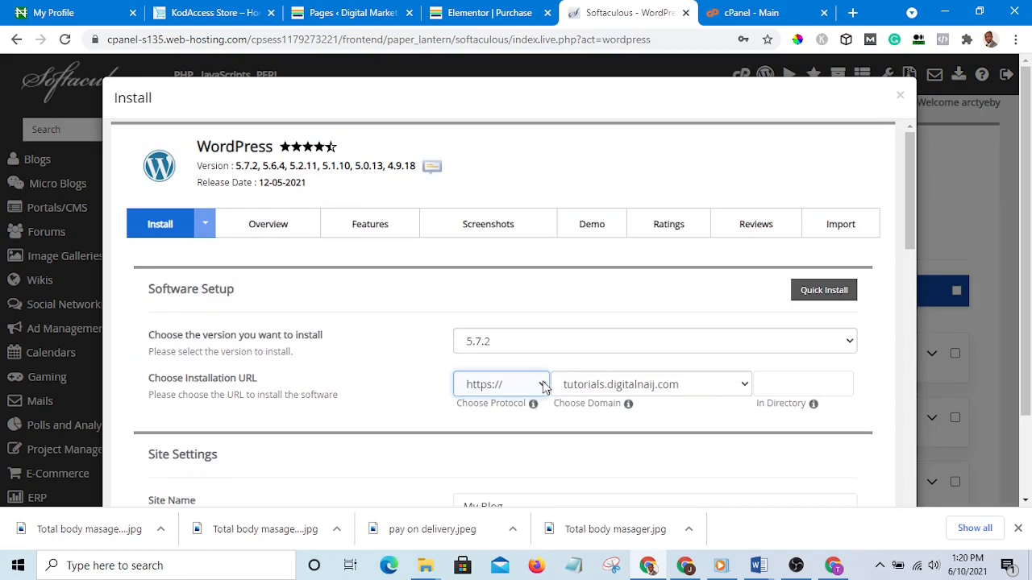
{"action": "left_click", "coordinate": [544, 388]}
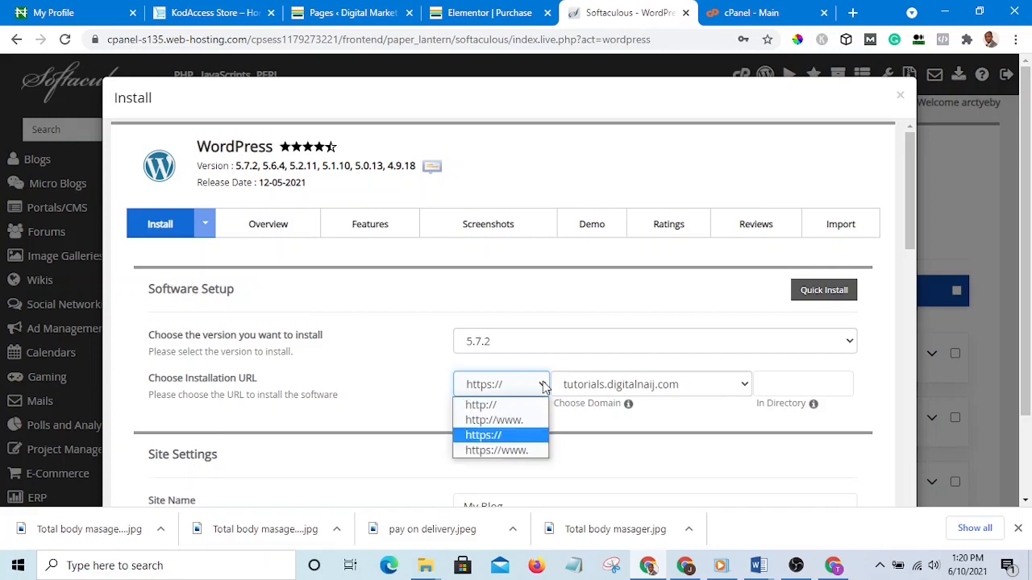
{"action": "left_click", "coordinate": [512, 436]}
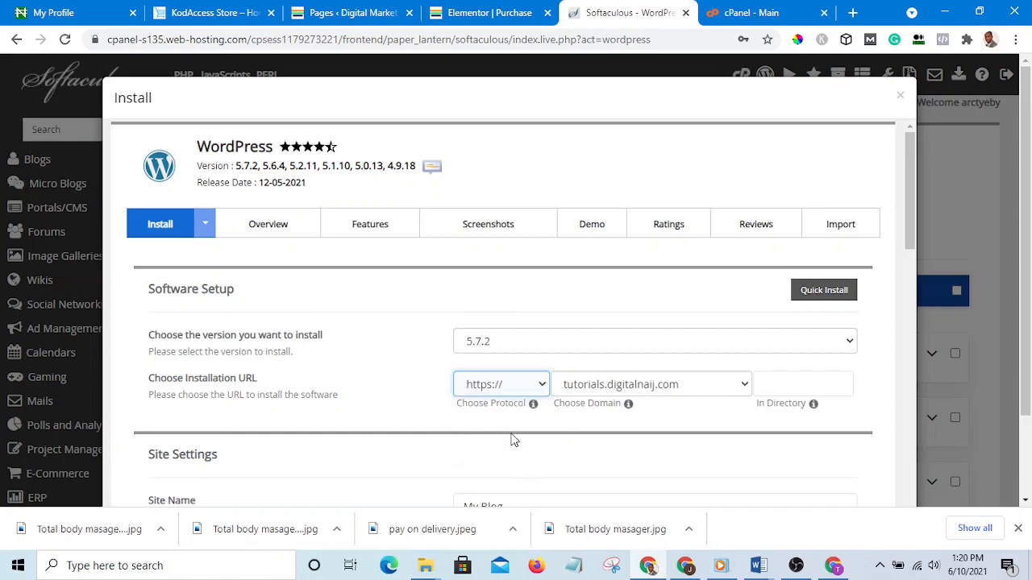
{"action": "left_click", "coordinate": [534, 390]}
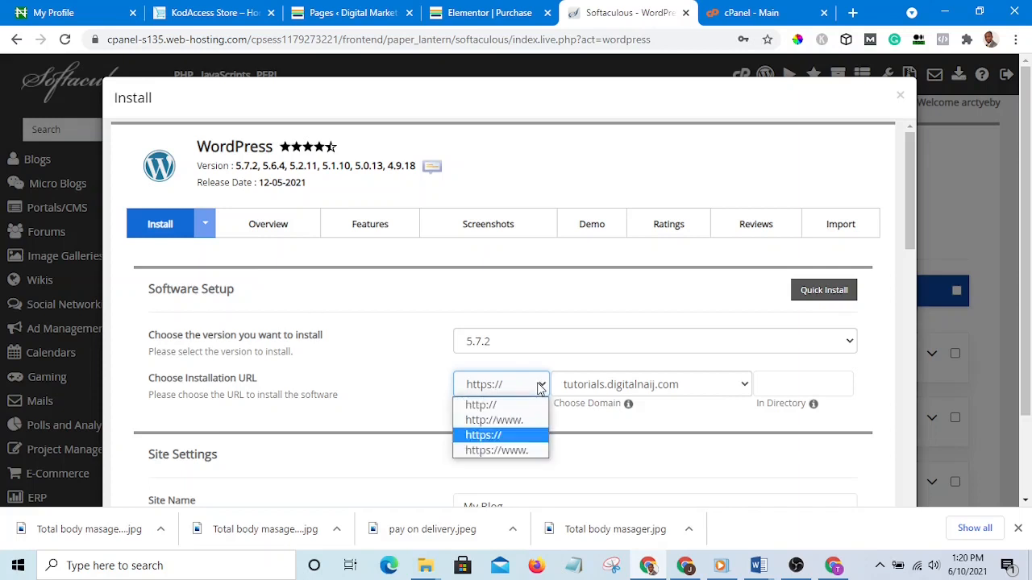
{"action": "left_click", "coordinate": [488, 438]}
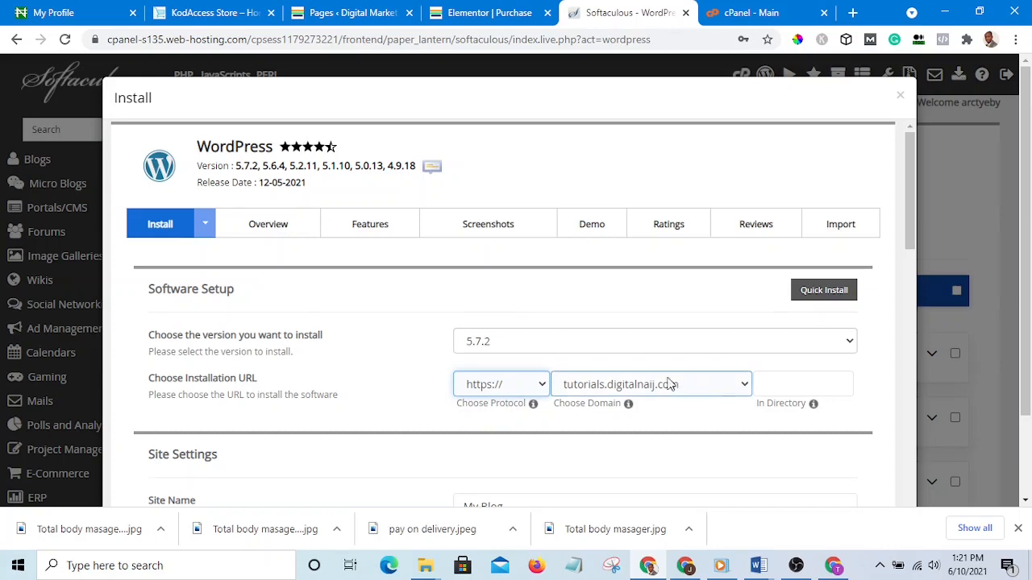
Replace the default site name in the site settings with "Omat Store".
{"action": "scroll", "coordinate": [610, 386], "scroll_direction": "down", "scroll_amount": 3}
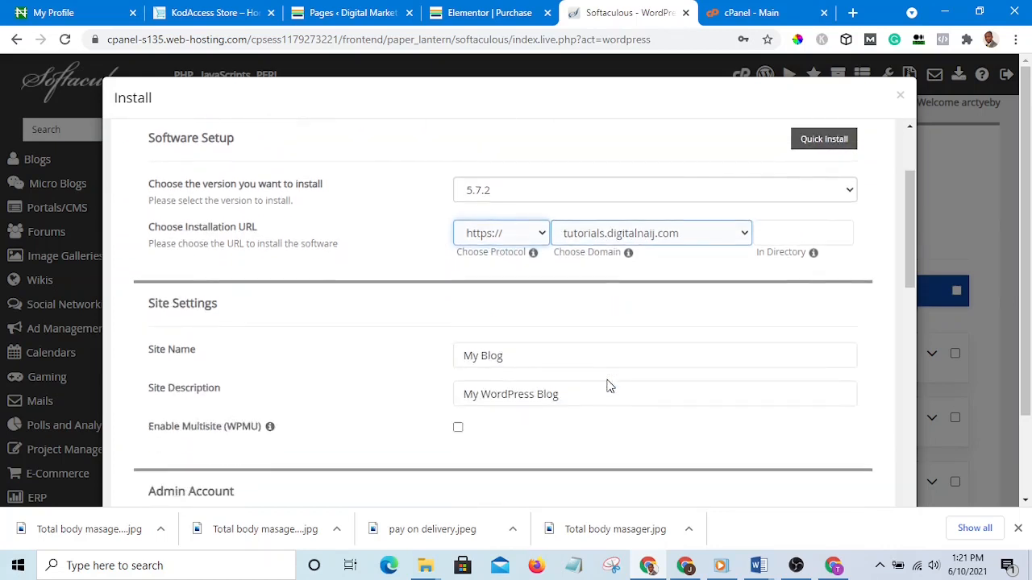
{"action": "scroll", "coordinate": [508, 315], "scroll_direction": "up", "scroll_amount": 1}
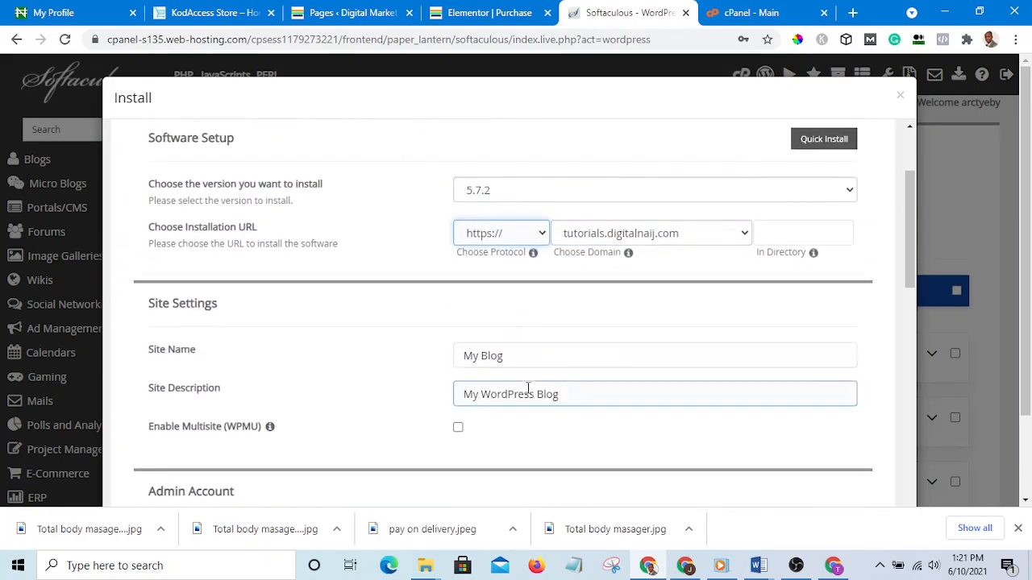
{"action": "left_click_drag", "start_coordinate": [525, 357], "coordinate": [428, 370]}
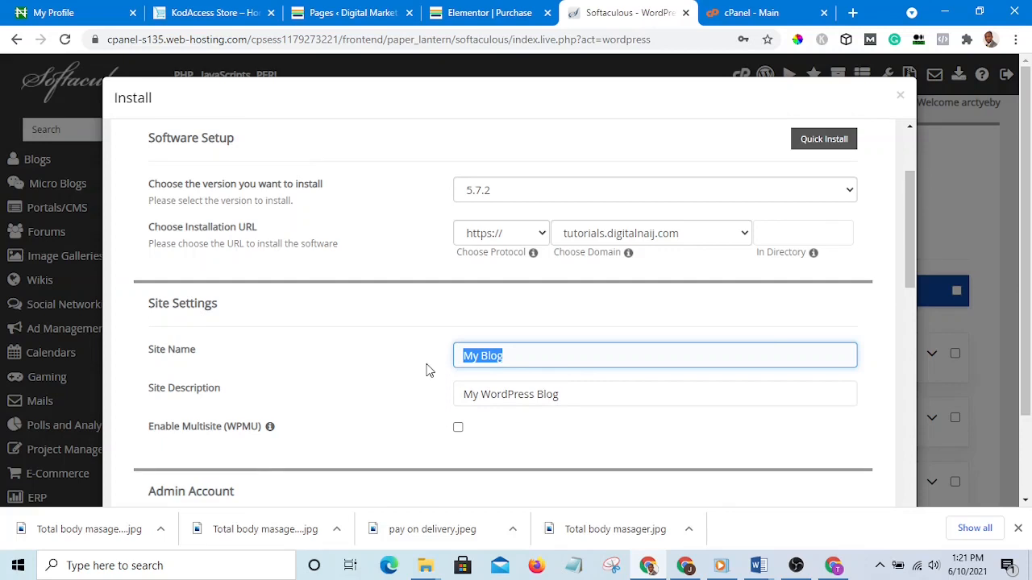
{"action": "type", "text": "Omat "}
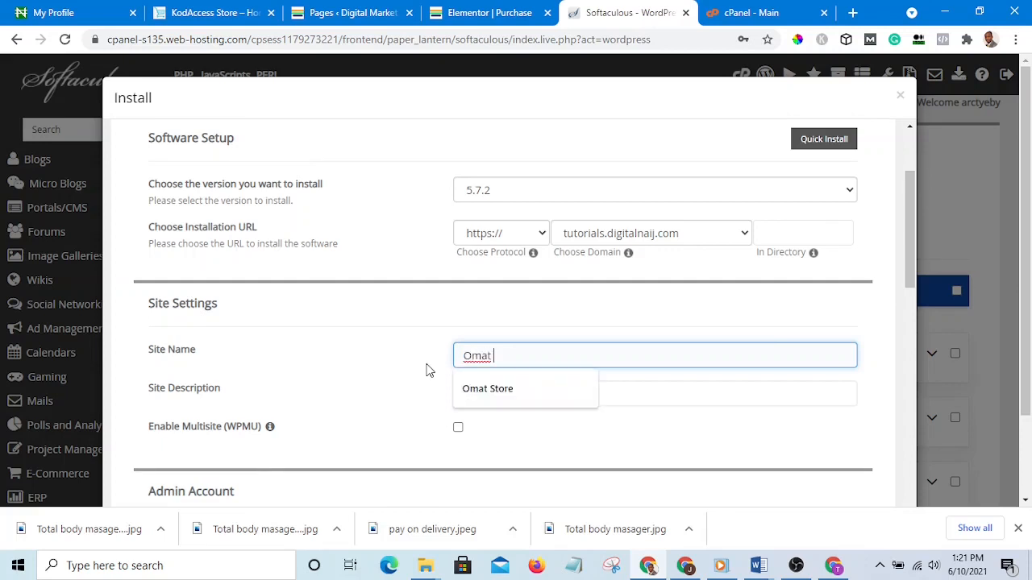
{"action": "type", "text": "Store"}
{"action": "left_click", "coordinate": [412, 299]}
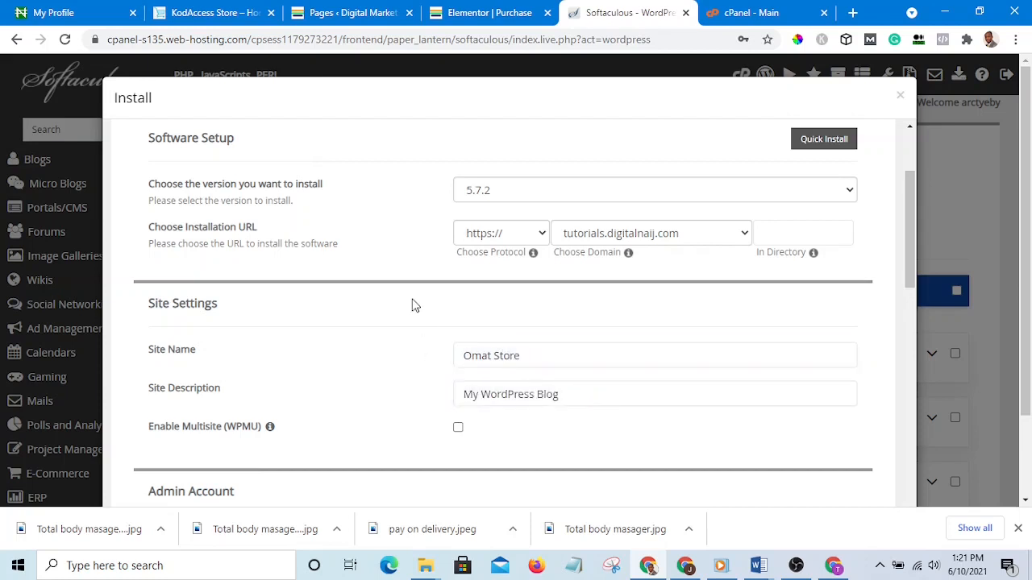
Replace the default site description with "Importation Business".
{"action": "scroll", "coordinate": [440, 314], "scroll_direction": "down", "scroll_amount": 2}
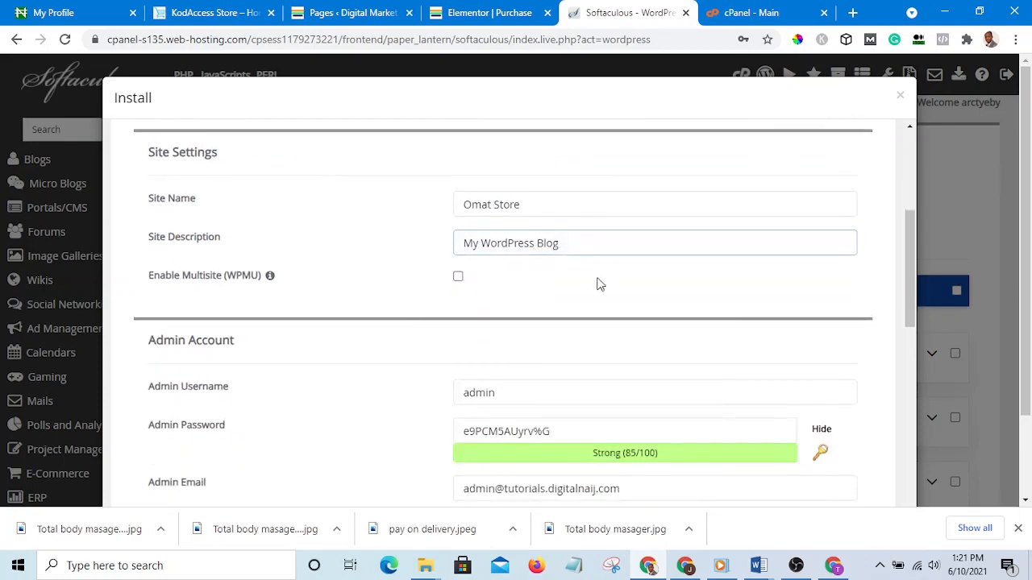
{"action": "scroll", "coordinate": [595, 306], "scroll_direction": "up", "scroll_amount": 1}
{"action": "left_click", "coordinate": [589, 320]}
{"action": "left_click_drag", "start_coordinate": [589, 320], "coordinate": [443, 339]}
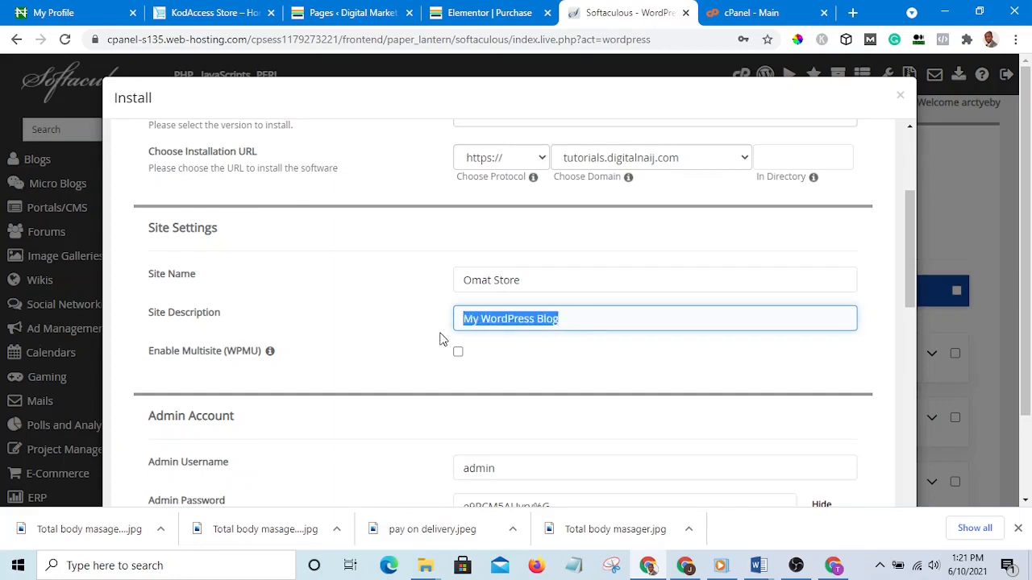
{"action": "key", "text": "BackSpace"}
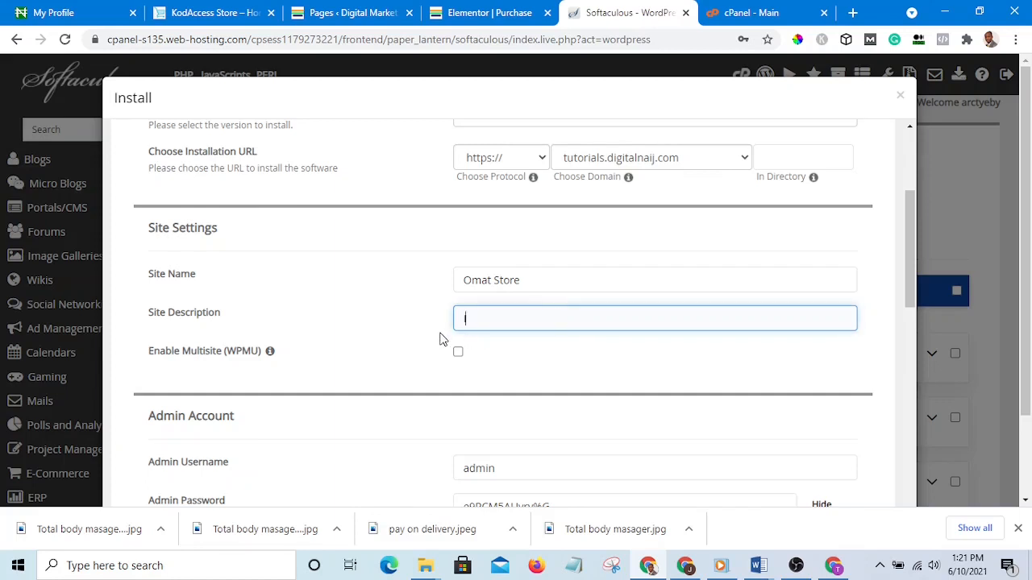
{"action": "type", "text": "Im"}
{"action": "type", "text": "port"}
{"action": "type", "text": "at"}
{"action": "type", "text": "tion"}
{"action": "key", "text": "BackSpace"}
{"action": "key", "text": "BackSpace"}
{"action": "key", "text": "BackSpace"}
{"action": "key", "text": "BackSpace"}
{"action": "key", "text": "BackSpace"}
{"action": "type", "text": "ion Business"}
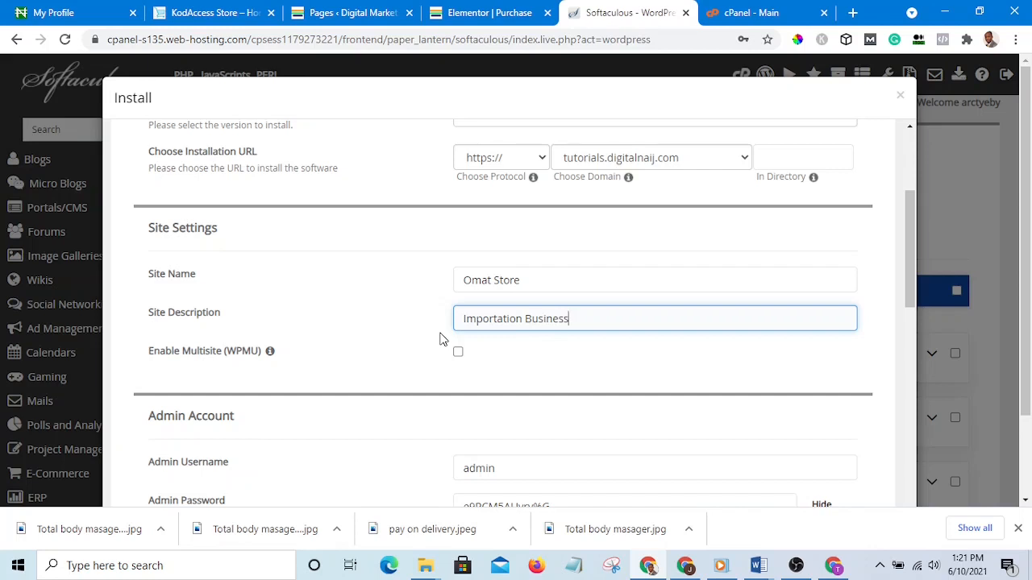
Replace the default admin username in the admin account settings with the administrator's first name.
{"action": "scroll", "coordinate": [477, 336], "scroll_direction": "down", "scroll_amount": 2}
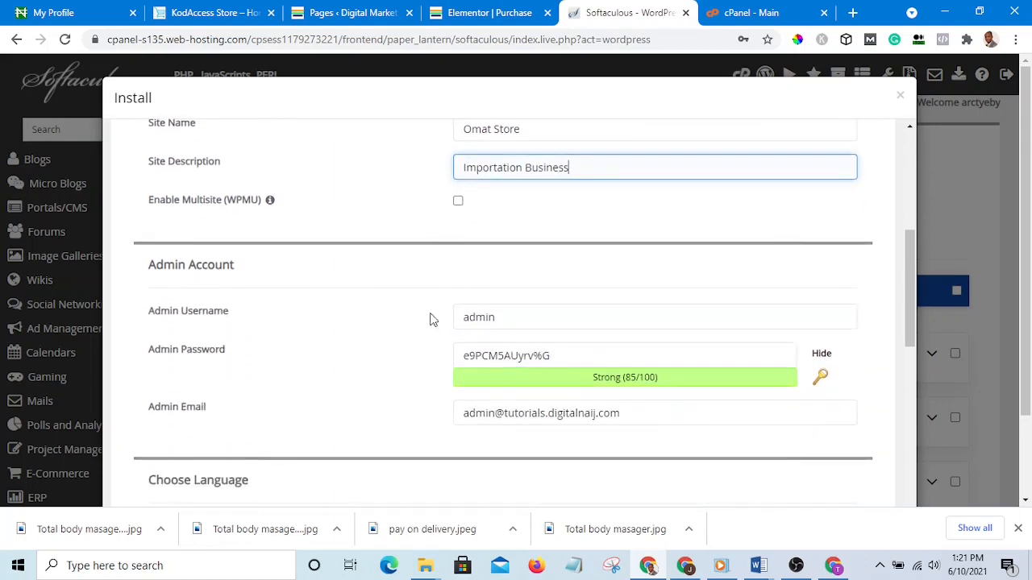
{"action": "left_click", "coordinate": [529, 315]}
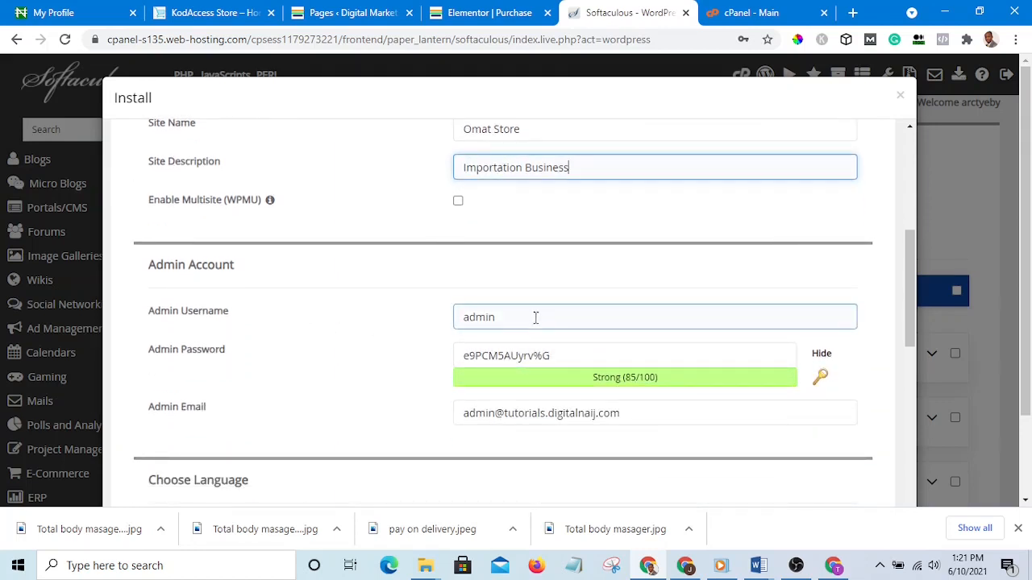
{"action": "left_click_drag", "start_coordinate": [532, 316], "coordinate": [427, 320]}
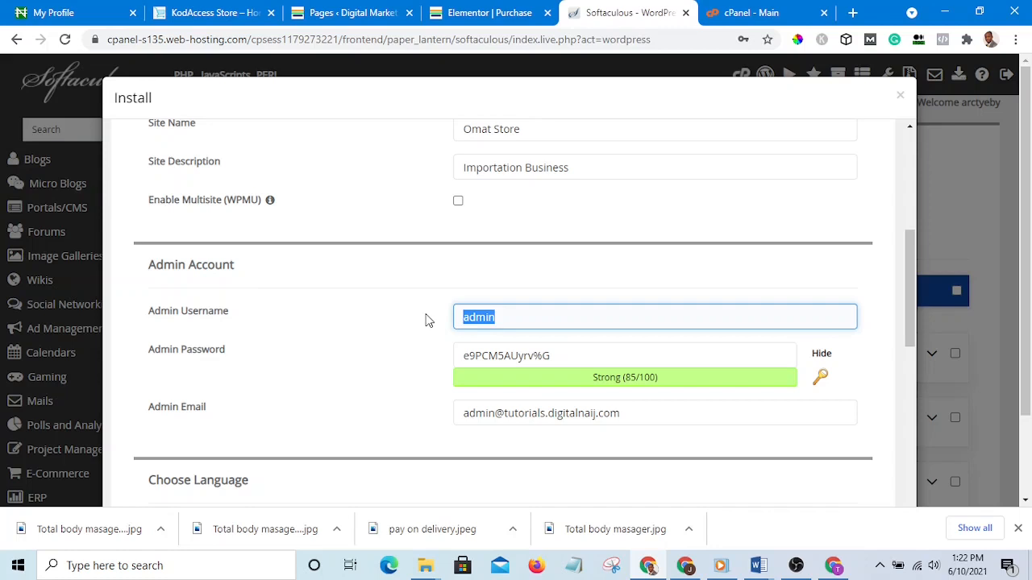
{"action": "type", "text": "Timothy"}
{"action": "left_click", "coordinate": [519, 270]}
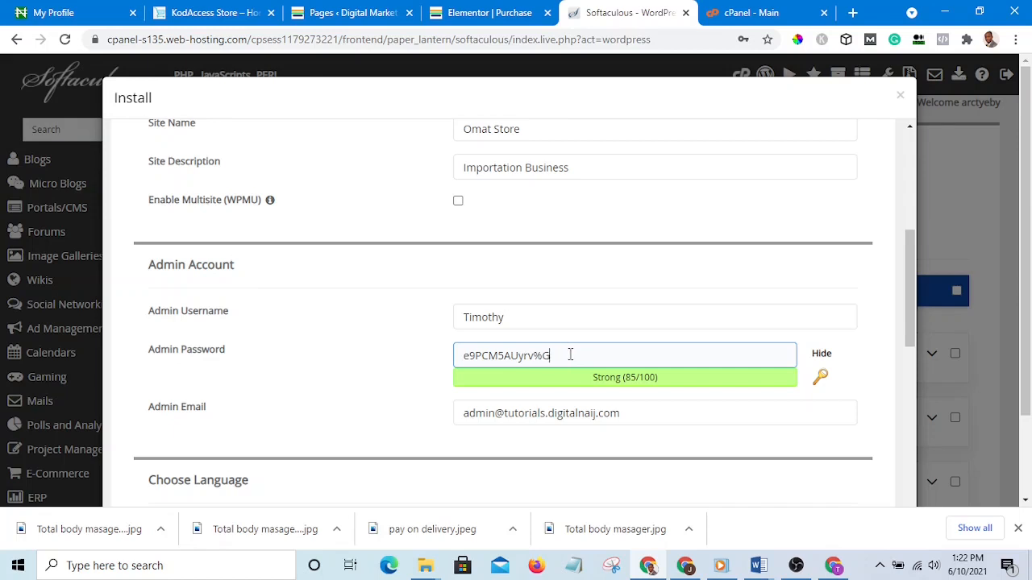
Replace the generated admin password with a custom account password.
{"action": "left_click_drag", "start_coordinate": [550, 356], "coordinate": [449, 361]}
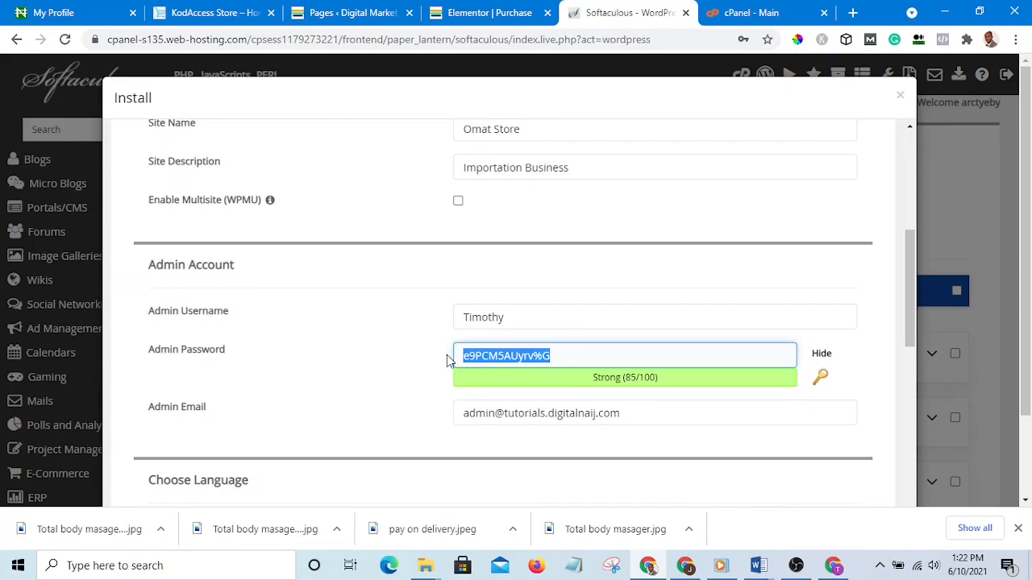
{"action": "key", "text": "BackSpace"}
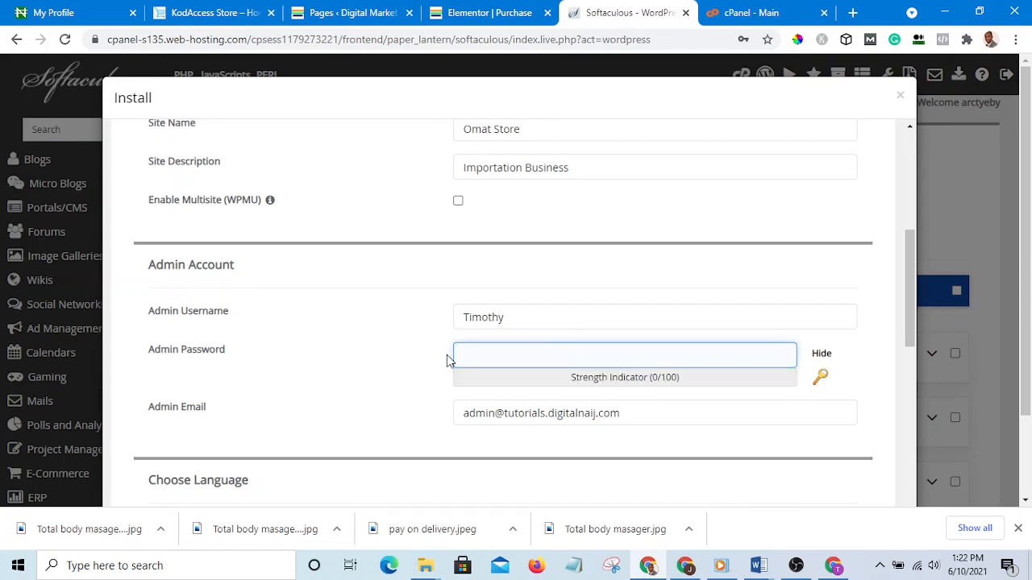
{"action": "left_click", "coordinate": [822, 361]}
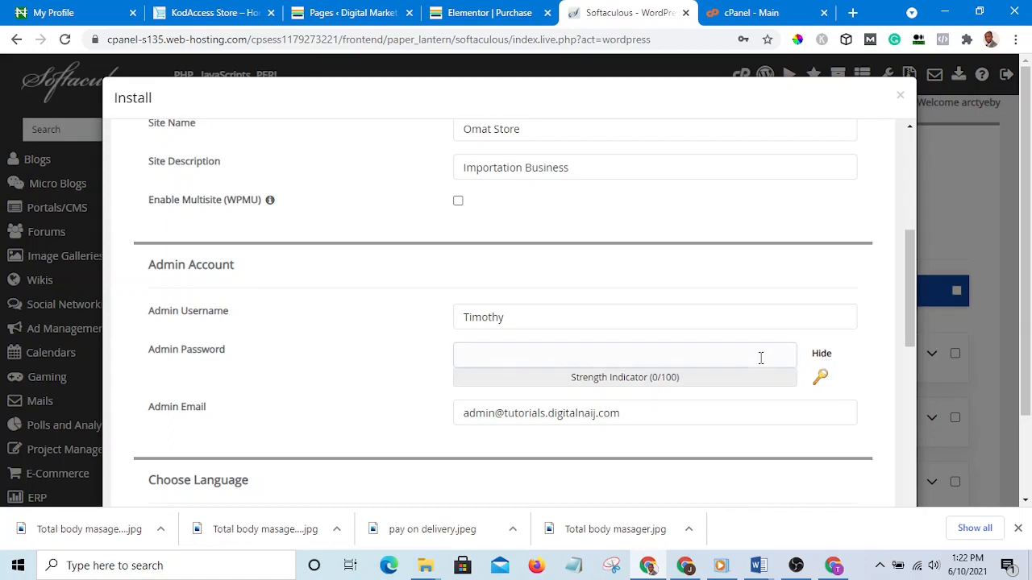
{"action": "left_click", "coordinate": [545, 361]}
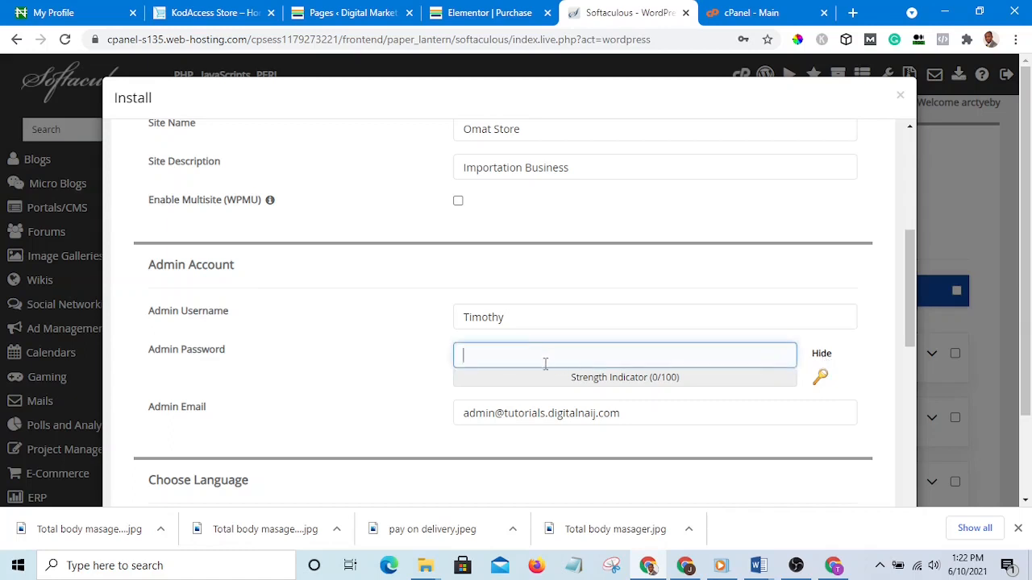
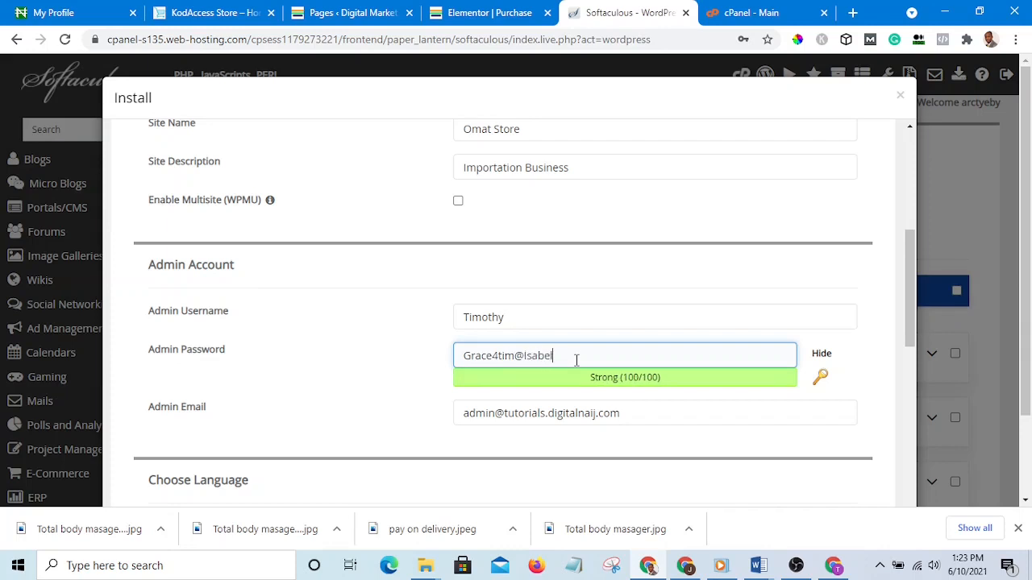
Replace the default admin email with the administrator's own e-mail address.
{"action": "scroll", "coordinate": [577, 360], "scroll_direction": "down", "scroll_amount": 2}
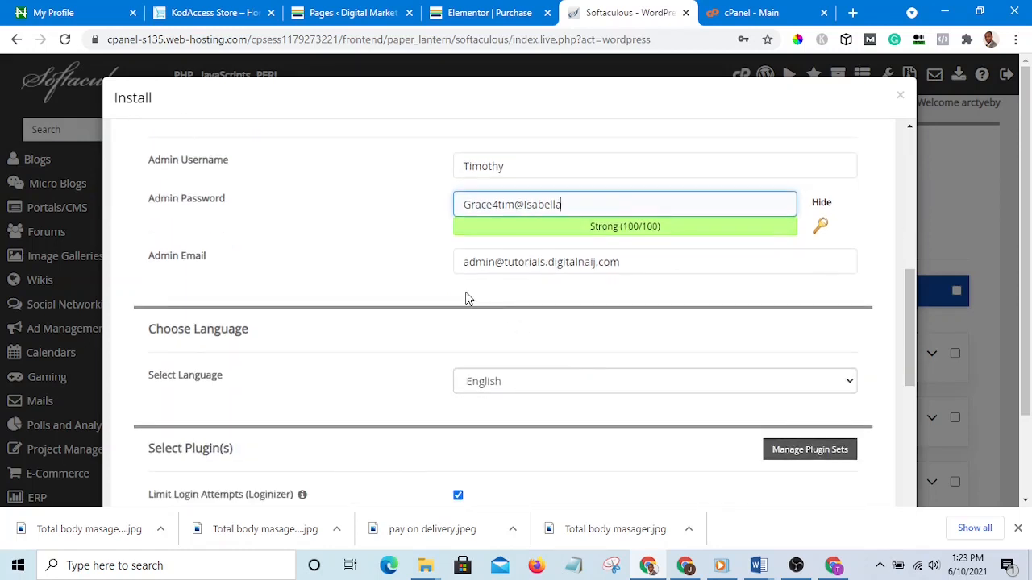
{"action": "scroll", "coordinate": [468, 295], "scroll_direction": "up", "scroll_amount": 1}
{"action": "left_click", "coordinate": [643, 340]}
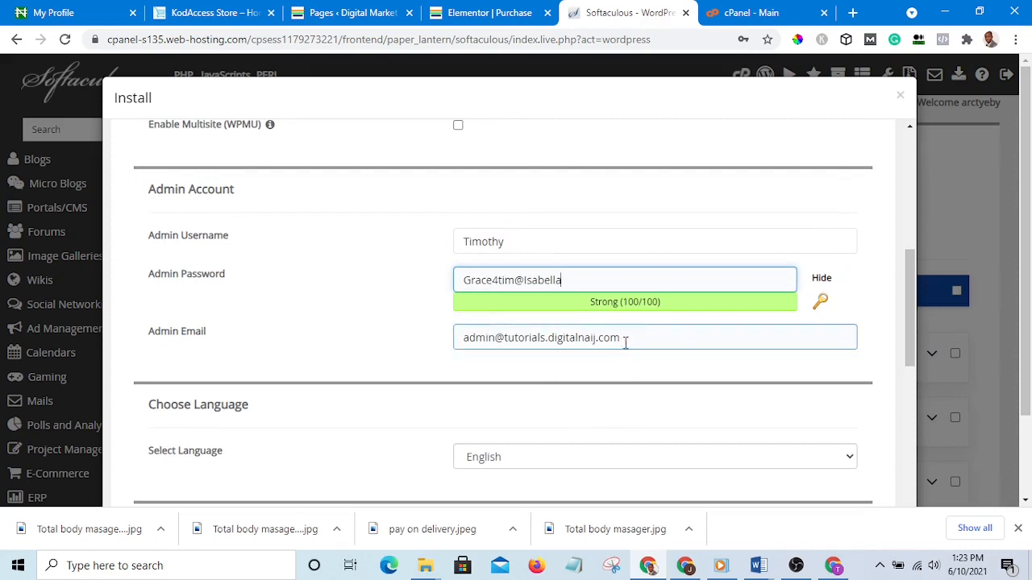
{"action": "left_click_drag", "start_coordinate": [628, 341], "coordinate": [438, 352]}
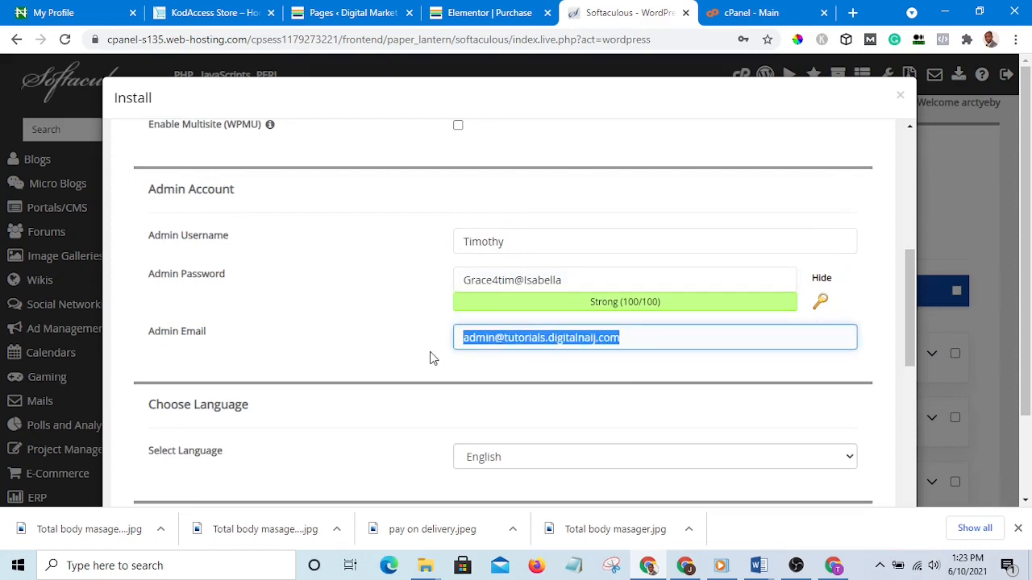
{"action": "key", "text": "BackSpace"}
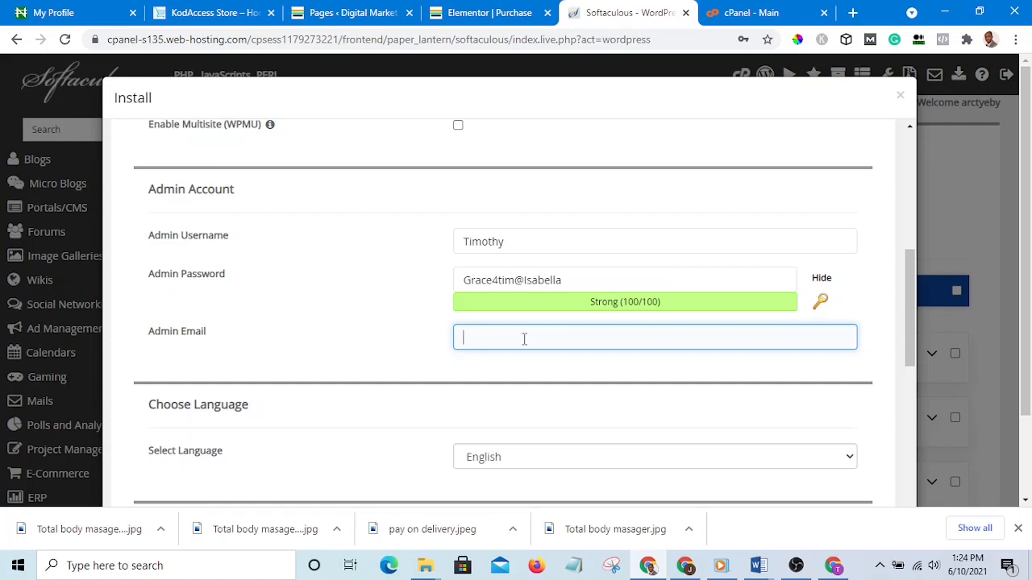
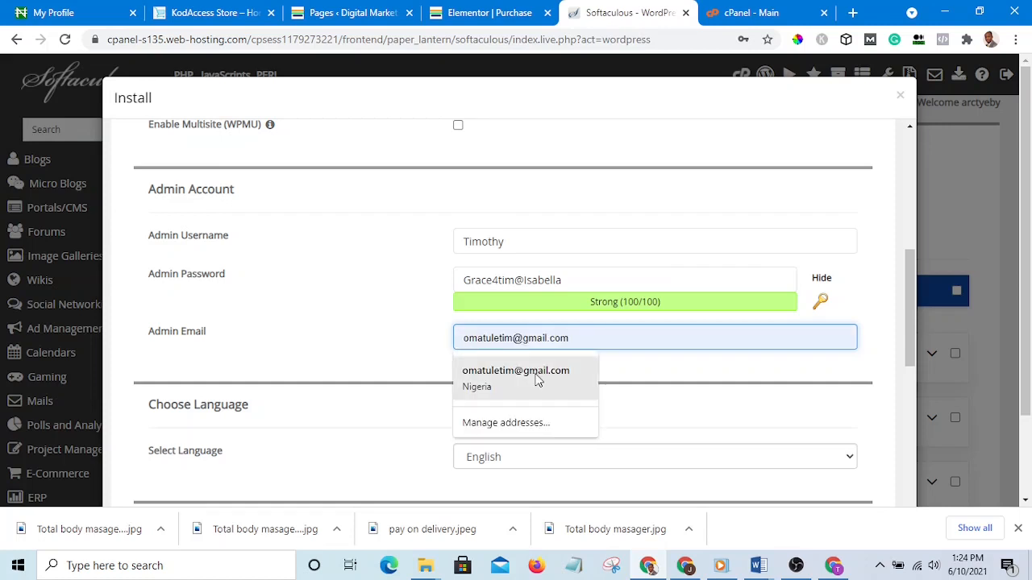
{"action": "left_click", "coordinate": [539, 376]}
Fill in the administrator's e-mail address as the recipient of the installation details.
{"action": "scroll", "coordinate": [548, 374], "scroll_direction": "down", "scroll_amount": 1}
{"action": "scroll", "coordinate": [548, 373], "scroll_direction": "down", "scroll_amount": 1}
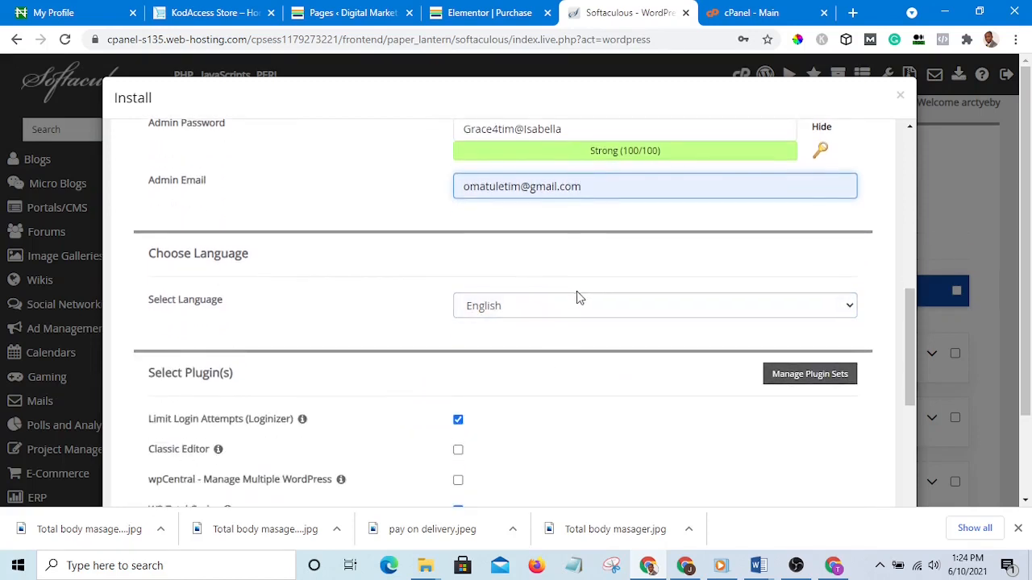
{"action": "scroll", "coordinate": [564, 308], "scroll_direction": "down", "scroll_amount": 2}
{"action": "scroll", "coordinate": [563, 306], "scroll_direction": "down", "scroll_amount": 2}
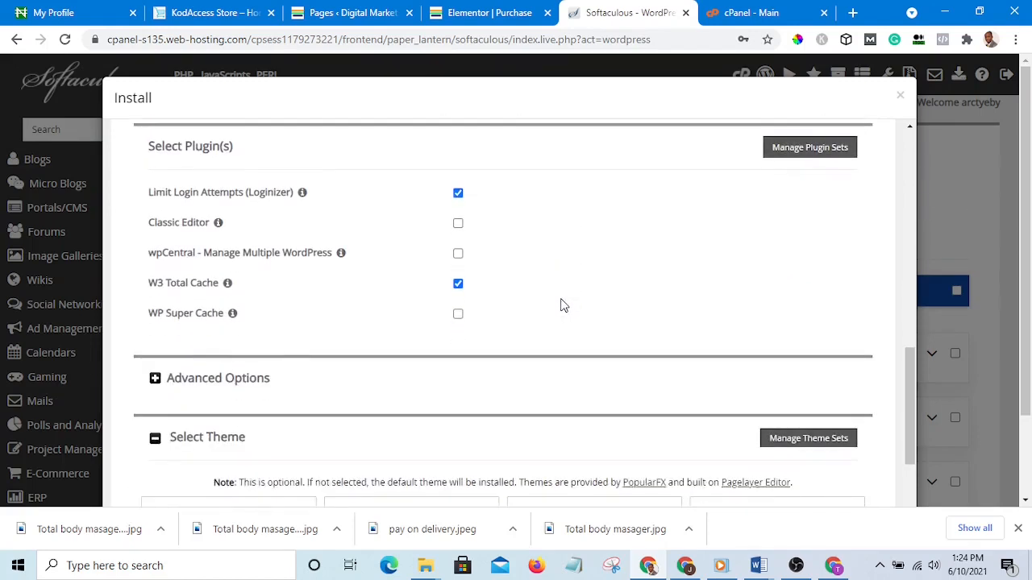
{"action": "scroll", "coordinate": [532, 234], "scroll_direction": "down", "scroll_amount": 2}
{"action": "scroll", "coordinate": [526, 254], "scroll_direction": "down", "scroll_amount": 4}
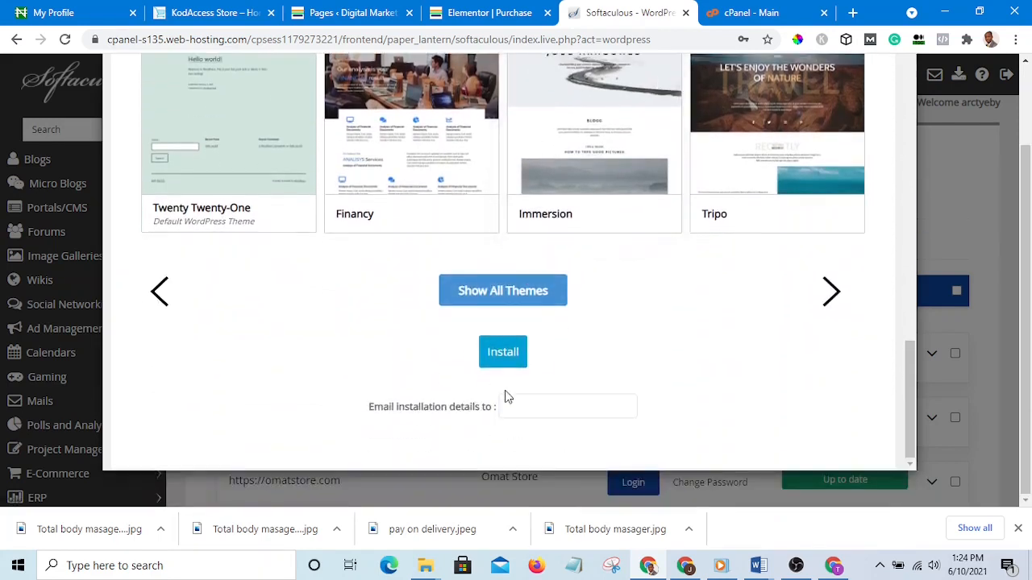
{"action": "left_click", "coordinate": [543, 405]}
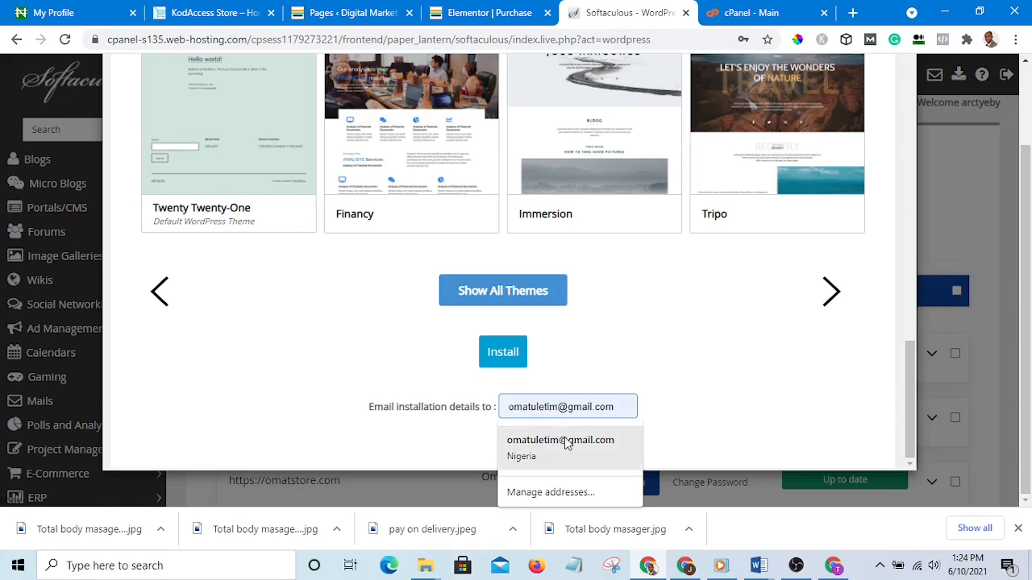
{"action": "left_click", "coordinate": [553, 440]}
Review the completed installation form, from the version, URL and site settings to the plugins and themes.
{"action": "scroll", "coordinate": [644, 387], "scroll_direction": "up", "scroll_amount": 5}
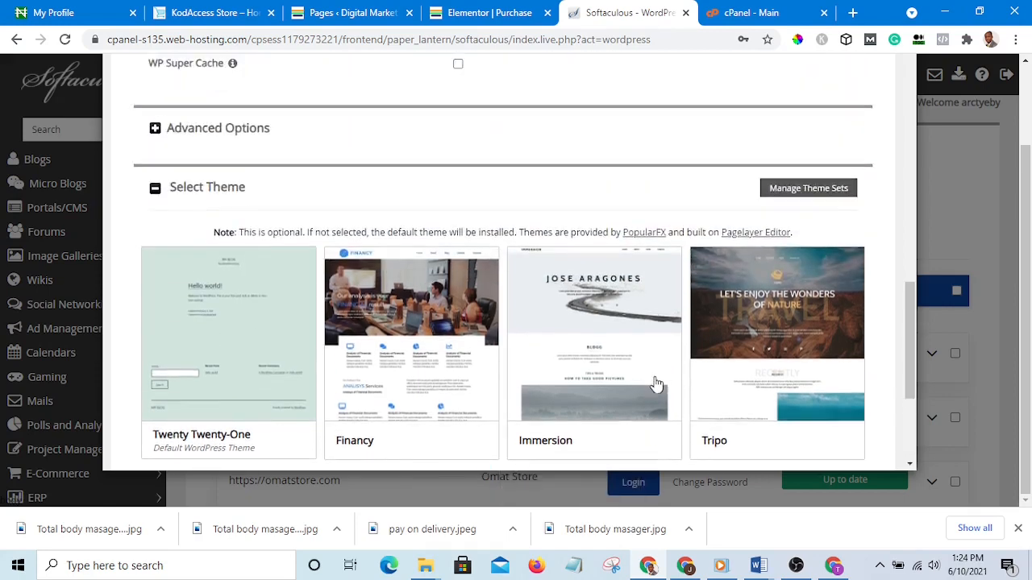
{"action": "scroll", "coordinate": [421, 267], "scroll_direction": "down", "scroll_amount": 5}
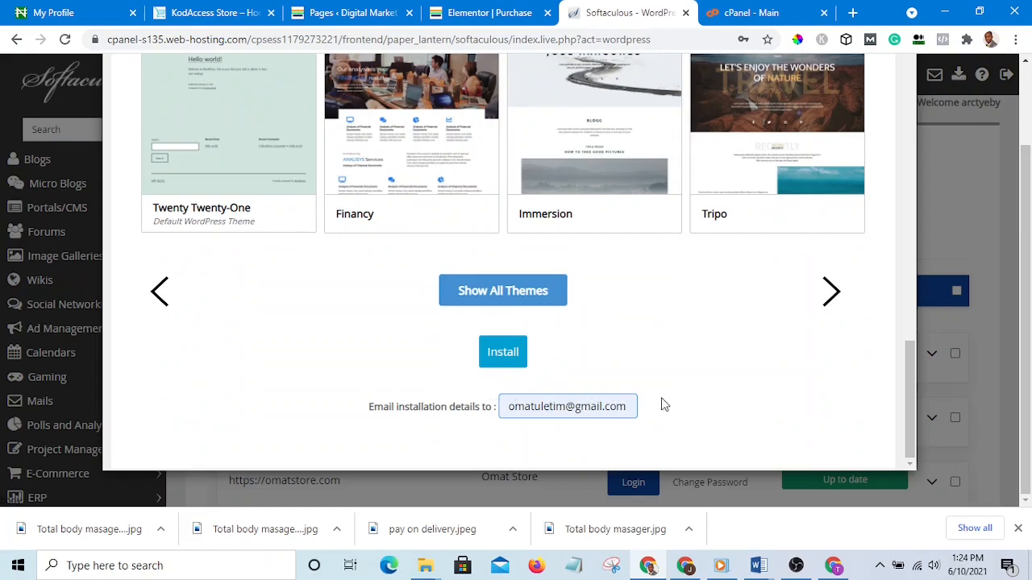
{"action": "scroll", "coordinate": [587, 401], "scroll_direction": "up", "scroll_amount": 2}
{"action": "scroll", "coordinate": [421, 99], "scroll_direction": "up", "scroll_amount": 1}
{"action": "scroll", "coordinate": [511, 358], "scroll_direction": "down", "scroll_amount": 3}
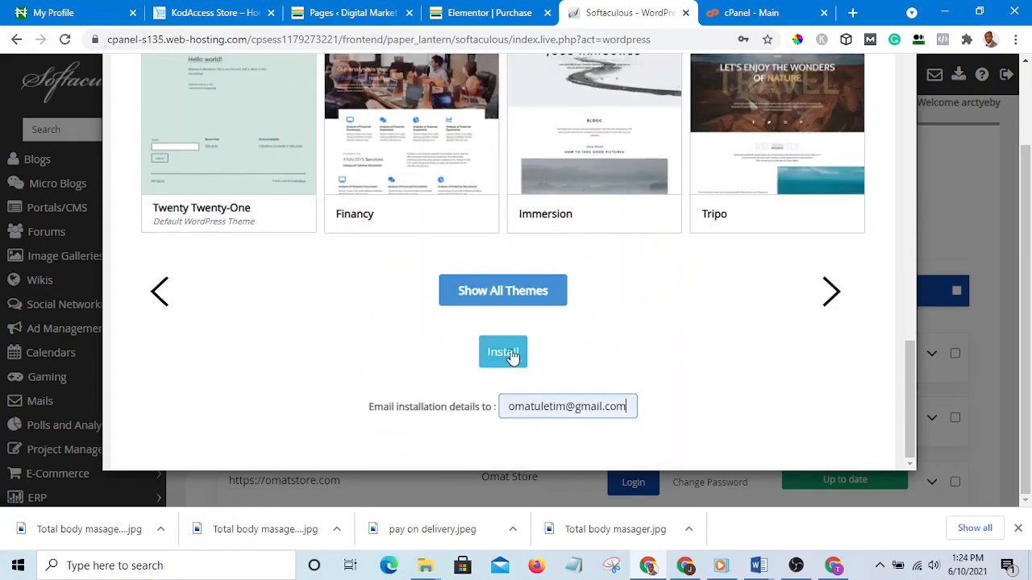
{"action": "scroll", "coordinate": [413, 187], "scroll_direction": "up", "scroll_amount": 1}
{"action": "scroll", "coordinate": [413, 187], "scroll_direction": "up", "scroll_amount": 15}
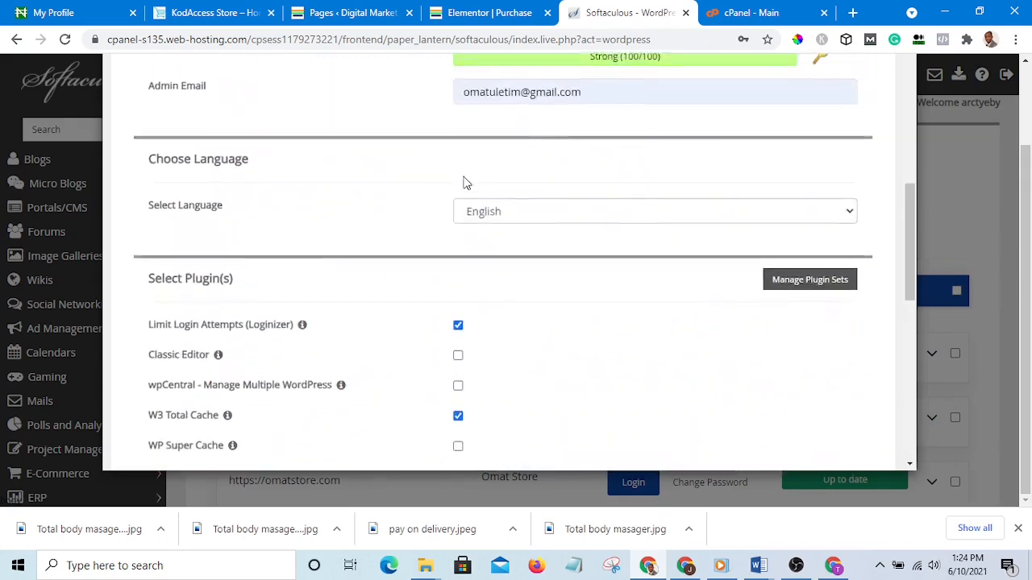
{"action": "scroll", "coordinate": [516, 266], "scroll_direction": "down", "scroll_amount": 12}
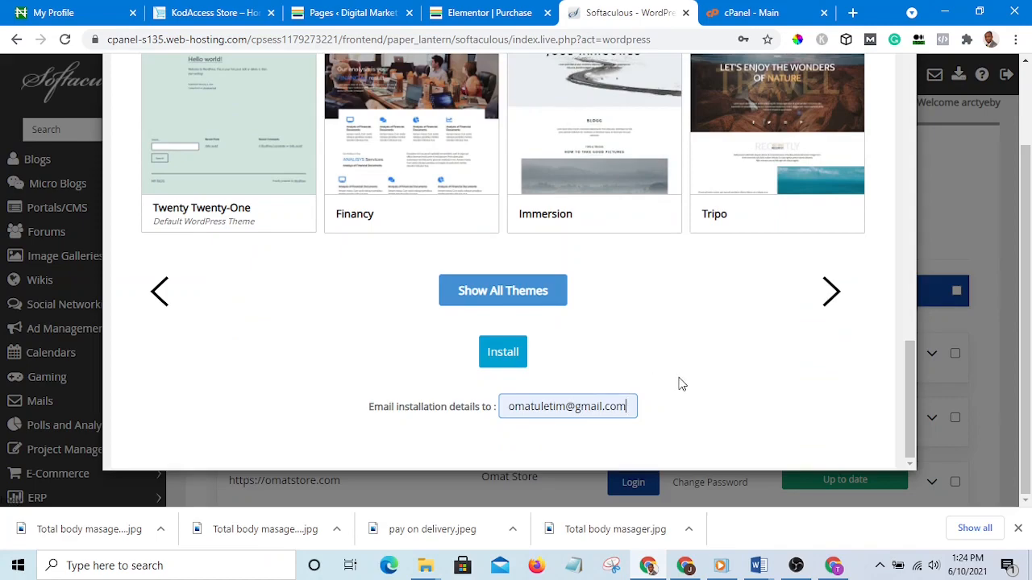
{"action": "scroll", "coordinate": [675, 379], "scroll_direction": "up", "scroll_amount": 10}
{"action": "scroll", "coordinate": [674, 322], "scroll_direction": "up", "scroll_amount": 5}
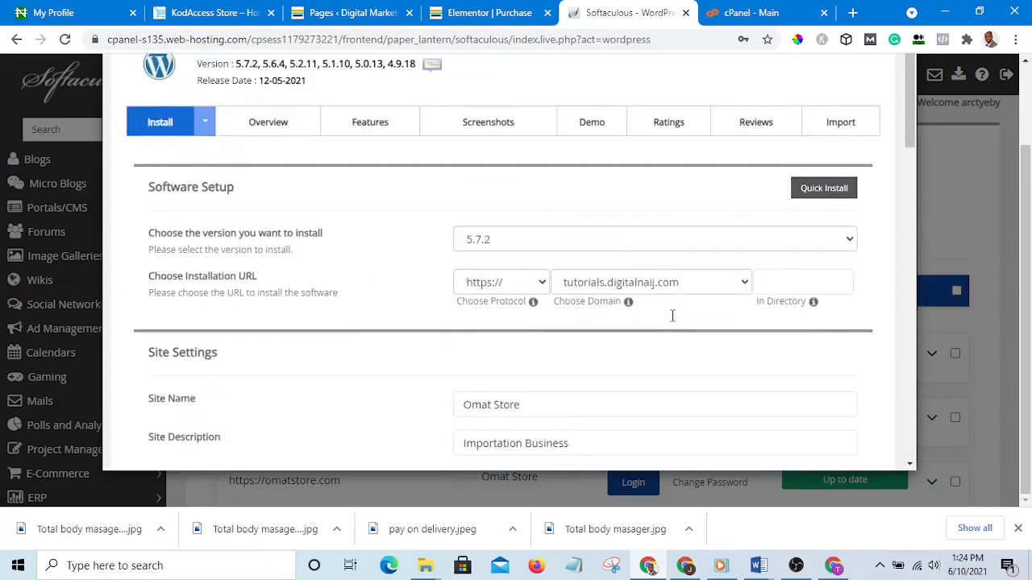
{"action": "scroll", "coordinate": [674, 319], "scroll_direction": "down", "scroll_amount": 7}
{"action": "scroll", "coordinate": [682, 322], "scroll_direction": "down", "scroll_amount": 10}
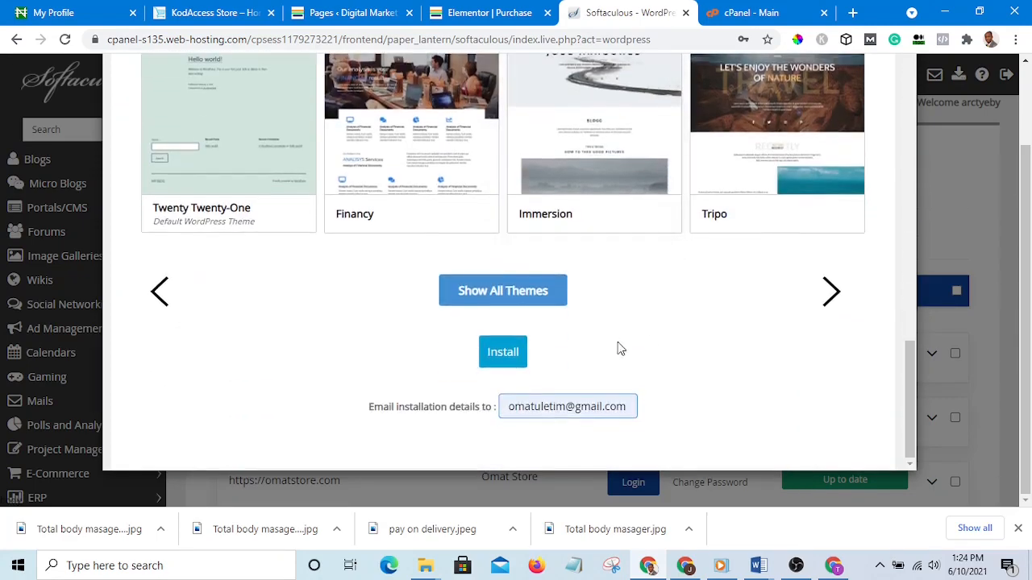
Run the WordPress installation with the entered settings and look over the resulting page.
{"action": "left_click", "coordinate": [498, 359]}
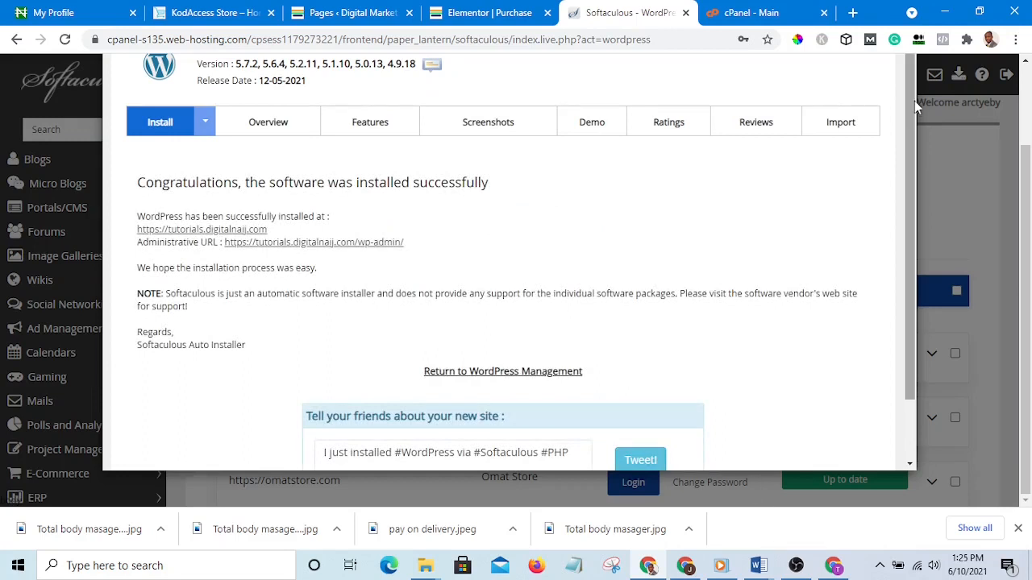
{"action": "scroll", "coordinate": [622, 249], "scroll_direction": "down", "scroll_amount": 1}
{"action": "scroll", "coordinate": [634, 255], "scroll_direction": "up", "scroll_amount": 2}
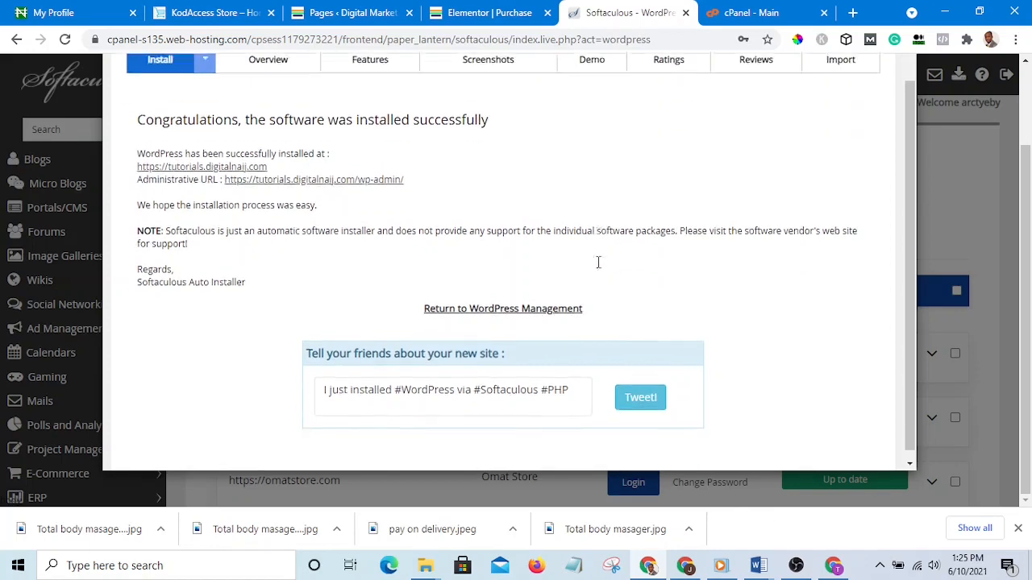
{"action": "scroll", "coordinate": [620, 251], "scroll_direction": "down", "scroll_amount": 1}
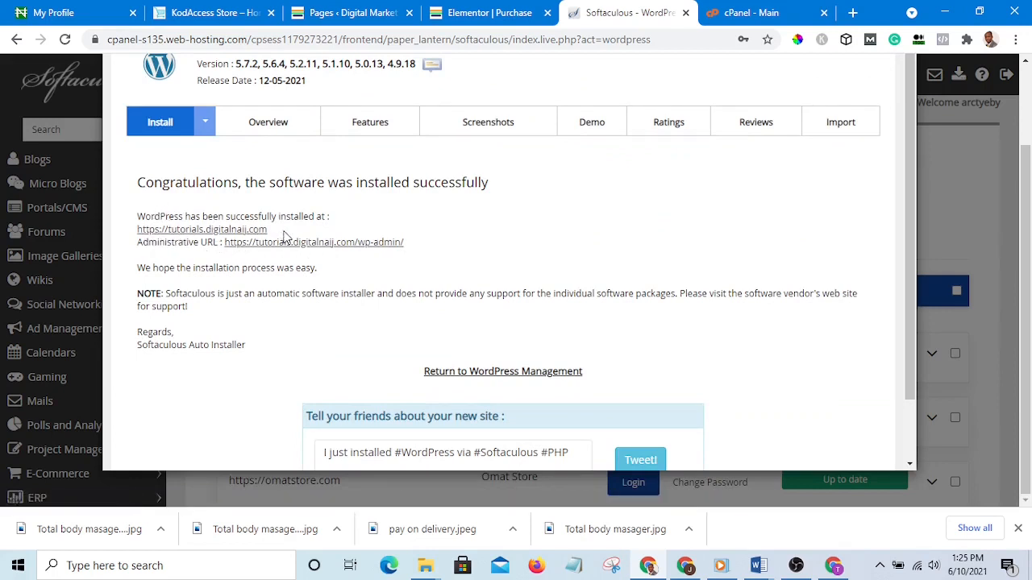
{"action": "left_click_drag", "start_coordinate": [278, 232], "coordinate": [137, 233]}
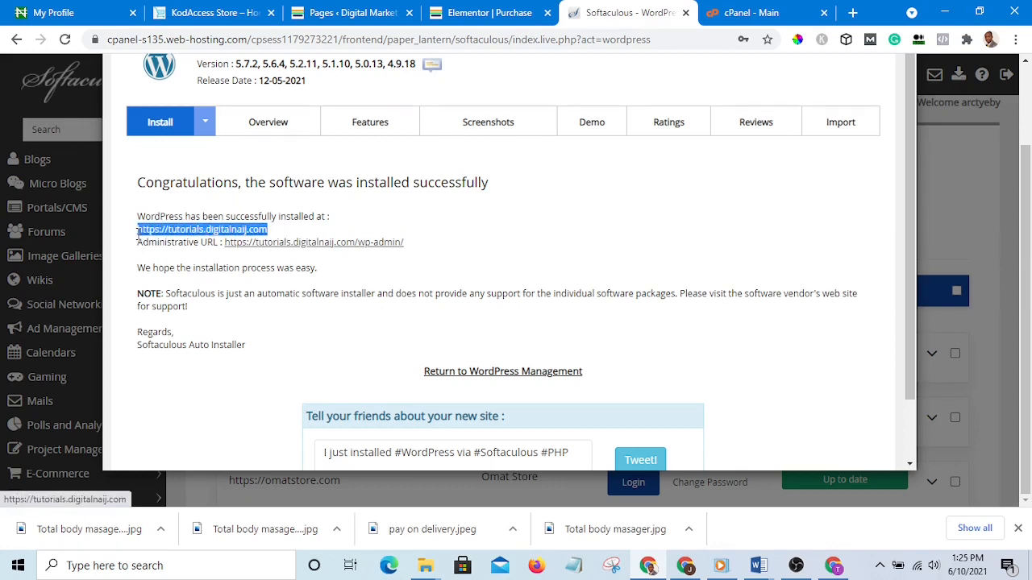
{"action": "right_click", "coordinate": [171, 231]}
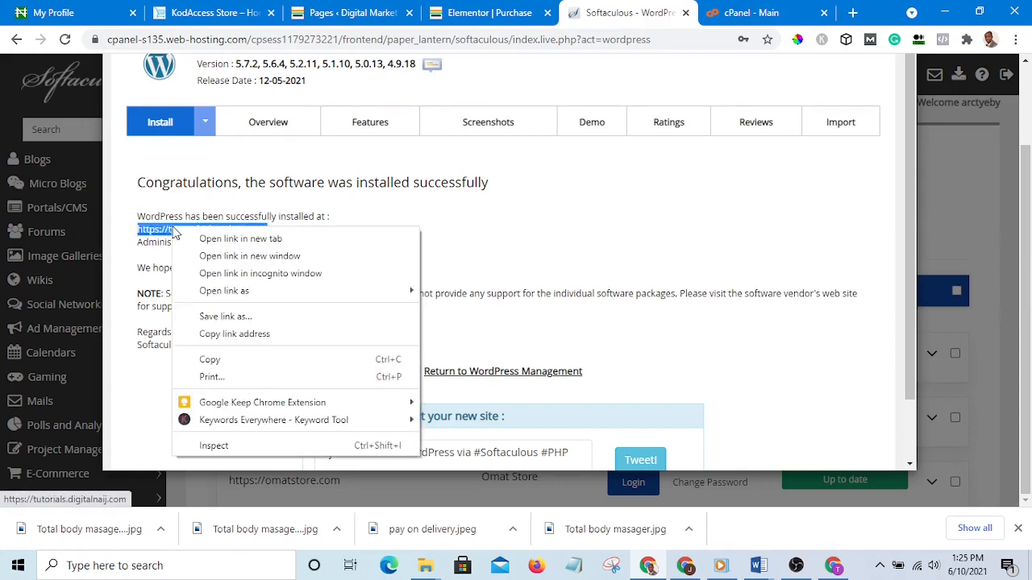
{"action": "left_click", "coordinate": [210, 359]}
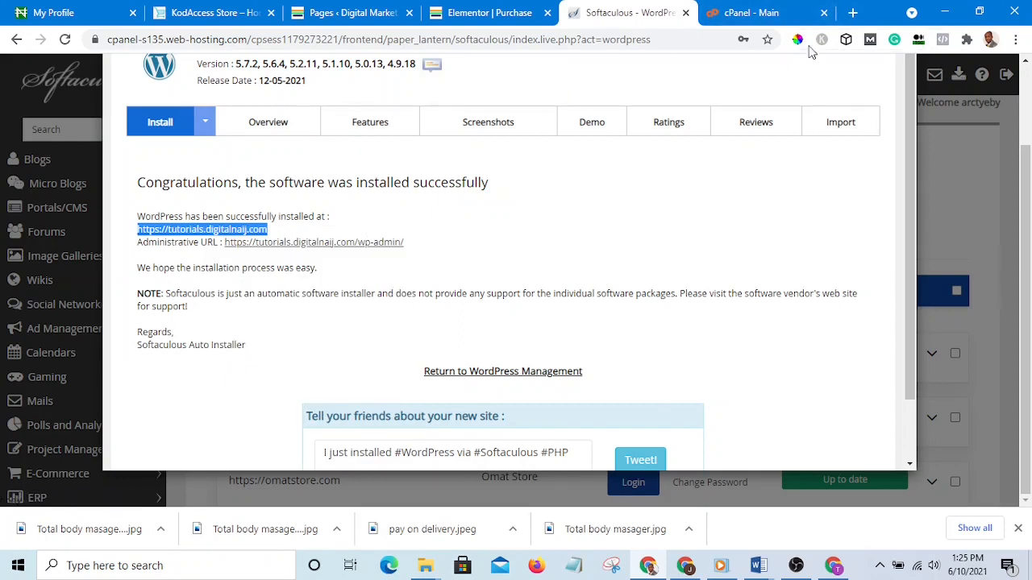
{"action": "left_click", "coordinate": [852, 13]}
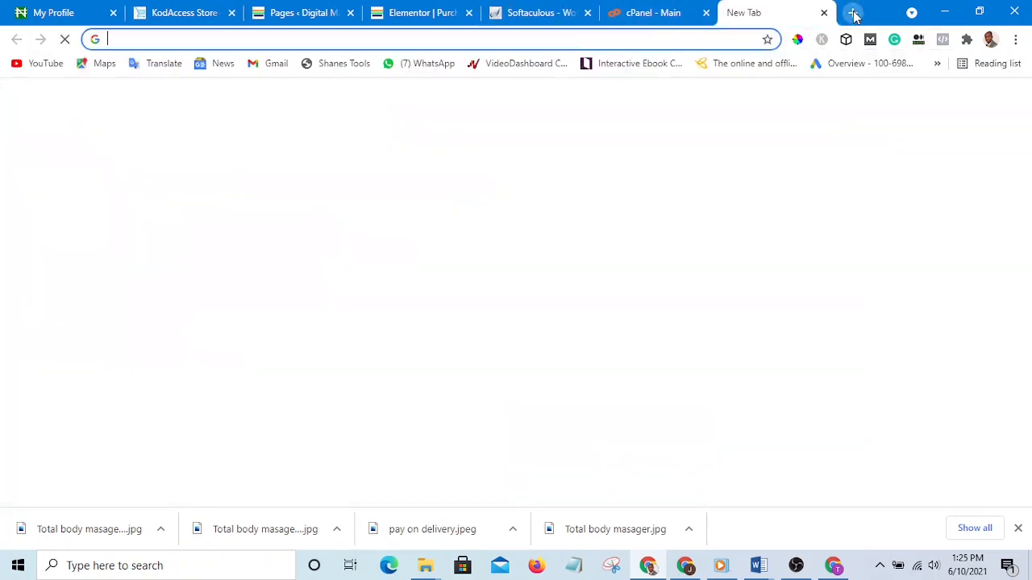
{"action": "left_click", "coordinate": [656, 38]}
{"action": "key", "text": "ctrl+v"}
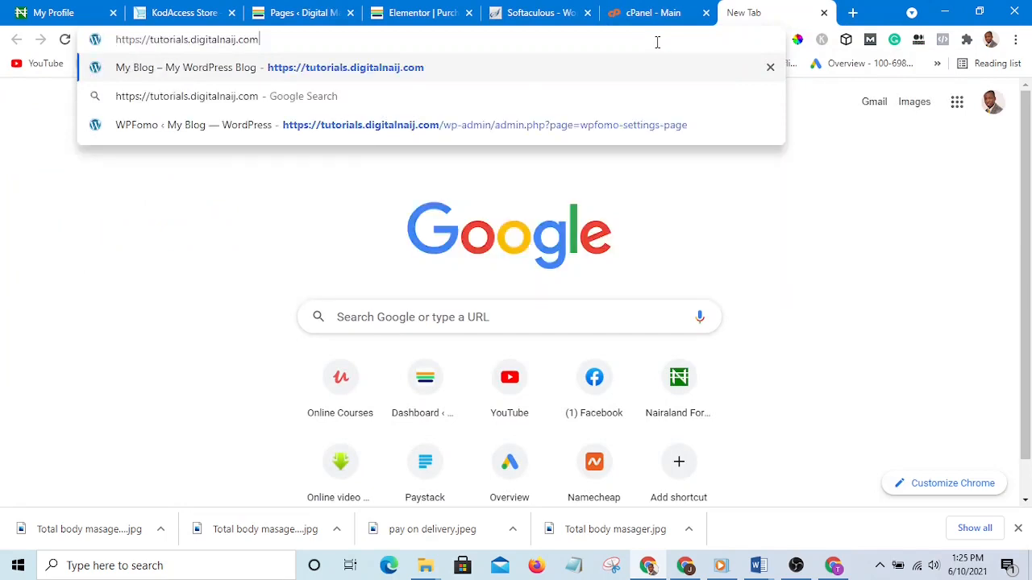
{"action": "key", "text": "Return"}
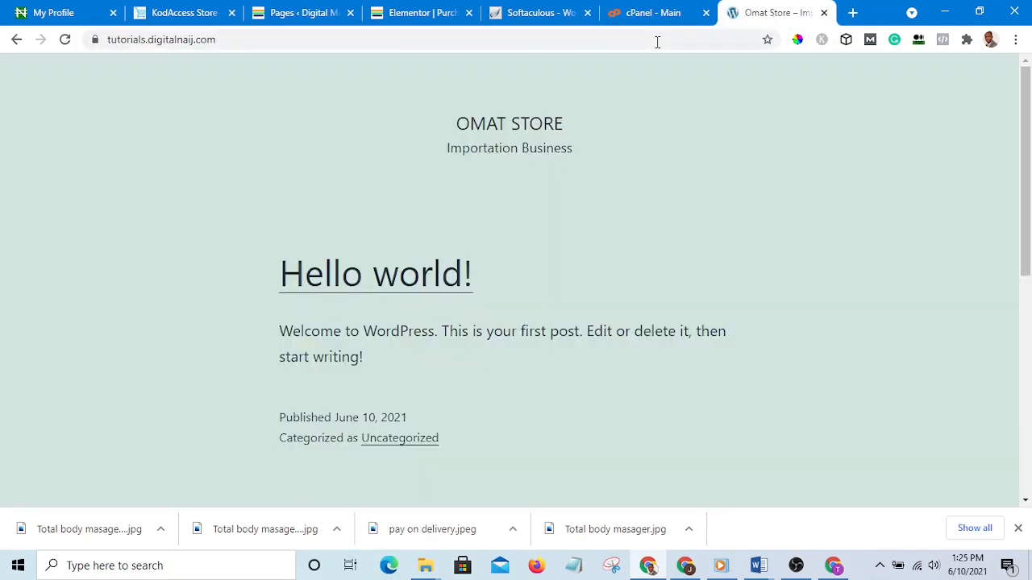
{"action": "scroll", "coordinate": [757, 120], "scroll_direction": "down", "scroll_amount": 5}
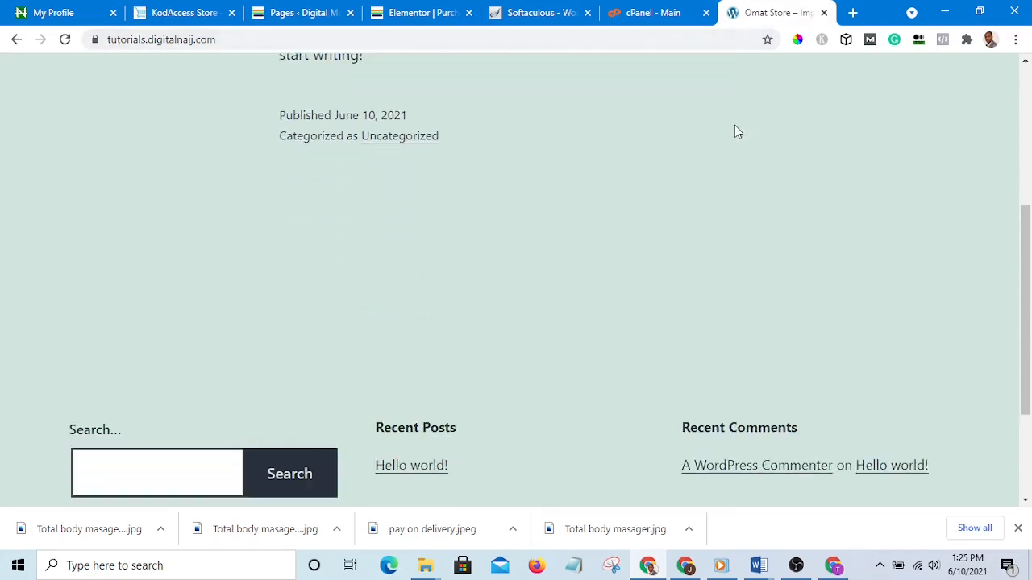
{"action": "scroll", "coordinate": [734, 125], "scroll_direction": "up", "scroll_amount": 1}
{"action": "scroll", "coordinate": [725, 129], "scroll_direction": "up", "scroll_amount": 5}
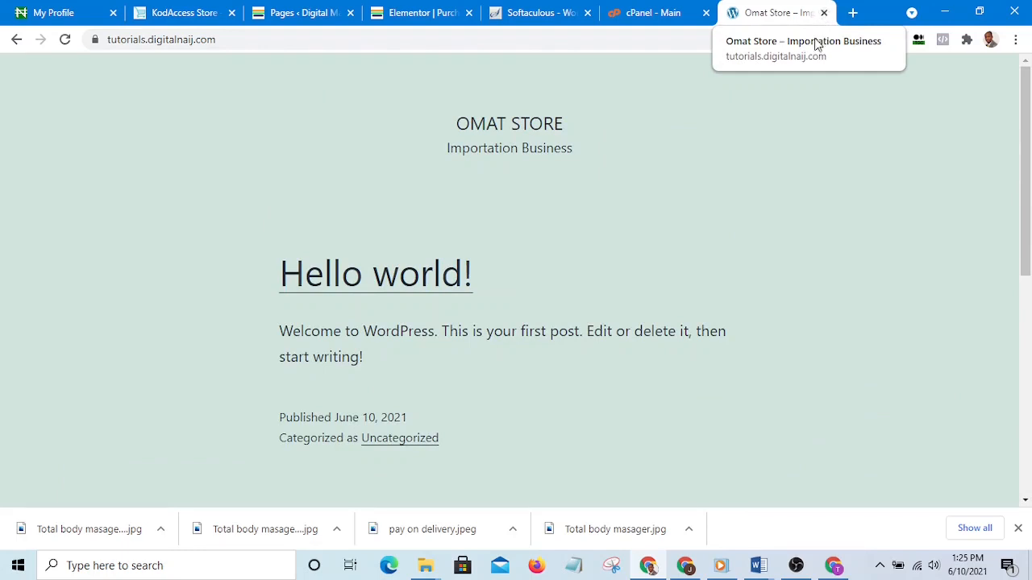
{"action": "left_click", "coordinate": [228, 41]}
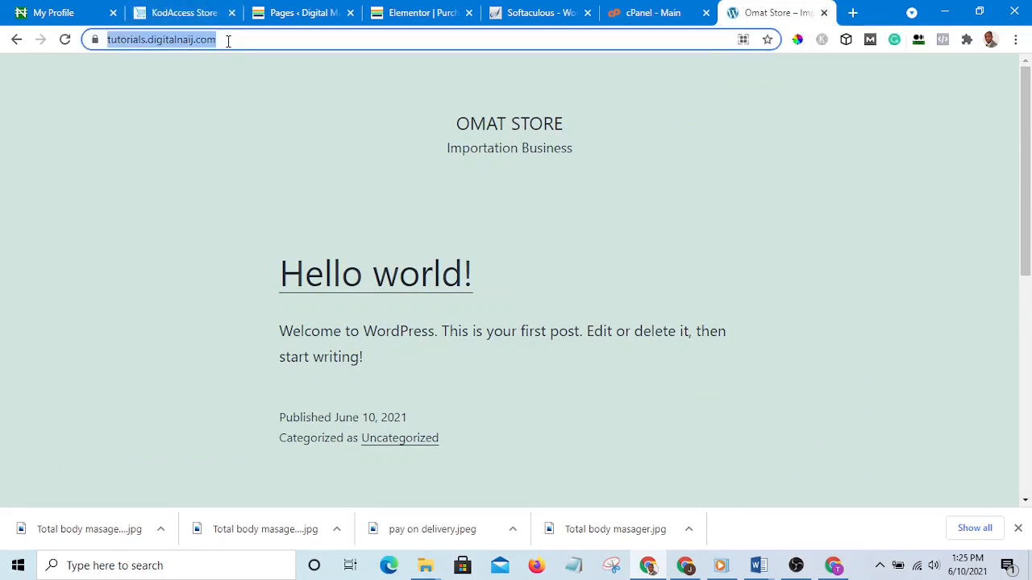
{"action": "key", "text": "End"}
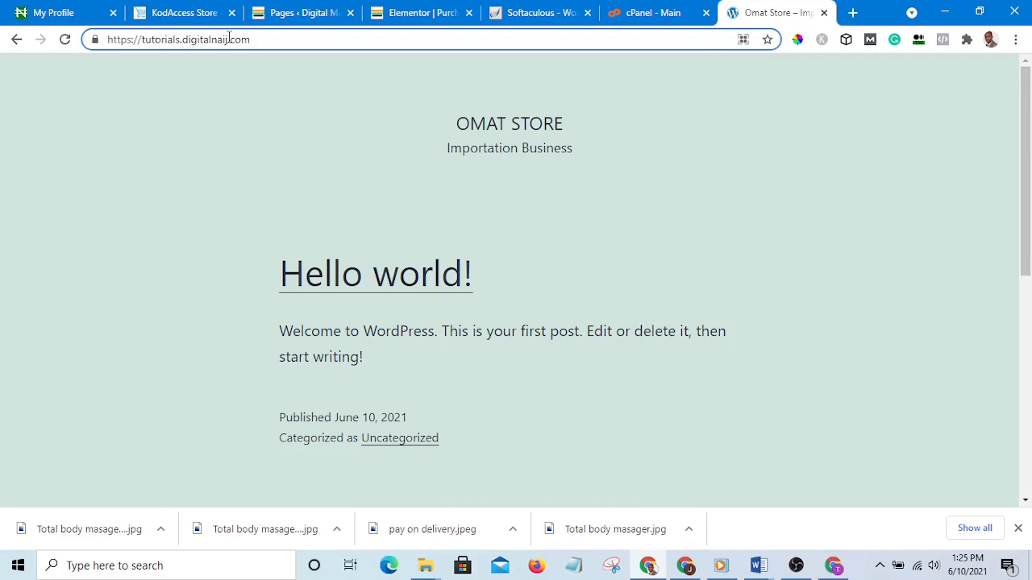
{"action": "type", "text": "/"}
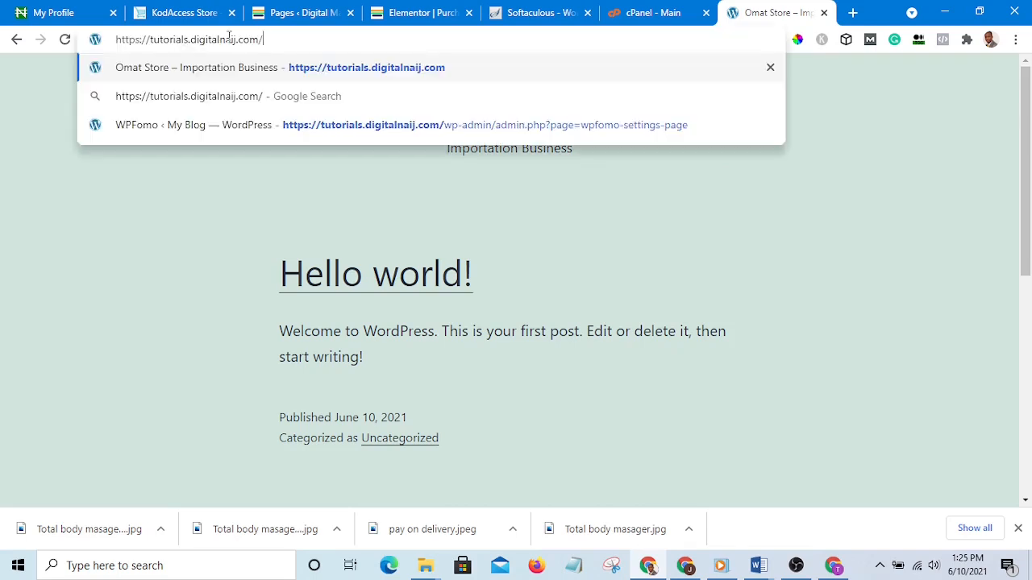
{"action": "type", "text": "wp"}
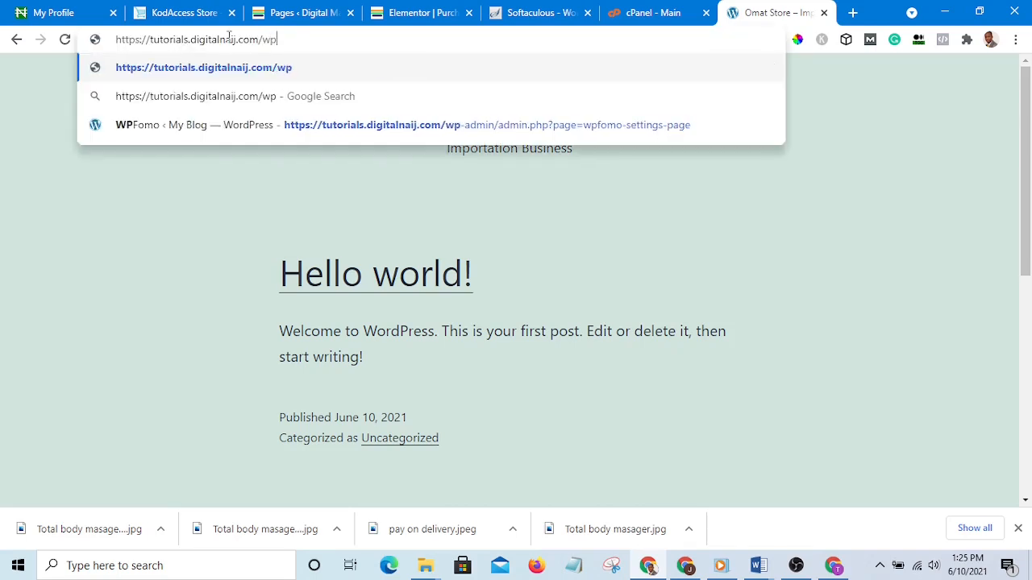
{"action": "type", "text": "-admin"}
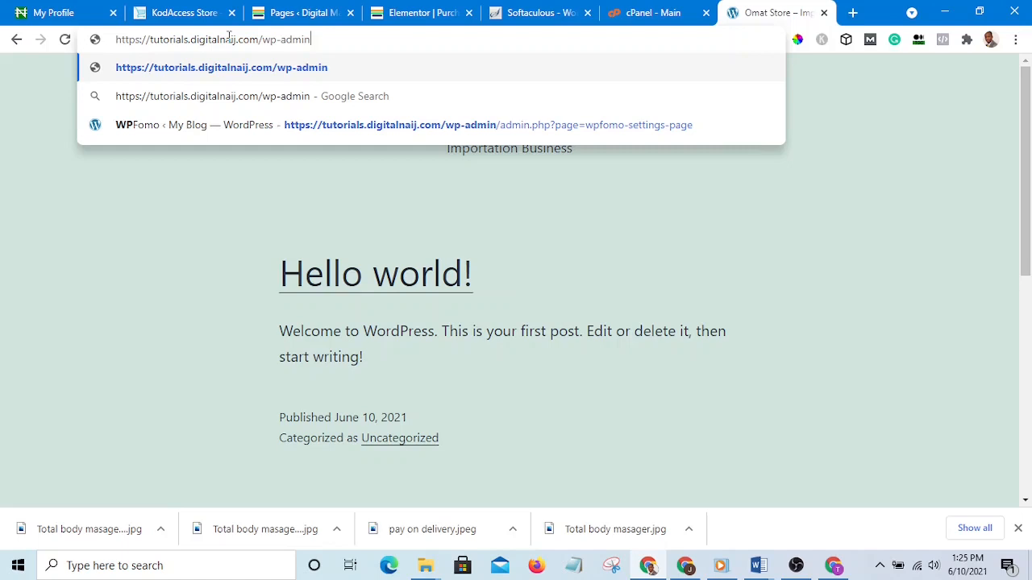
{"action": "key", "text": "Return"}
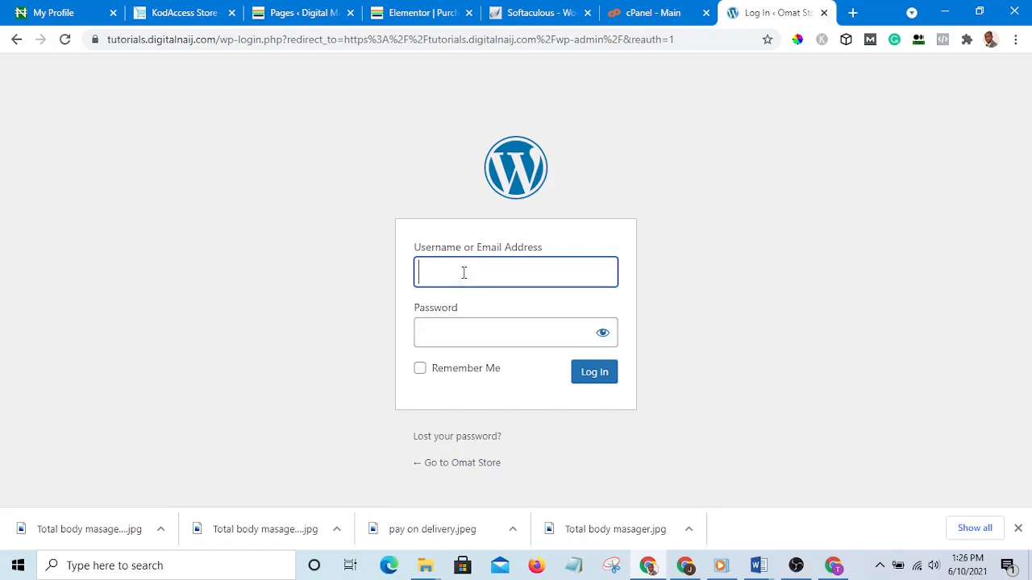
Log in to WordPress with the administrator's username and account password, and save the login in the browser.
{"action": "left_click", "coordinate": [462, 271]}
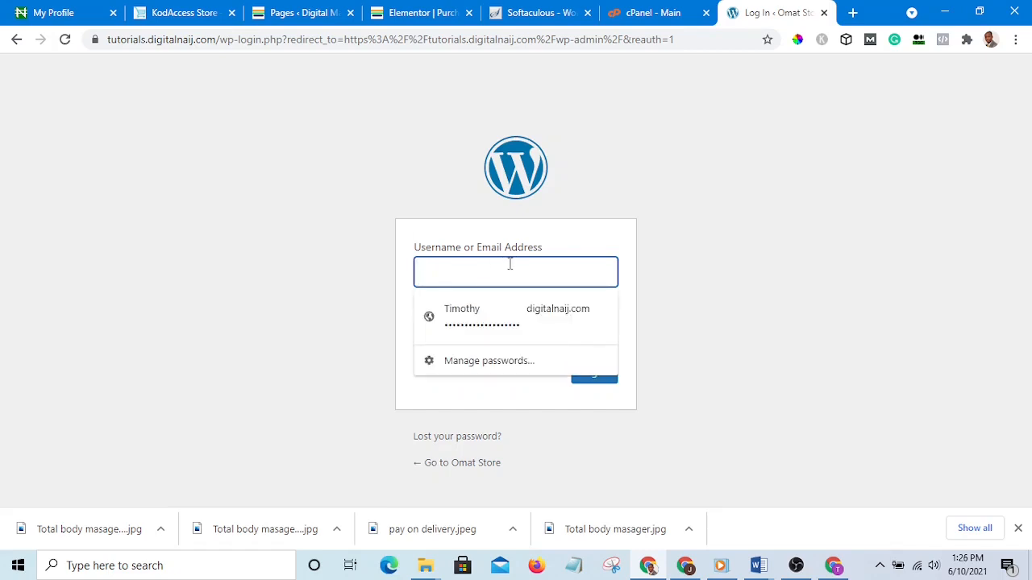
{"action": "type", "text": "Timothy"}
{"action": "left_click", "coordinate": [698, 239]}
{"action": "left_click", "coordinate": [519, 330]}
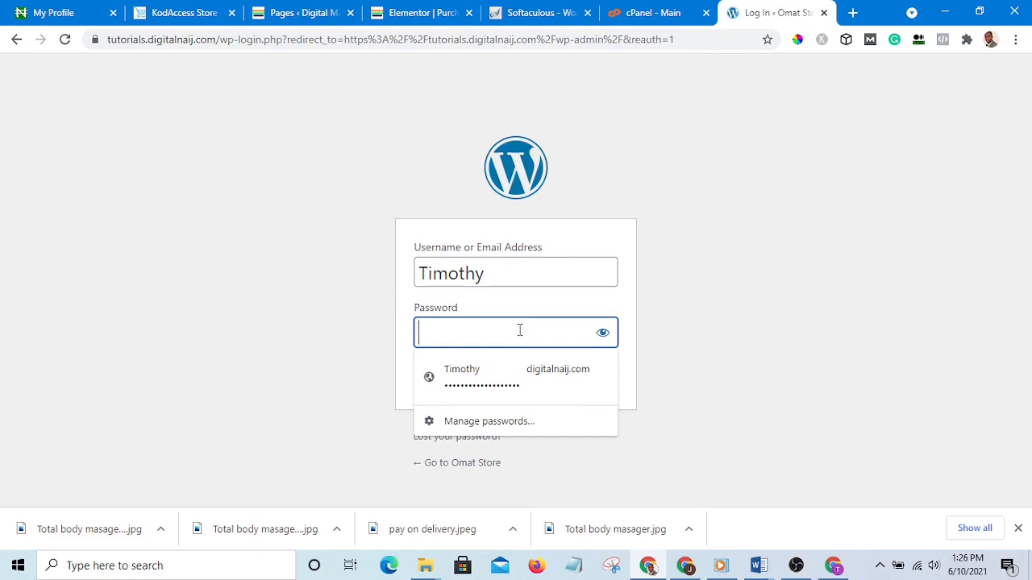
{"action": "type", "text": "*****"}
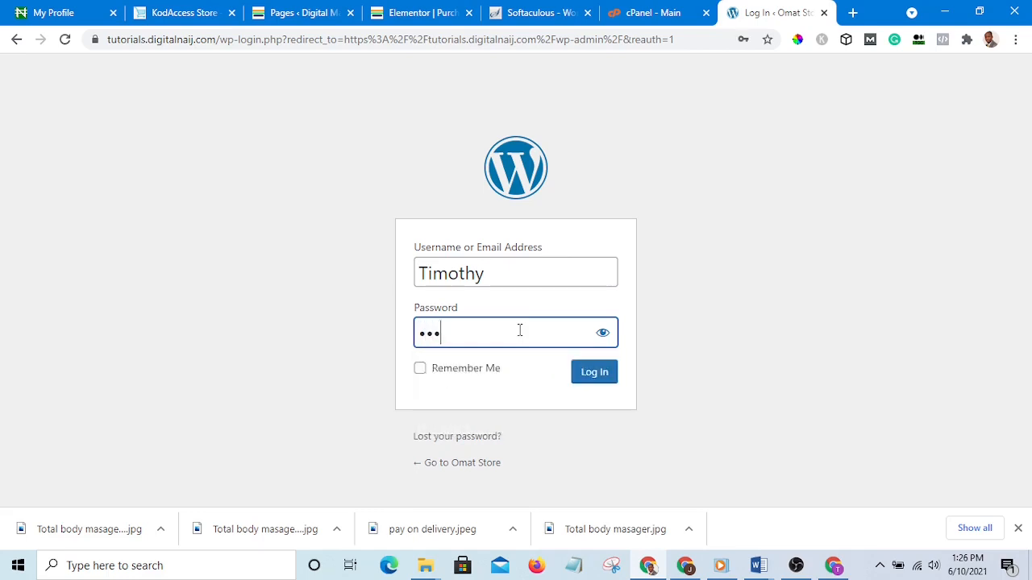
{"action": "type", "text": "*************"}
{"action": "left_click", "coordinate": [601, 377]}
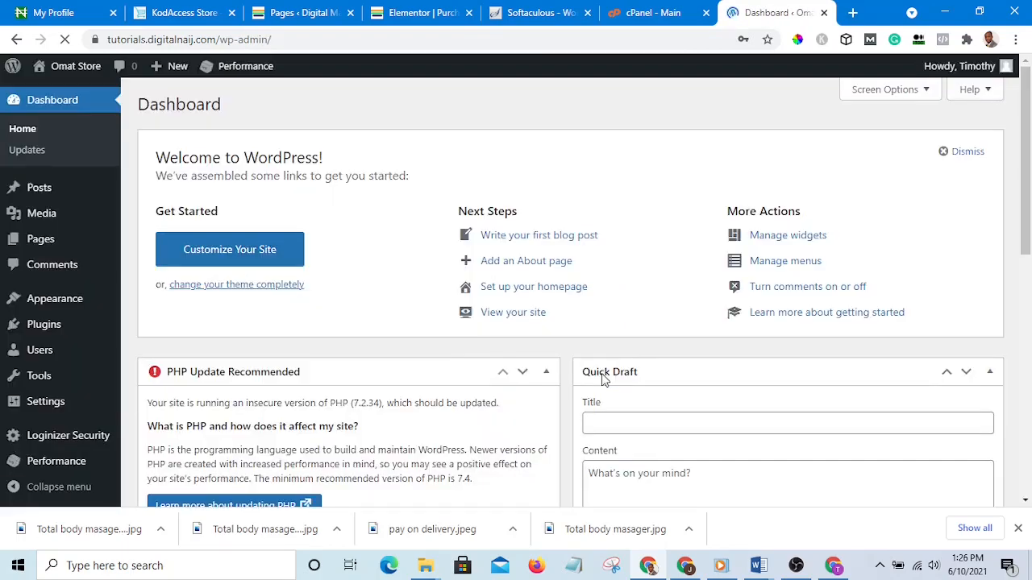
{"action": "scroll", "coordinate": [710, 319], "scroll_direction": "down", "scroll_amount": 3}
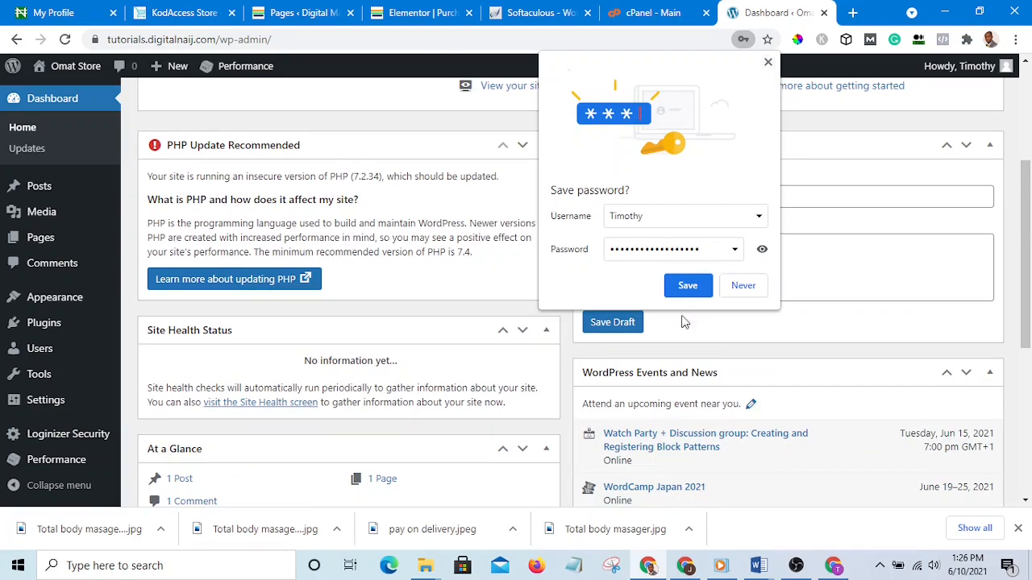
{"action": "left_click", "coordinate": [687, 286]}
Examine the WordPress dashboard, including its welcome links, status boxes, activity and news sections and the admin menu.
{"action": "scroll", "coordinate": [464, 253], "scroll_direction": "down", "scroll_amount": 1}
{"action": "scroll", "coordinate": [463, 252], "scroll_direction": "down", "scroll_amount": 4}
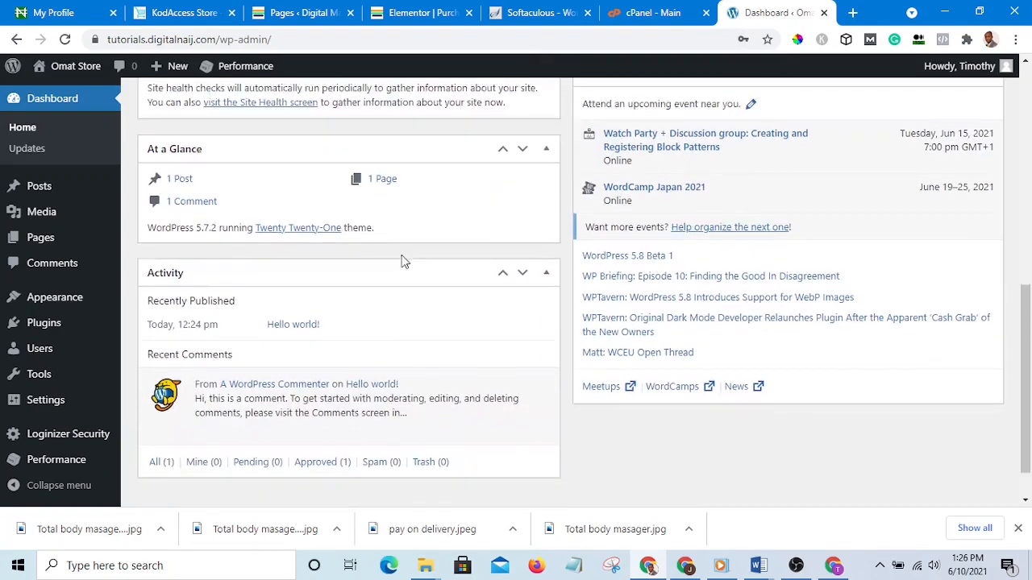
{"action": "scroll", "coordinate": [207, 249], "scroll_direction": "up", "scroll_amount": 7}
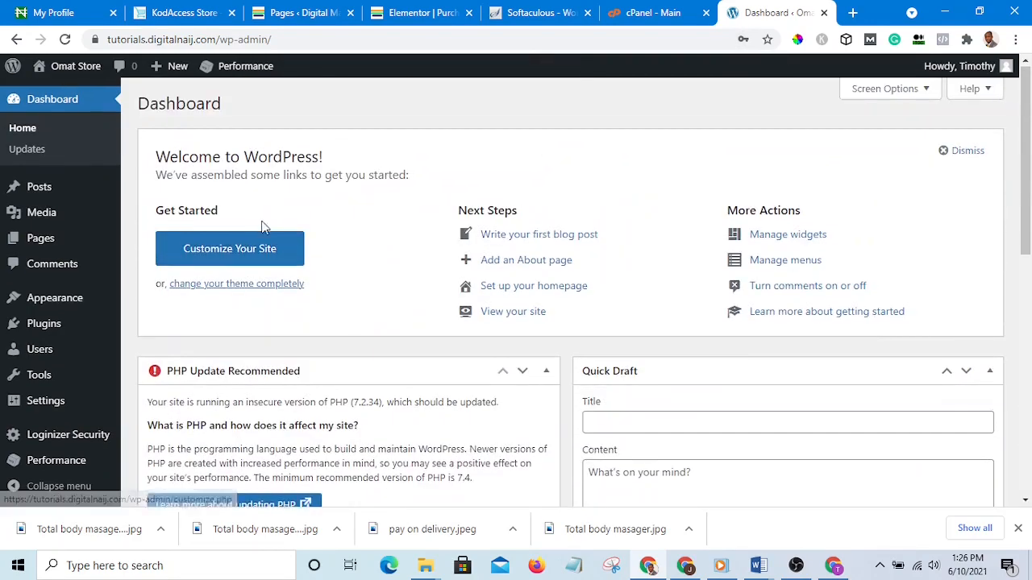
{"action": "scroll", "coordinate": [280, 258], "scroll_direction": "down", "scroll_amount": 10}
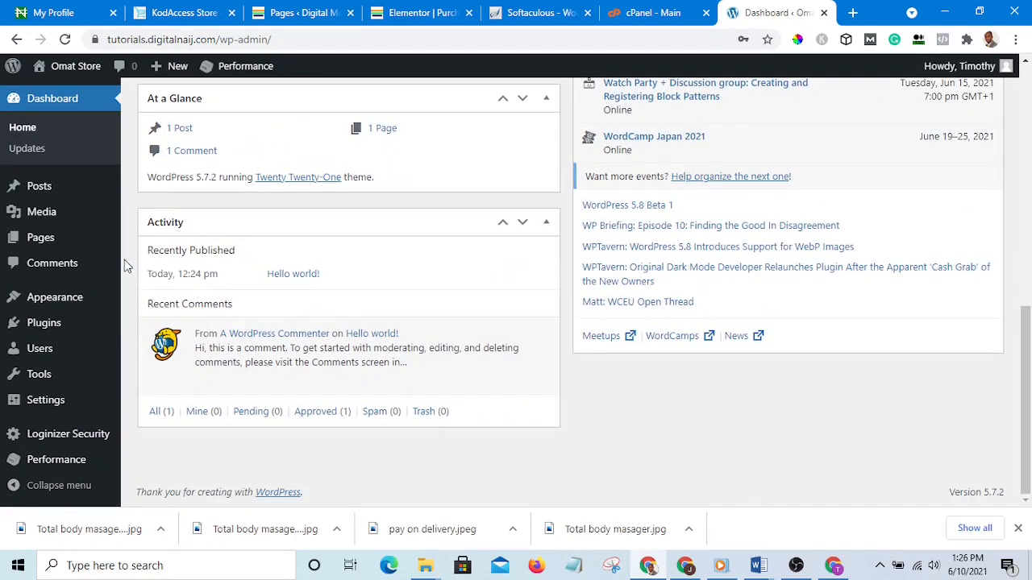
{"action": "scroll", "coordinate": [272, 295], "scroll_direction": "up", "scroll_amount": 10}
{"action": "scroll", "coordinate": [80, 335], "scroll_direction": "down", "scroll_amount": 2}
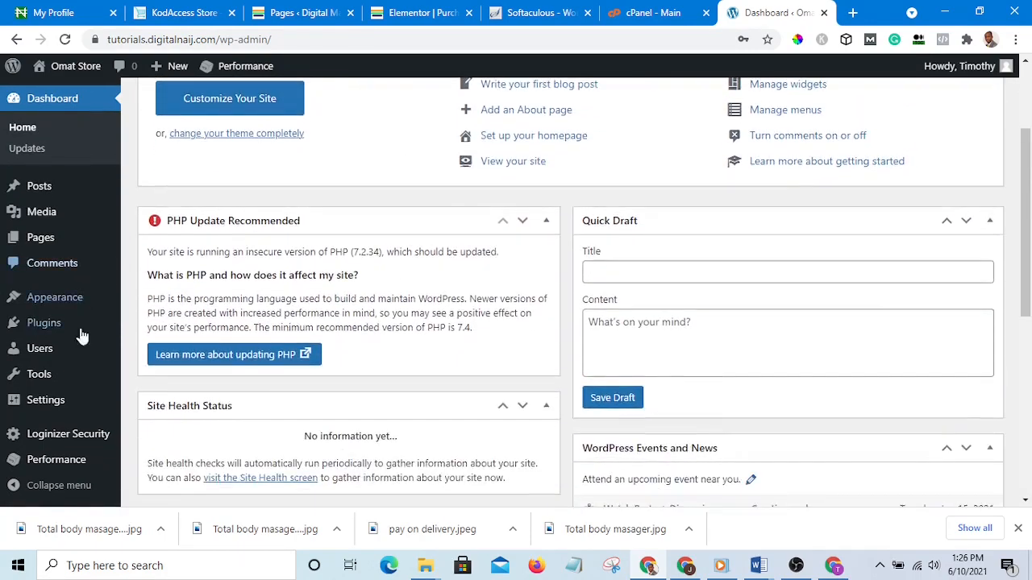
{"action": "scroll", "coordinate": [81, 347], "scroll_direction": "down", "scroll_amount": 5}
{"action": "scroll", "coordinate": [131, 305], "scroll_direction": "up", "scroll_amount": 4}
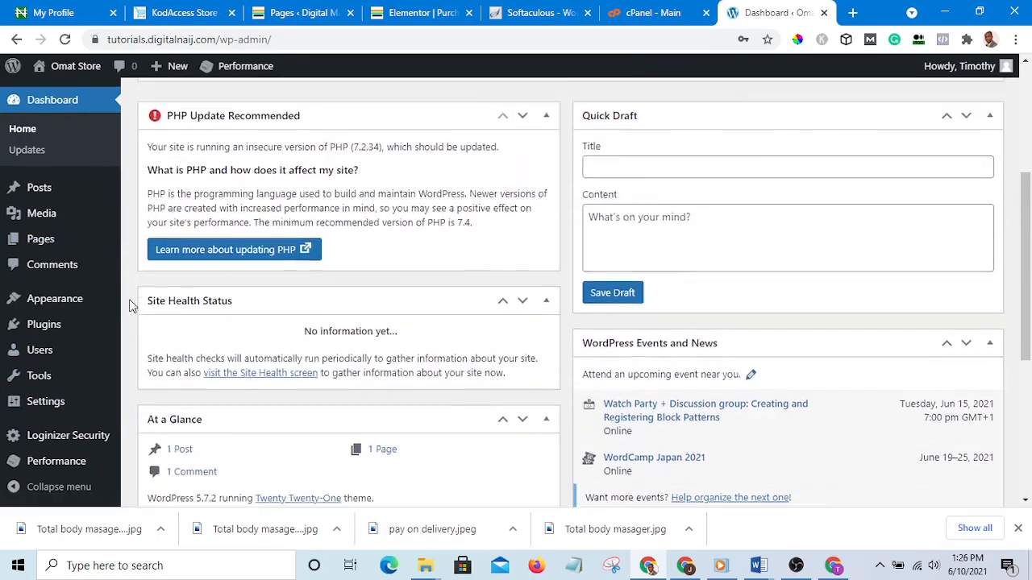
{"action": "scroll", "coordinate": [131, 305], "scroll_direction": "up", "scroll_amount": 1}
{"action": "scroll", "coordinate": [242, 244], "scroll_direction": "up", "scroll_amount": 3}
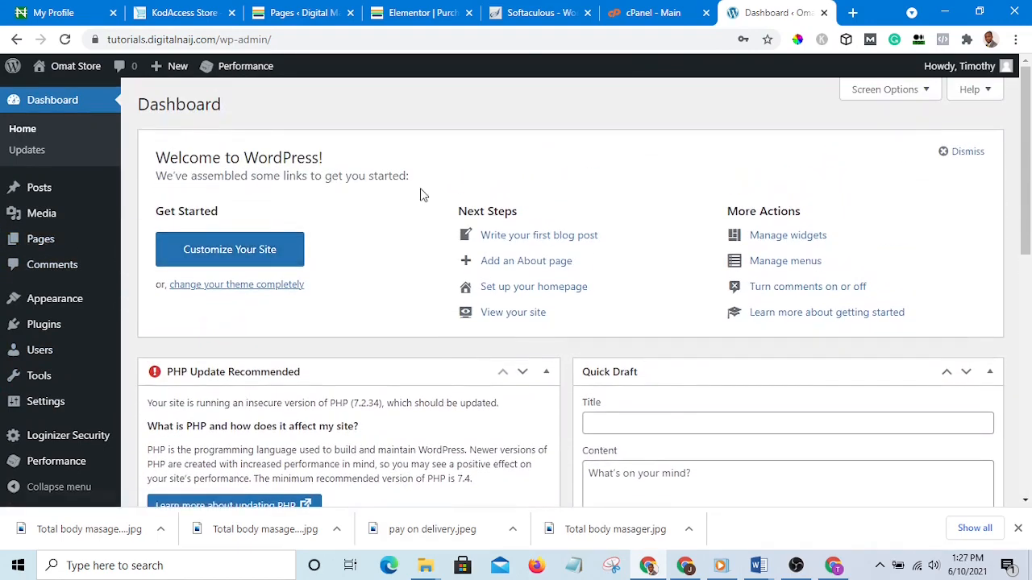
Open the live Omat Store site from the dashboard in a new browser tab and look over its homepage.
{"action": "mouse_move", "coordinate": [67, 73]}
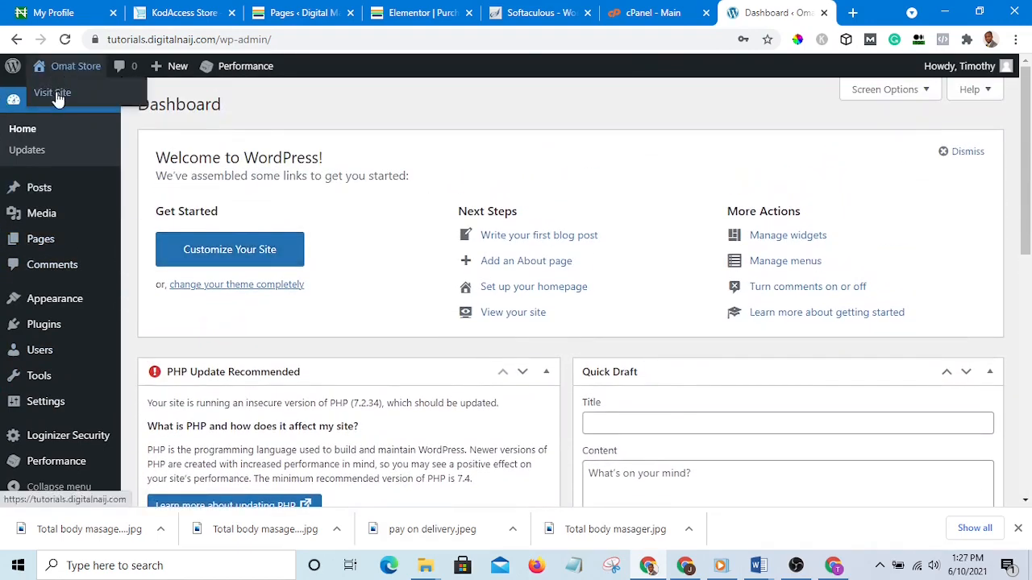
{"action": "right_click", "coordinate": [57, 98]}
{"action": "left_click", "coordinate": [105, 101]}
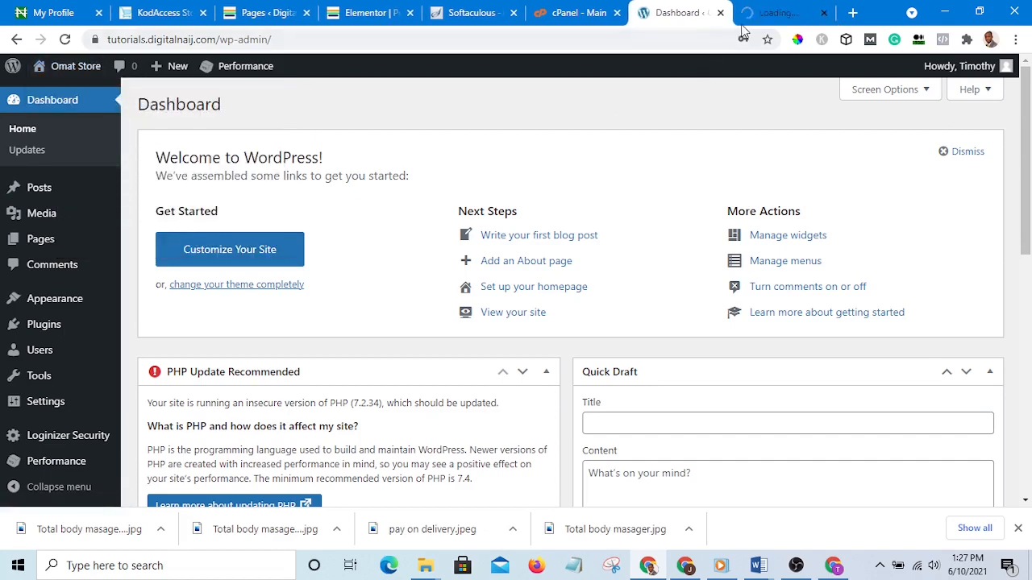
{"action": "left_click", "coordinate": [772, 13]}
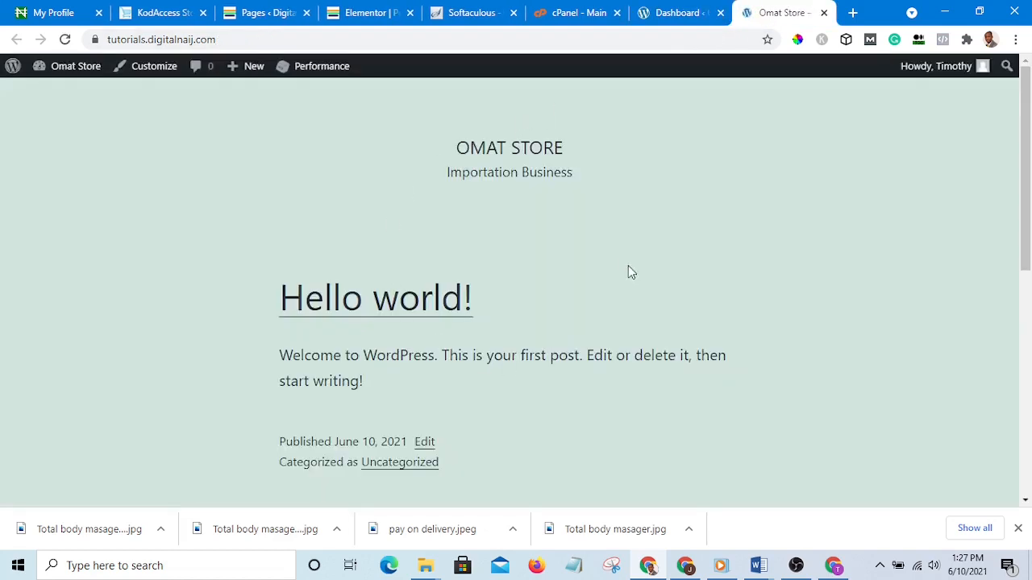
{"action": "scroll", "coordinate": [514, 320], "scroll_direction": "down", "scroll_amount": 8}
{"action": "scroll", "coordinate": [513, 320], "scroll_direction": "up", "scroll_amount": 8}
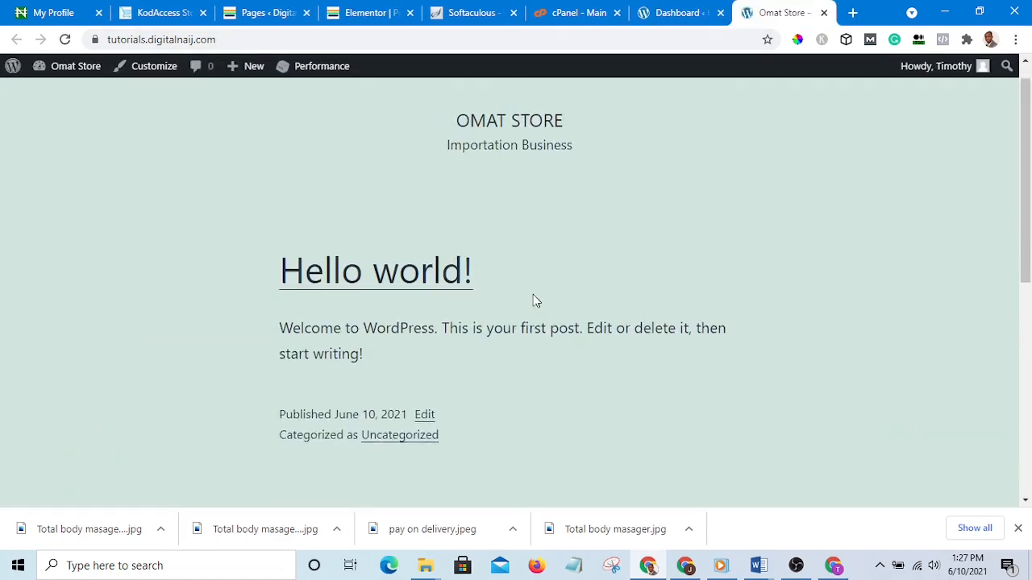
Return to the WordPress dashboard and open the site's installed themes page.
{"action": "left_click", "coordinate": [669, 14]}
{"action": "mouse_move", "coordinate": [15, 381]}
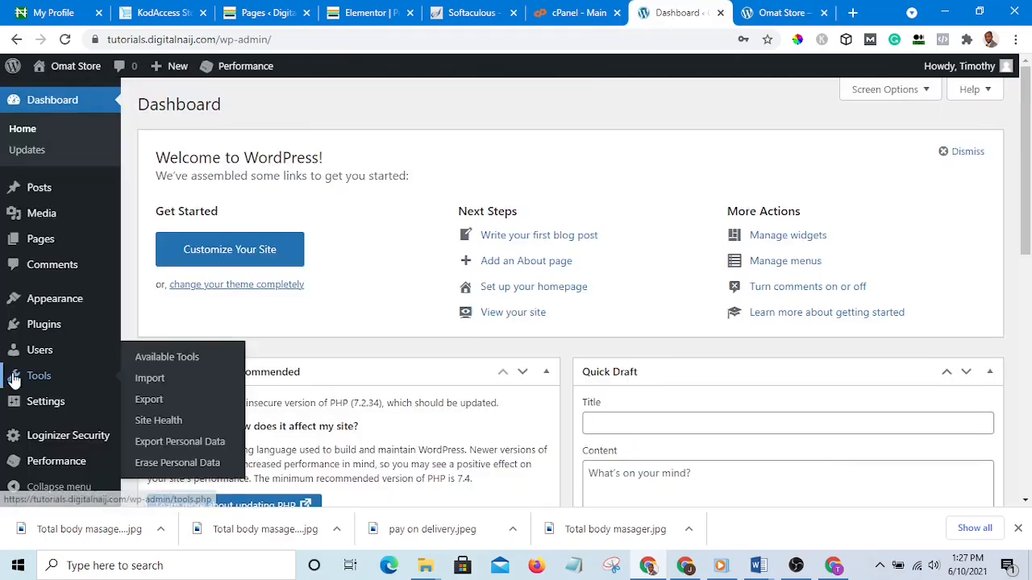
{"action": "scroll", "coordinate": [281, 281], "scroll_direction": "down", "scroll_amount": 3}
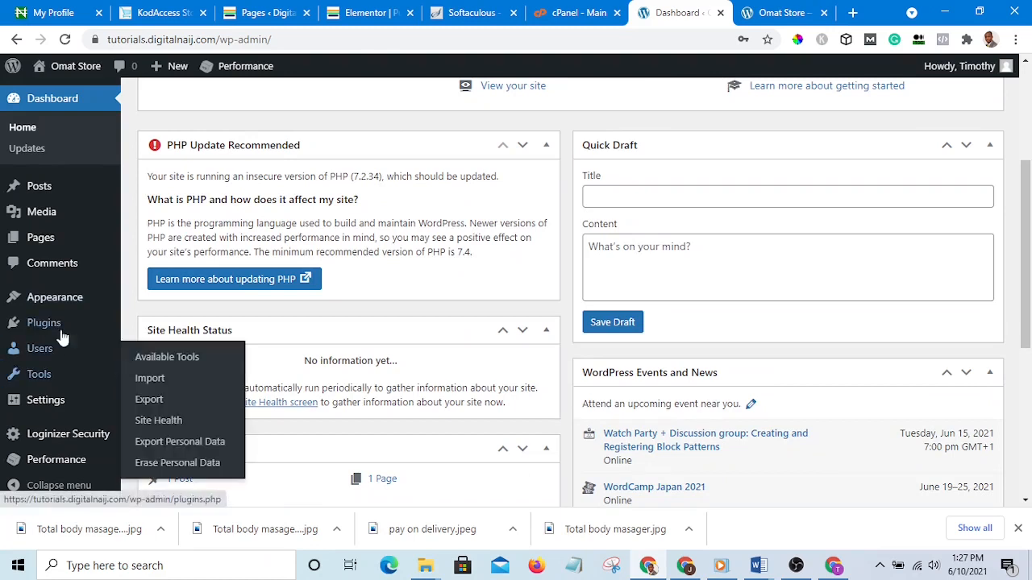
{"action": "mouse_move", "coordinate": [81, 297]}
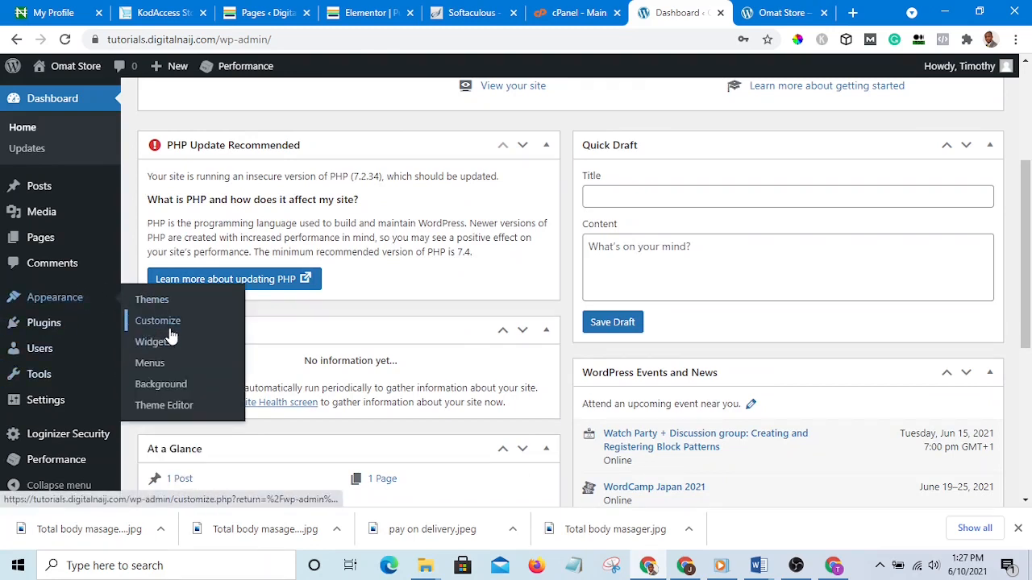
{"action": "left_click", "coordinate": [148, 305]}
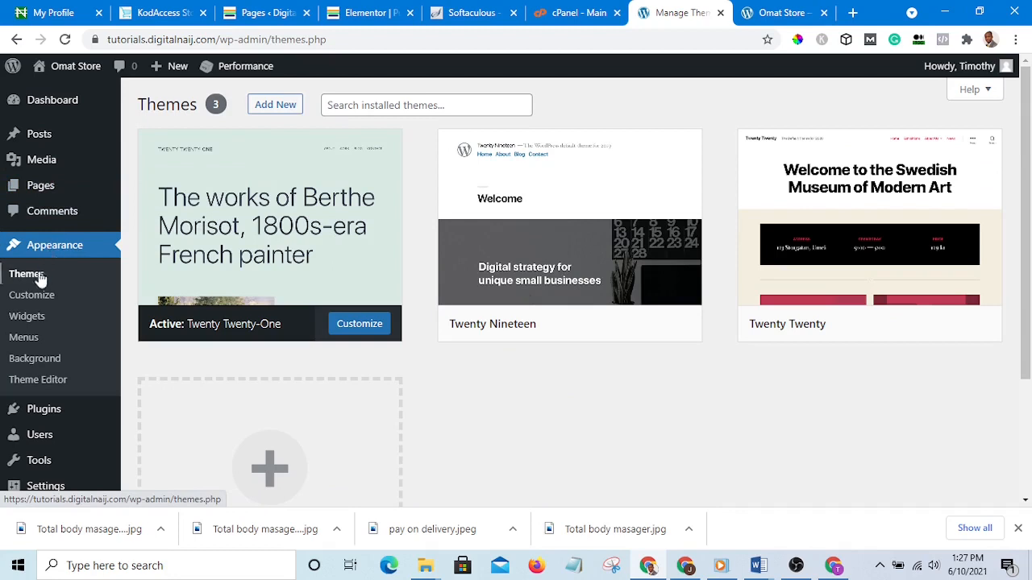
Search the theme directory for astra, then install and activate the Astra theme.
{"action": "left_click", "coordinate": [282, 109]}
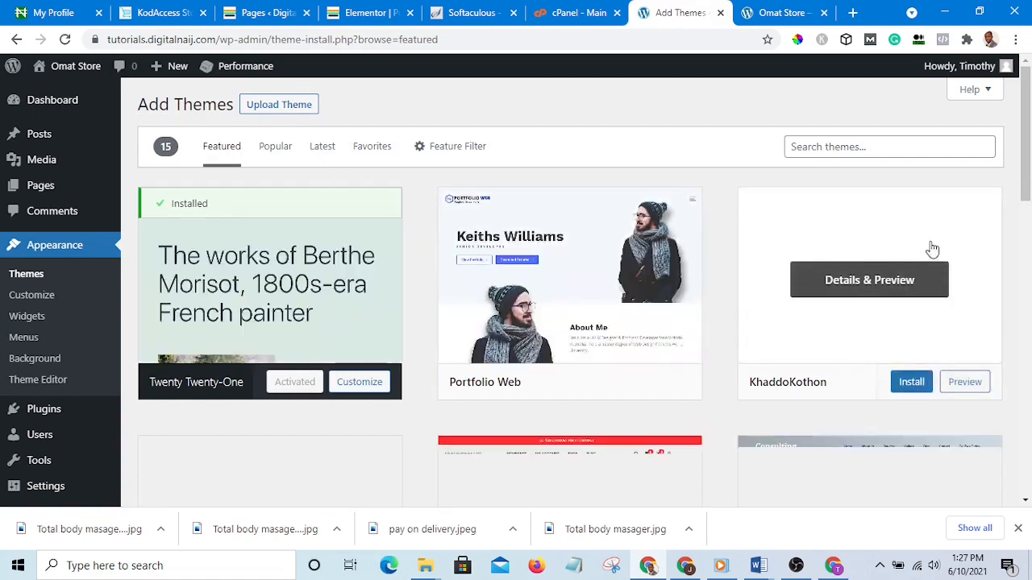
{"action": "left_click", "coordinate": [864, 146]}
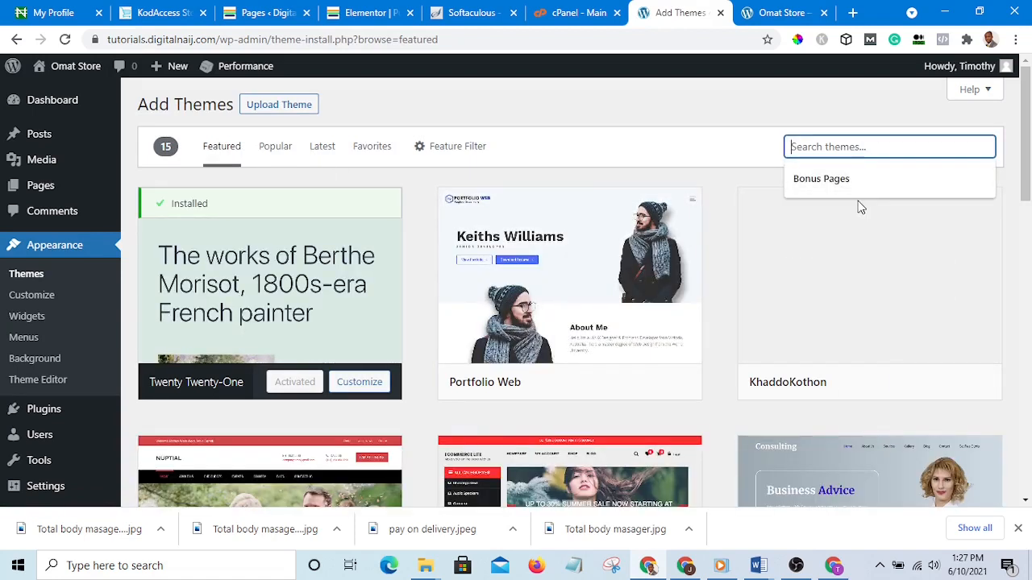
{"action": "type", "text": "astra"}
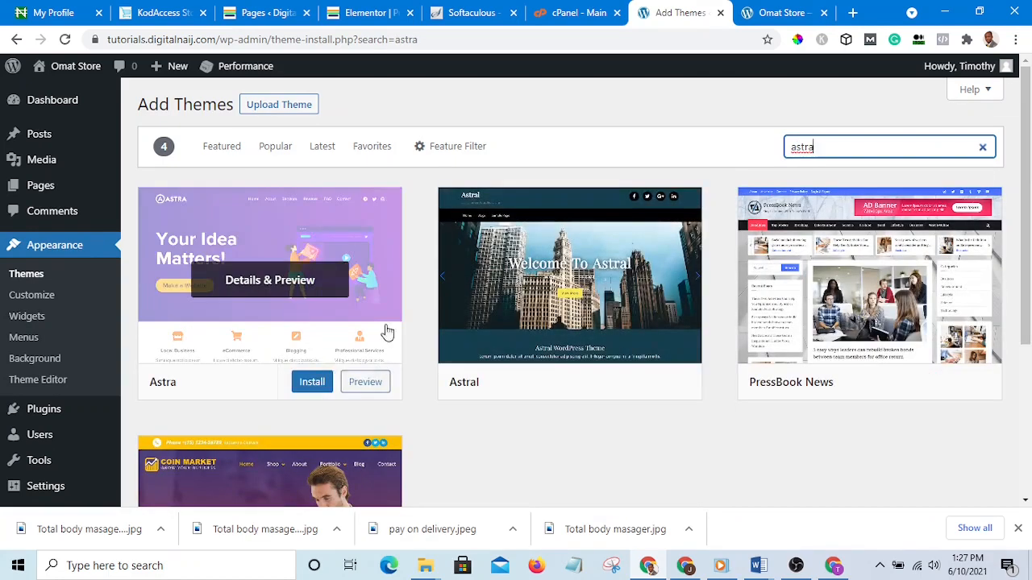
{"action": "left_click", "coordinate": [311, 383]}
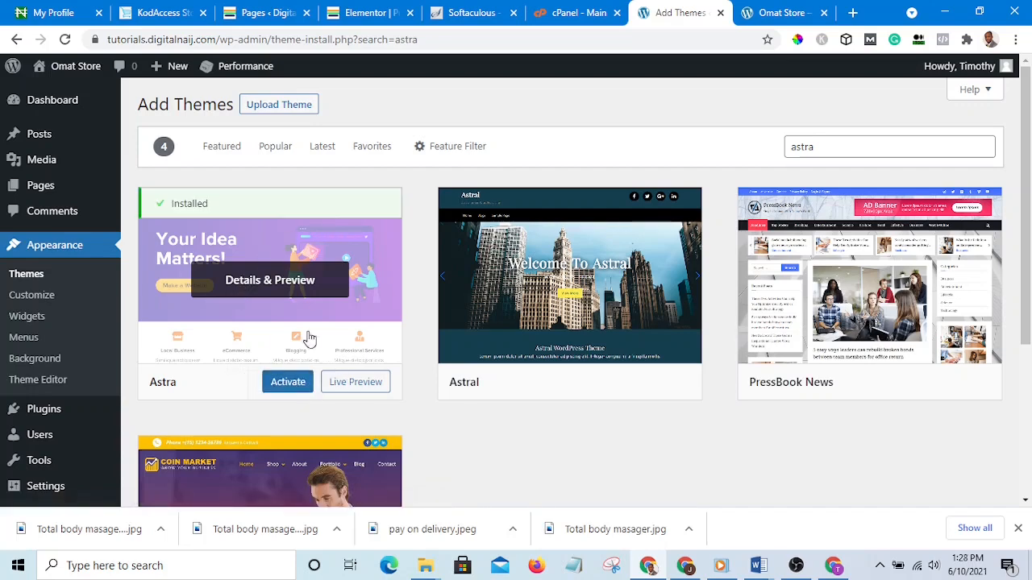
{"action": "left_click", "coordinate": [289, 382]}
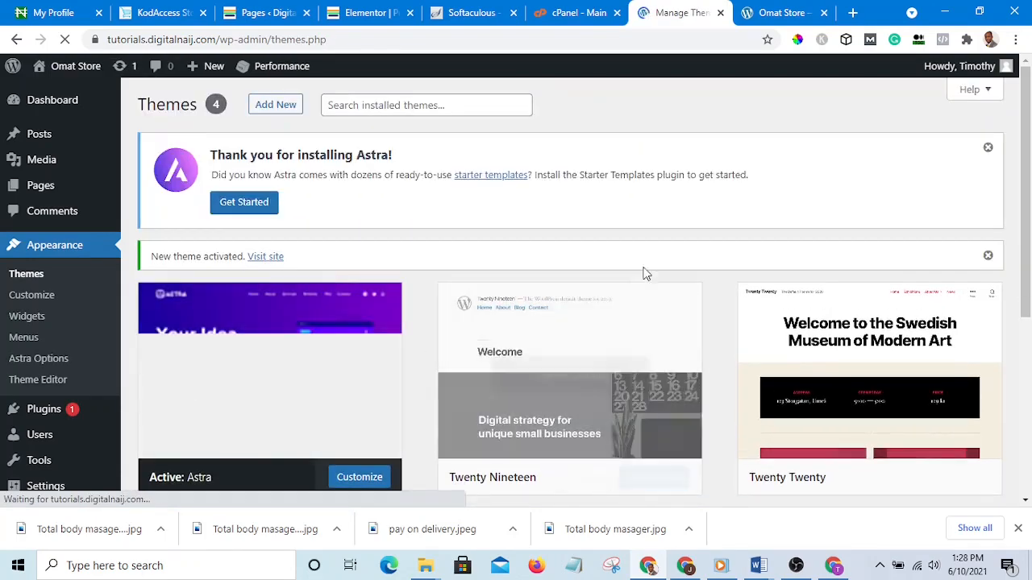
Look over the installed themes page and the entries of the admin menu.
{"action": "scroll", "coordinate": [565, 278], "scroll_direction": "down", "scroll_amount": 2}
{"action": "scroll", "coordinate": [530, 294], "scroll_direction": "up", "scroll_amount": 2}
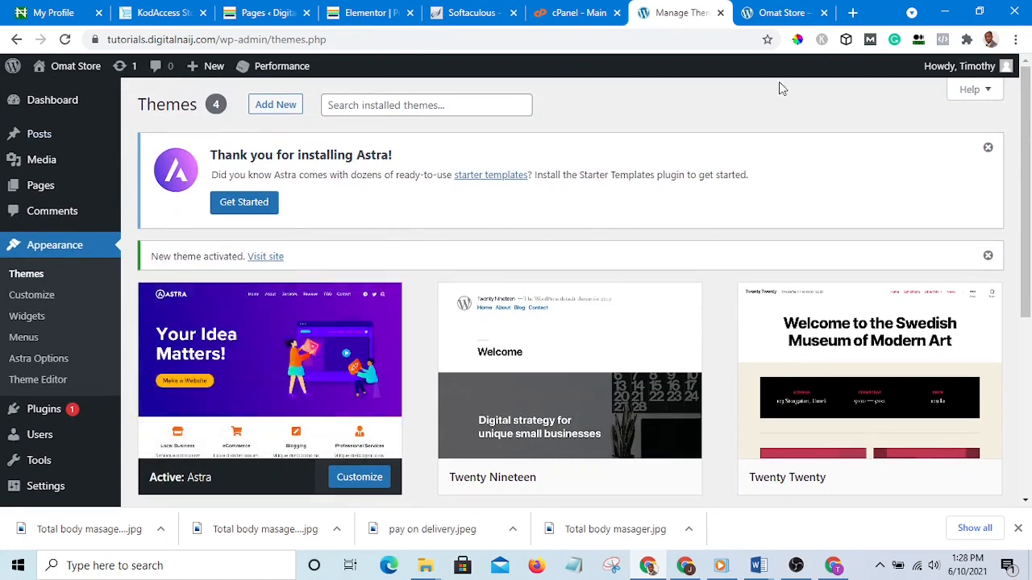
{"action": "scroll", "coordinate": [326, 234], "scroll_direction": "down", "scroll_amount": 2}
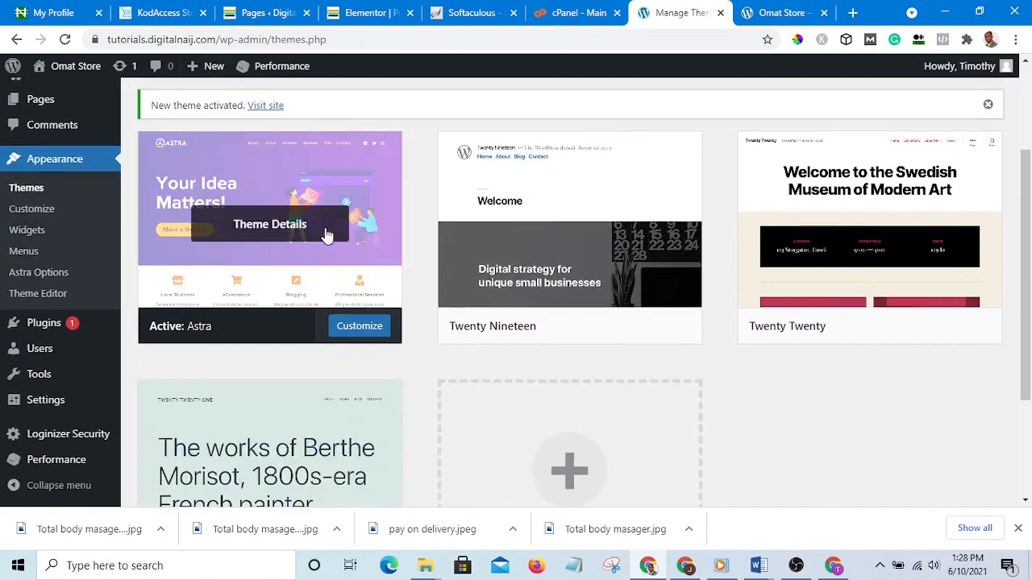
{"action": "scroll", "coordinate": [326, 234], "scroll_direction": "down", "scroll_amount": 2}
{"action": "scroll", "coordinate": [337, 309], "scroll_direction": "up", "scroll_amount": 3}
{"action": "scroll", "coordinate": [150, 278], "scroll_direction": "down", "scroll_amount": 1}
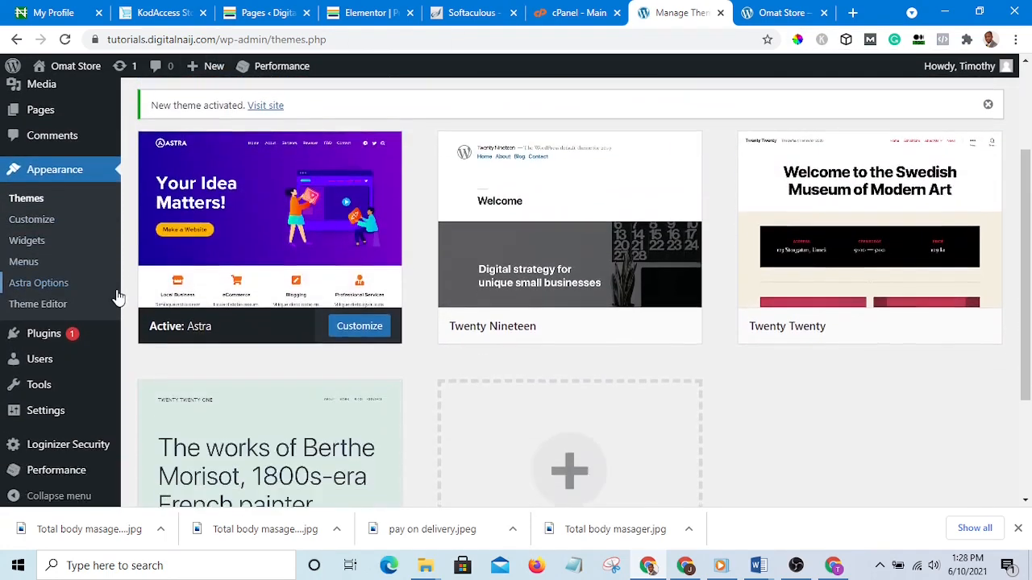
{"action": "scroll", "coordinate": [116, 297], "scroll_direction": "down", "scroll_amount": 2}
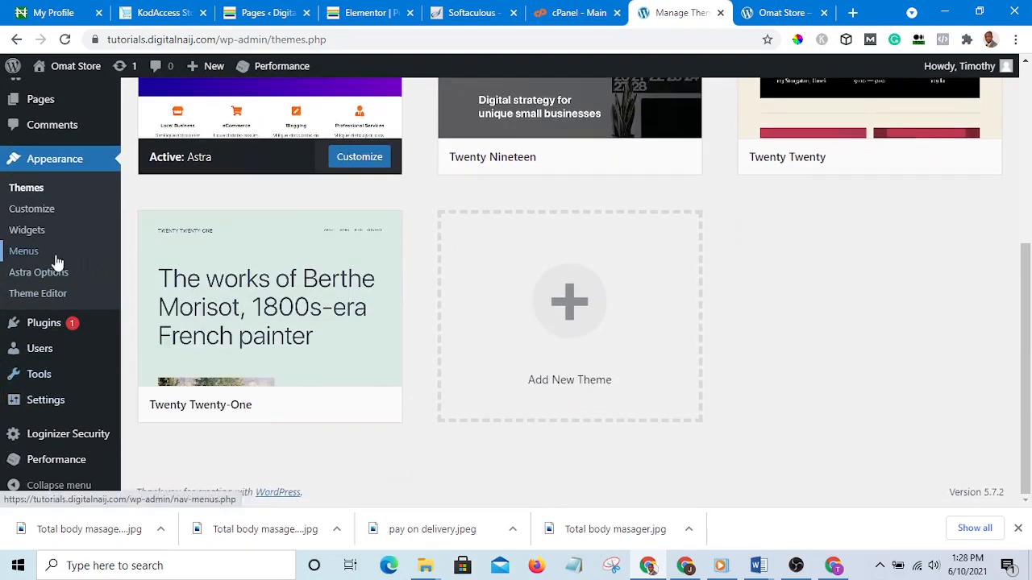
{"action": "scroll", "coordinate": [57, 262], "scroll_direction": "up", "scroll_amount": 4}
{"action": "scroll", "coordinate": [70, 290], "scroll_direction": "down", "scroll_amount": 3}
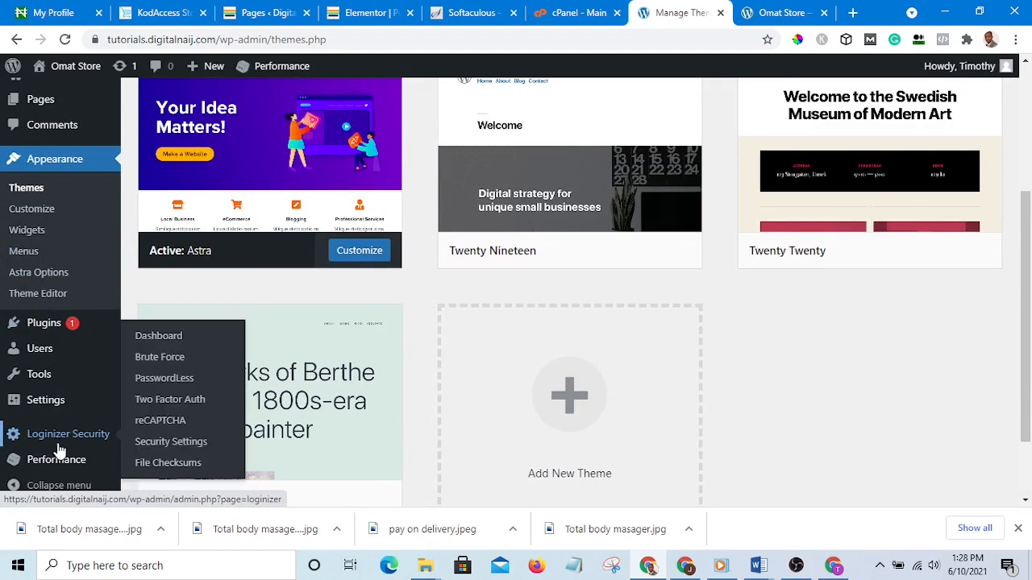
Set the site's permalink structure to Post name in the permalink settings and save the changes.
{"action": "mouse_move", "coordinate": [53, 403]}
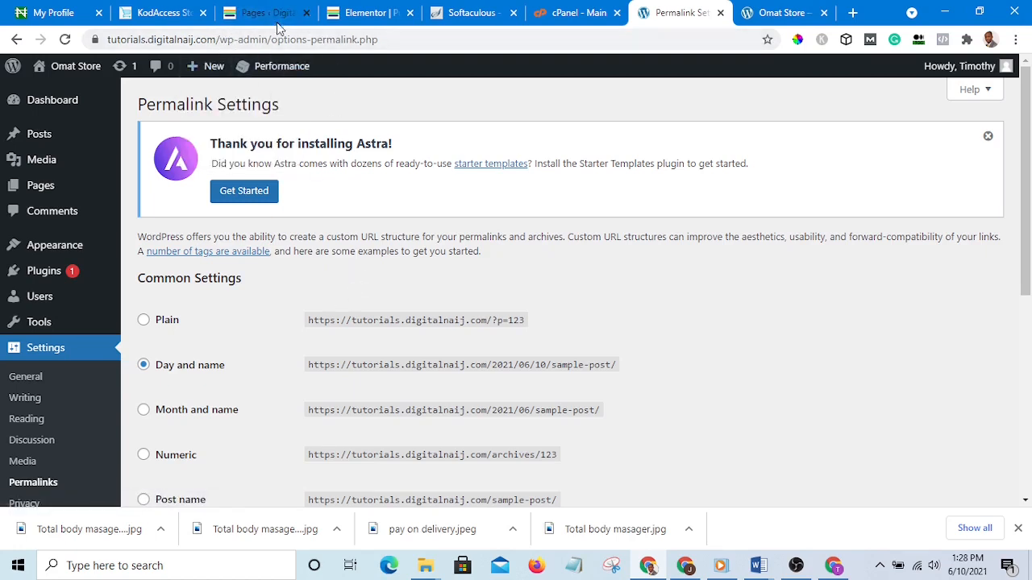
{"action": "scroll", "coordinate": [281, 317], "scroll_direction": "down", "scroll_amount": 3}
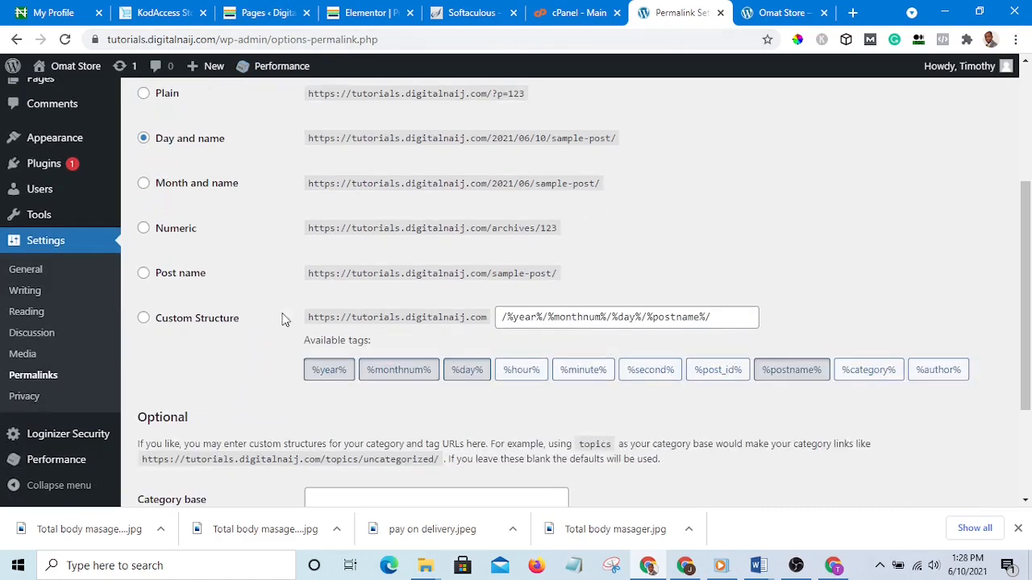
{"action": "left_click", "coordinate": [144, 275]}
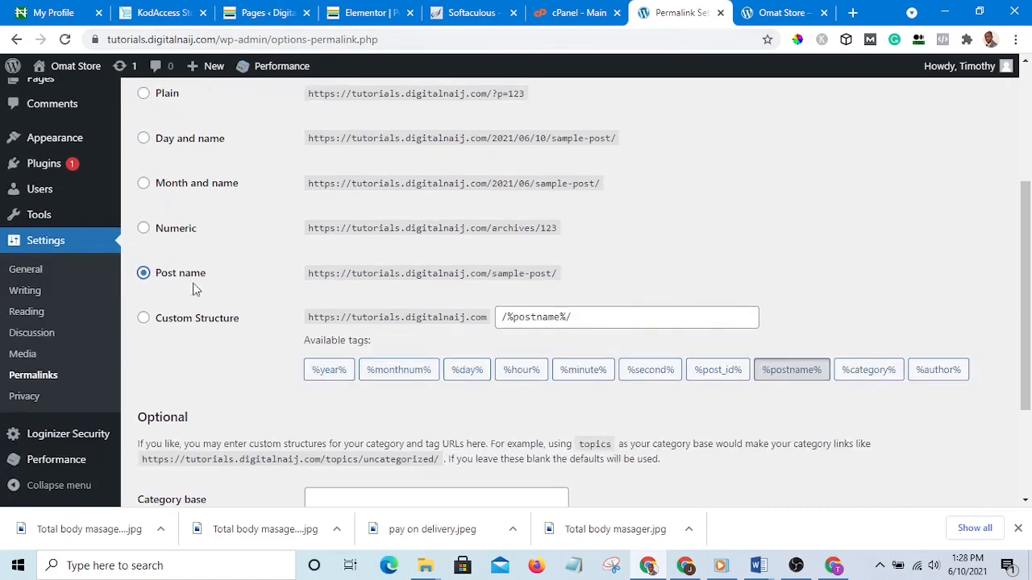
{"action": "scroll", "coordinate": [141, 363], "scroll_direction": "up", "scroll_amount": 1}
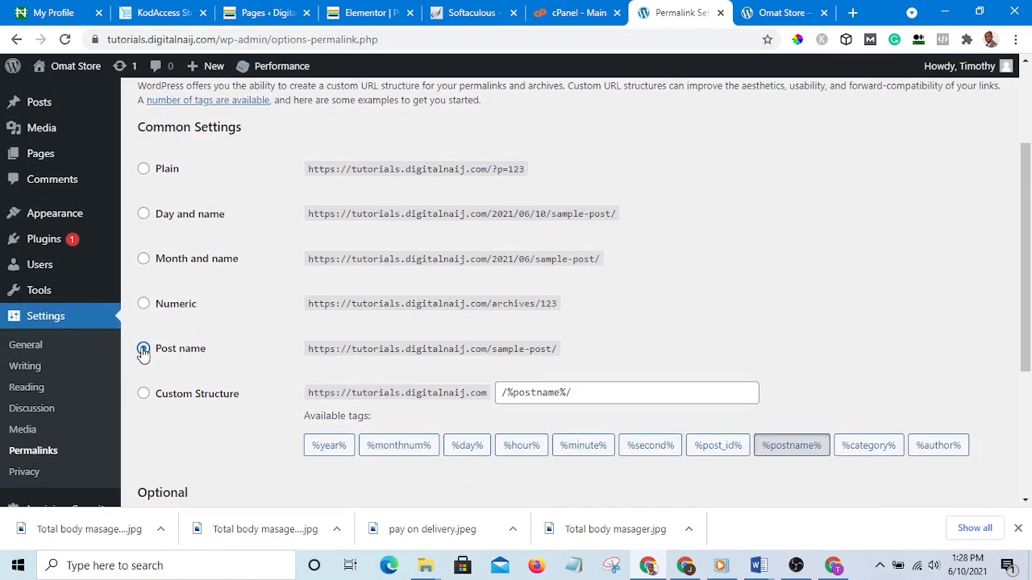
{"action": "scroll", "coordinate": [274, 331], "scroll_direction": "down", "scroll_amount": 3}
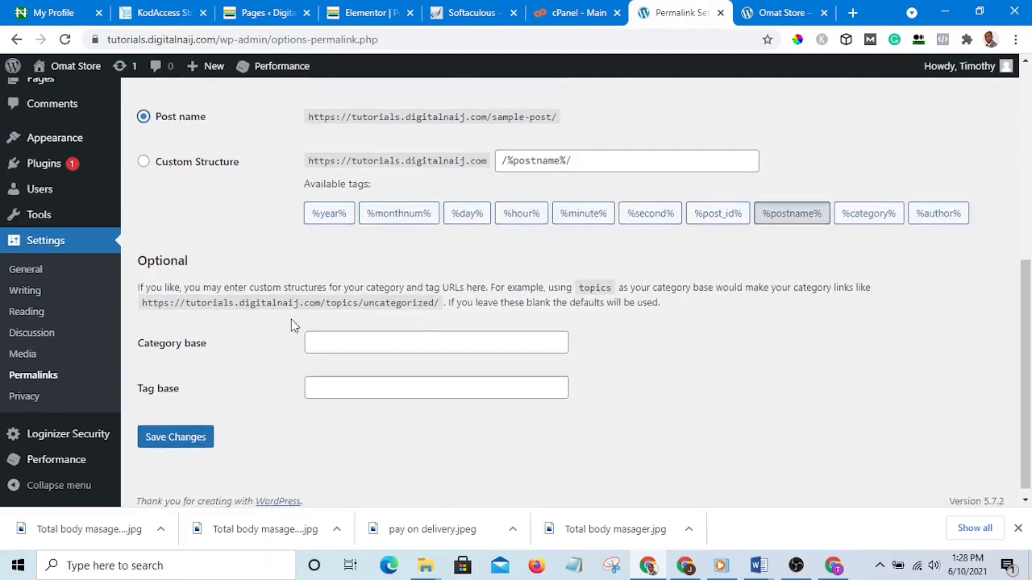
{"action": "left_click", "coordinate": [176, 428]}
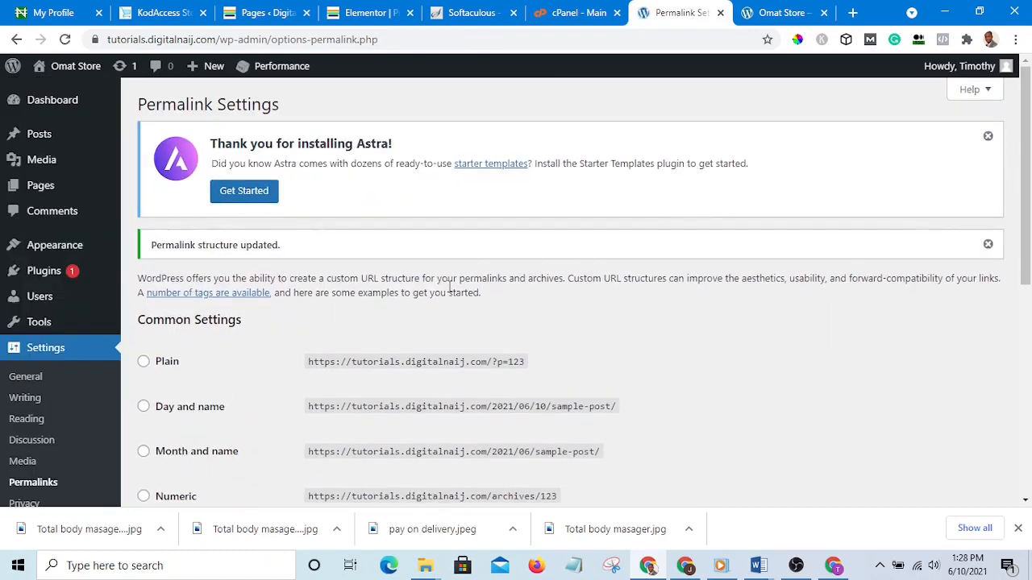
Open the page for adding new plugins to the site.
{"action": "scroll", "coordinate": [121, 290], "scroll_direction": "down", "scroll_amount": 5}
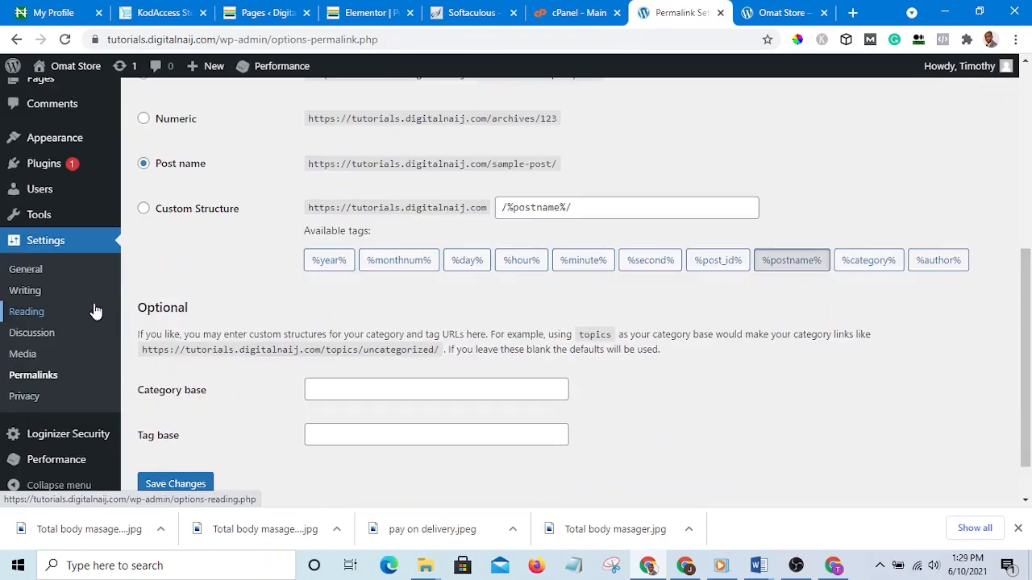
{"action": "scroll", "coordinate": [92, 309], "scroll_direction": "up", "scroll_amount": 5}
{"action": "mouse_move", "coordinate": [104, 274]}
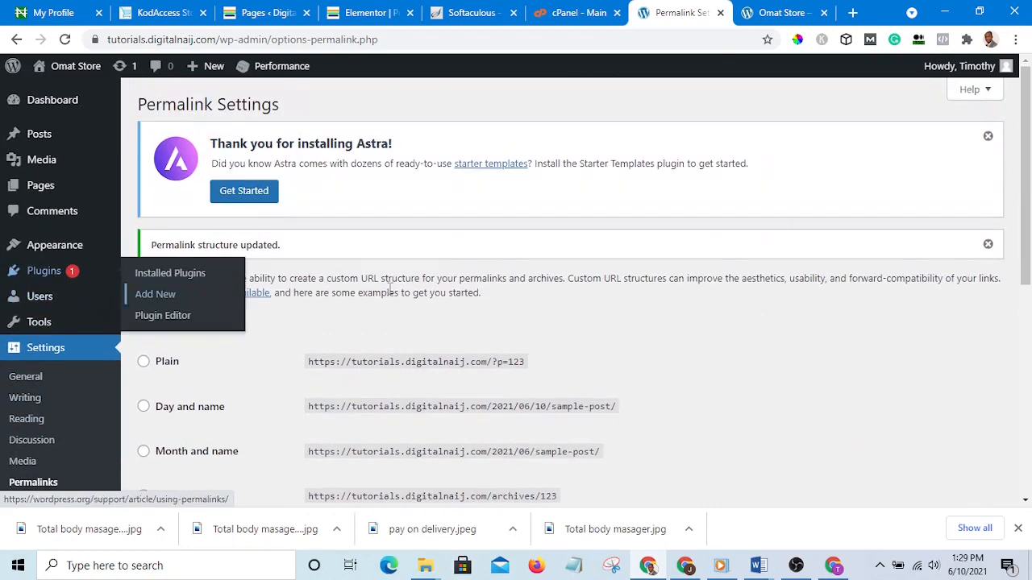
{"action": "scroll", "coordinate": [483, 254], "scroll_direction": "down", "scroll_amount": 2}
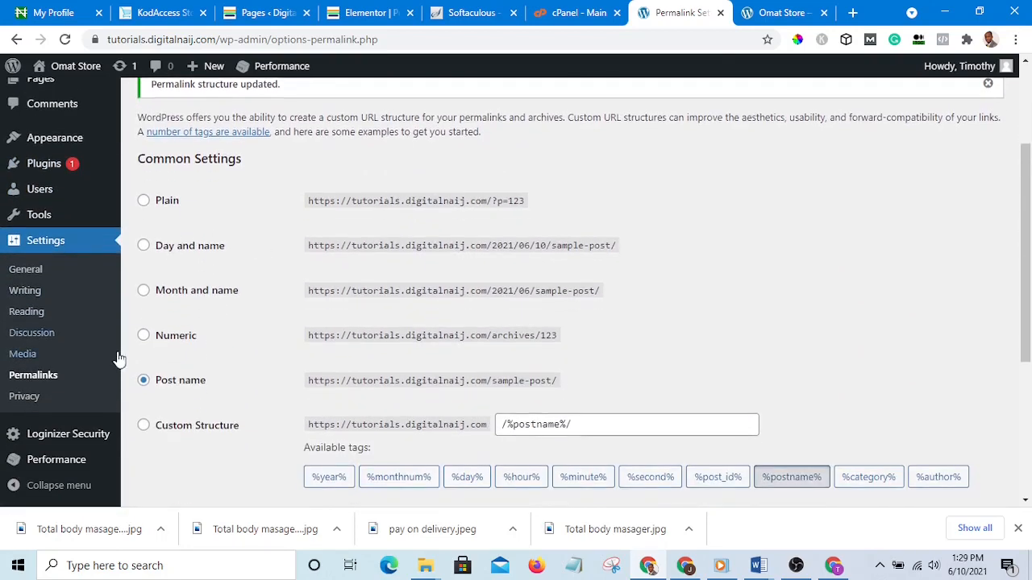
{"action": "scroll", "coordinate": [118, 351], "scroll_direction": "down", "scroll_amount": 1}
{"action": "scroll", "coordinate": [97, 330], "scroll_direction": "up", "scroll_amount": 3}
{"action": "mouse_move", "coordinate": [52, 274]}
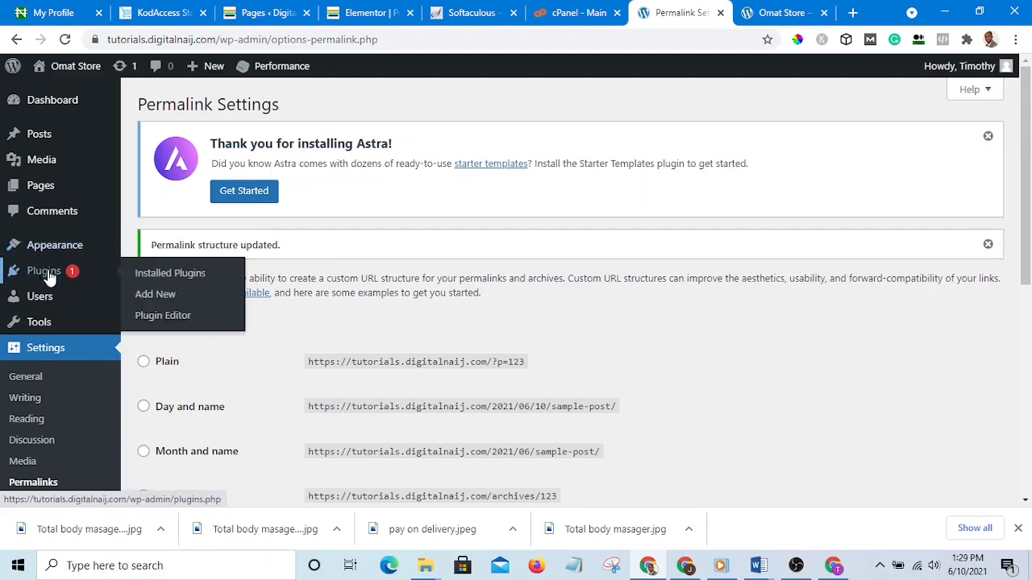
{"action": "left_click", "coordinate": [147, 299]}
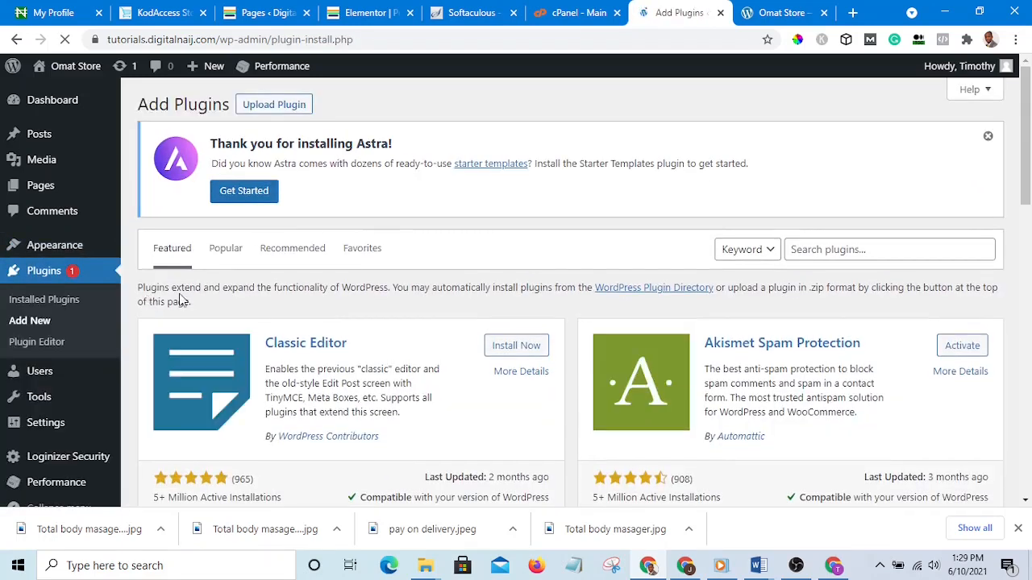
Search for elementor, install and activate the Elementor Website Builder plugin, and close its Getting Started page.
{"action": "left_click", "coordinate": [869, 250]}
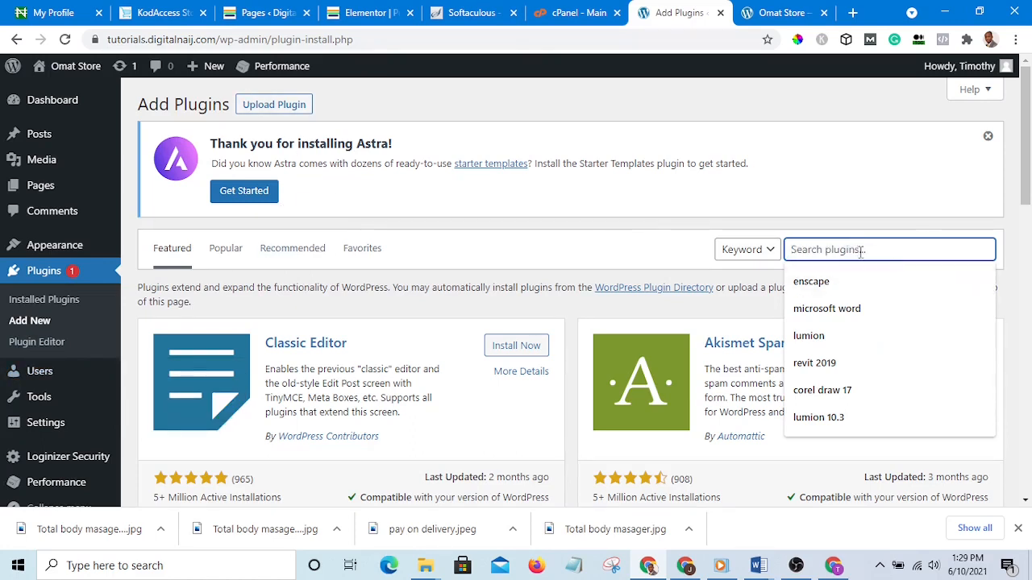
{"action": "type", "text": "elementor"}
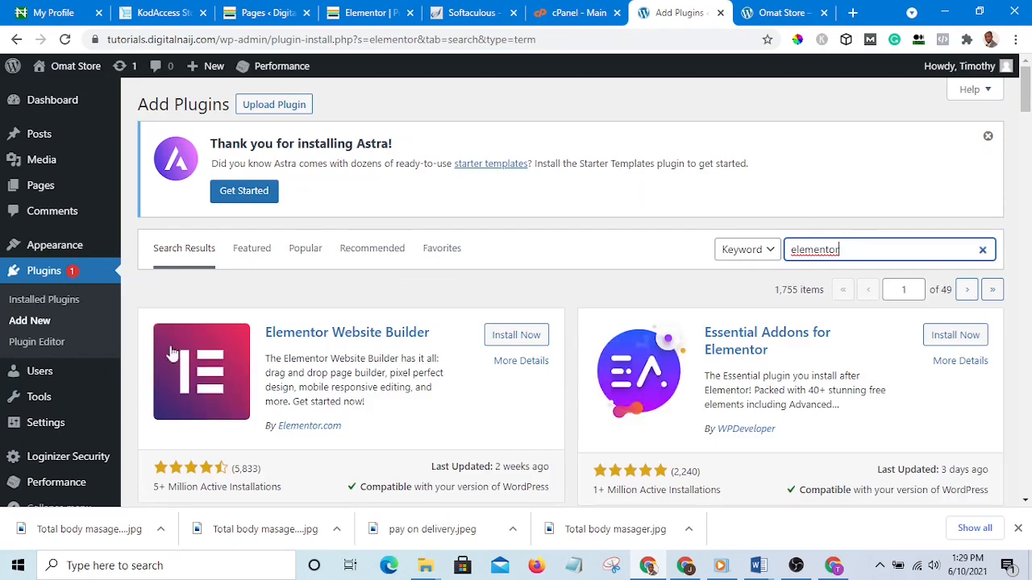
{"action": "left_click", "coordinate": [518, 341]}
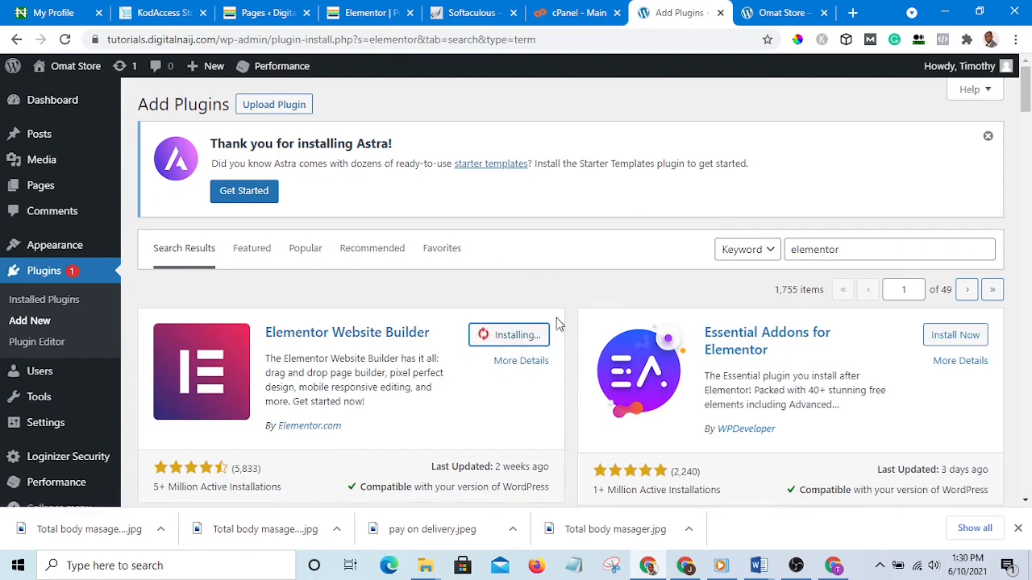
{"action": "left_click", "coordinate": [520, 337]}
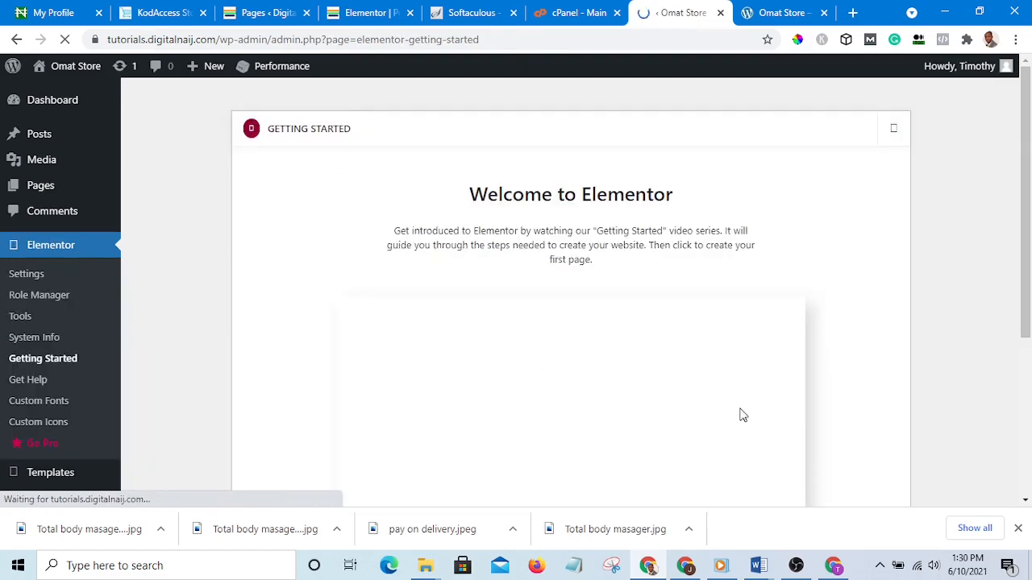
{"action": "left_click", "coordinate": [892, 130]}
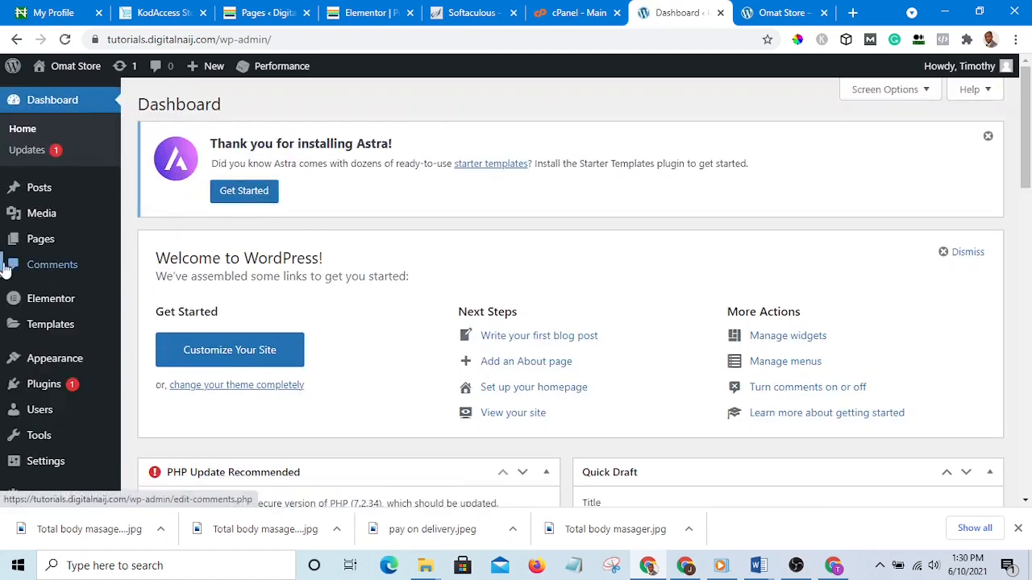
{"action": "scroll", "coordinate": [48, 306], "scroll_direction": "down", "scroll_amount": 2}
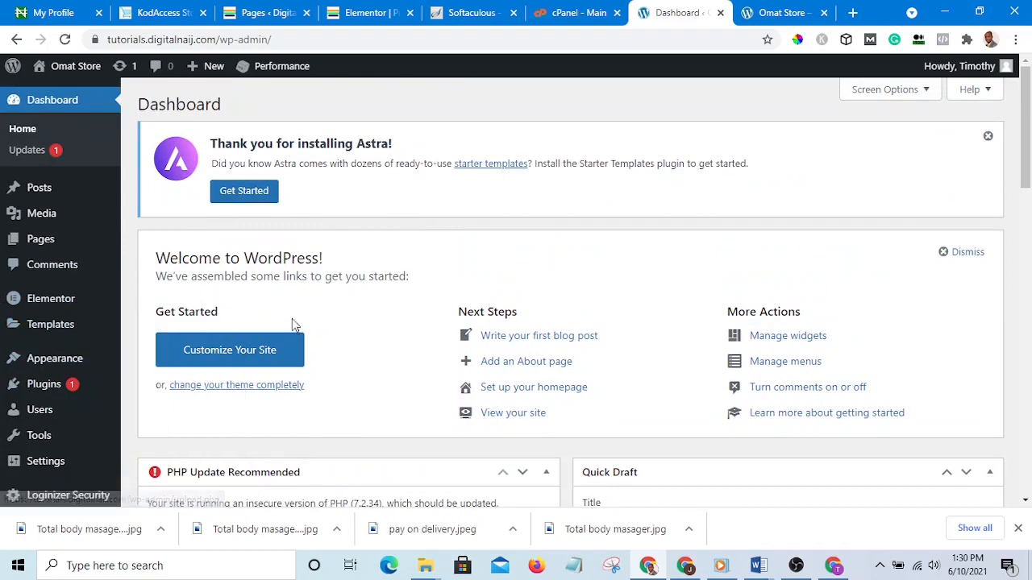
{"action": "mouse_move", "coordinate": [79, 238]}
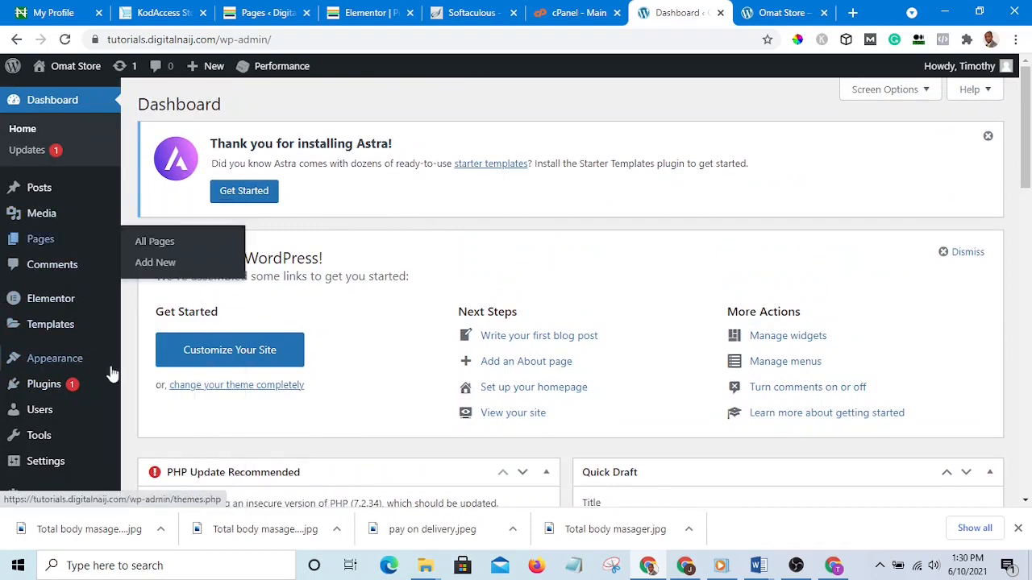
{"action": "mouse_move", "coordinate": [103, 210]}
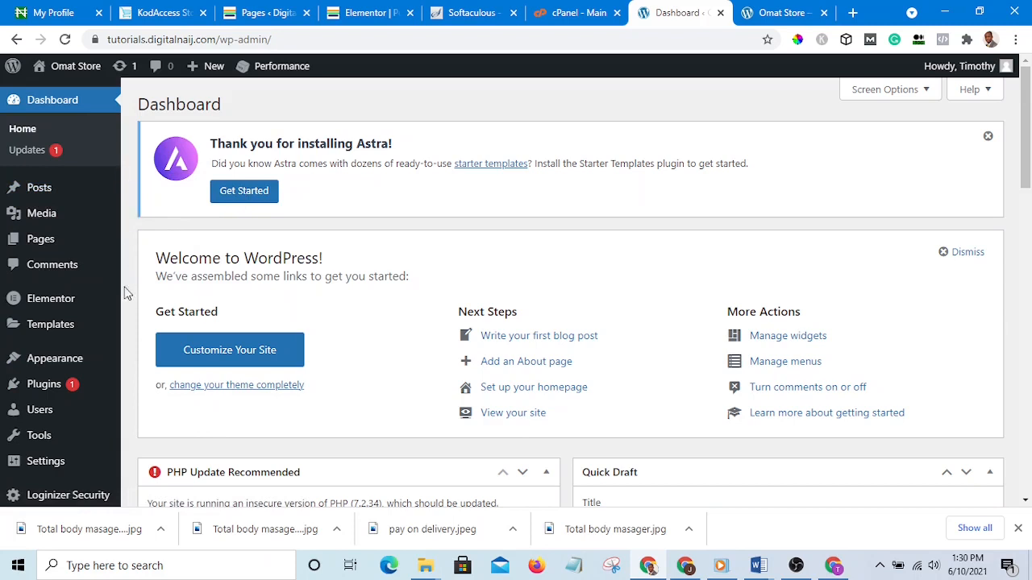
{"action": "mouse_move", "coordinate": [61, 366]}
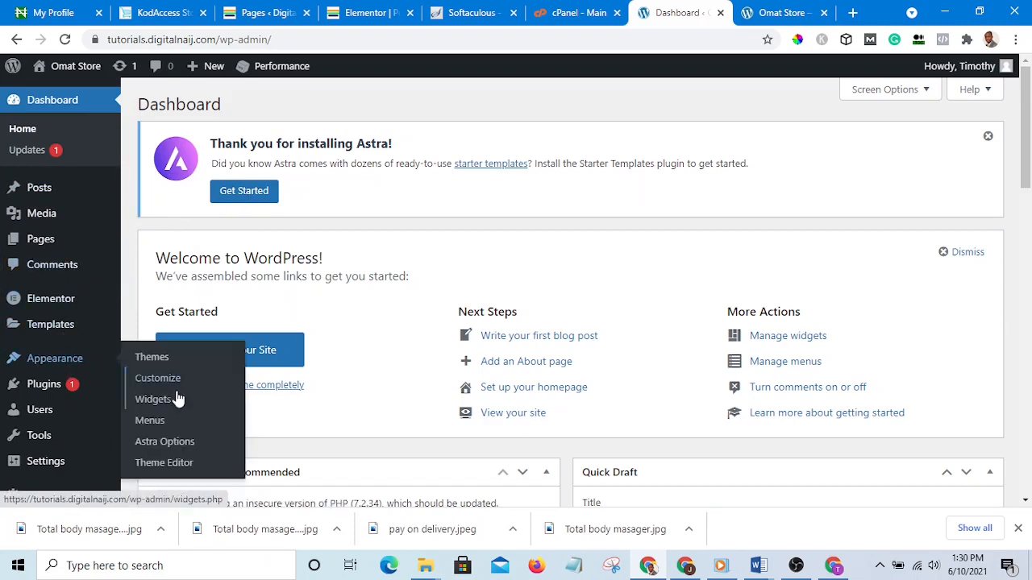
{"action": "scroll", "coordinate": [96, 371], "scroll_direction": "down", "scroll_amount": 1}
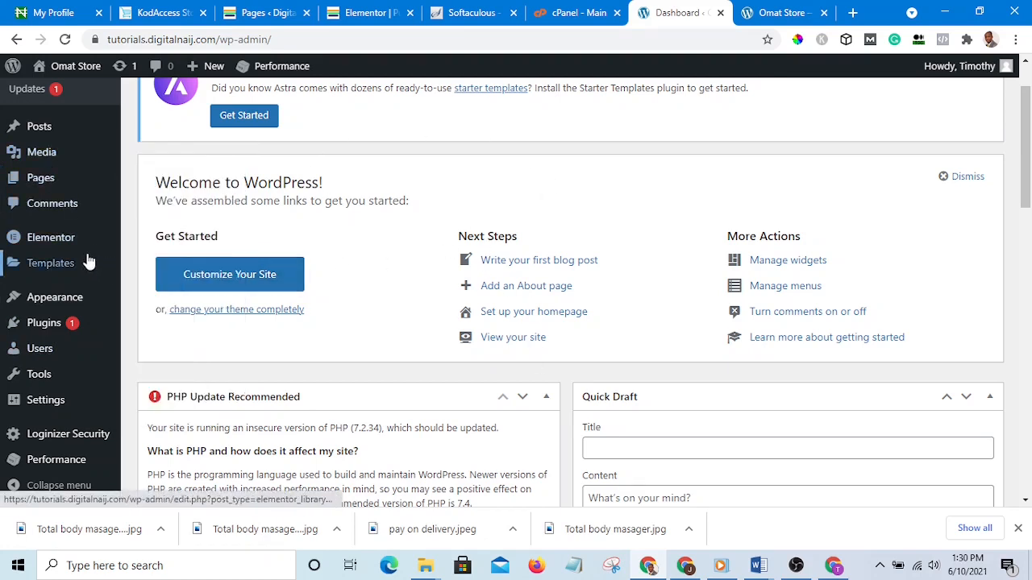
Upload the plugin file thrive-editor.zip on the page for adding plugins, then install and activate it.
{"action": "mouse_move", "coordinate": [49, 326]}
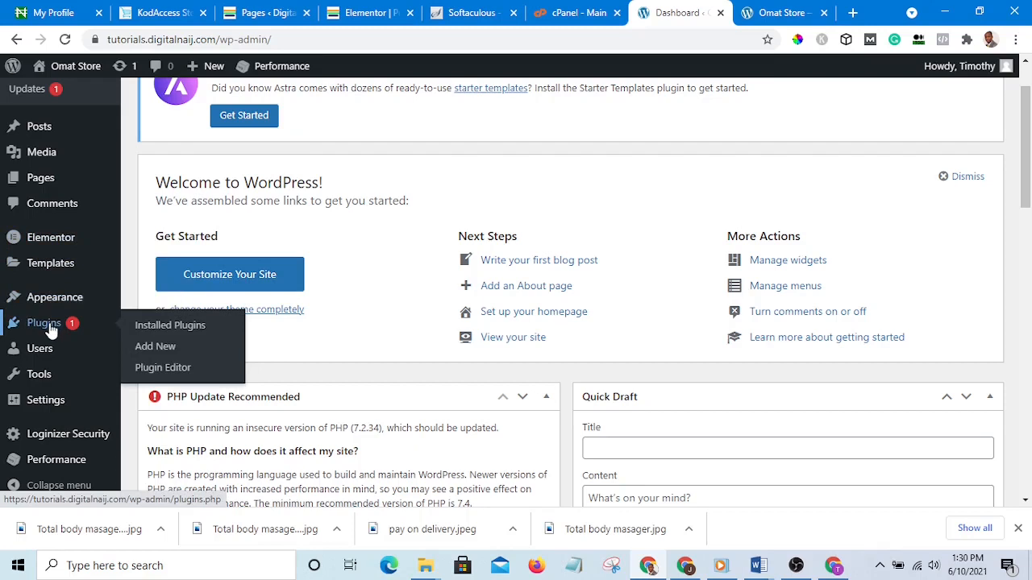
{"action": "left_click", "coordinate": [160, 351]}
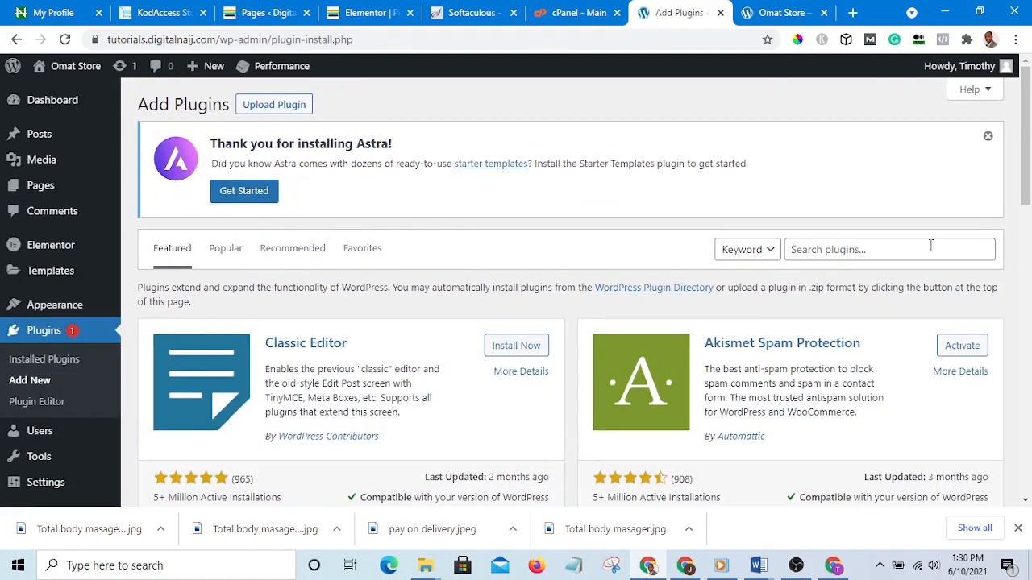
{"action": "left_click", "coordinate": [274, 105]}
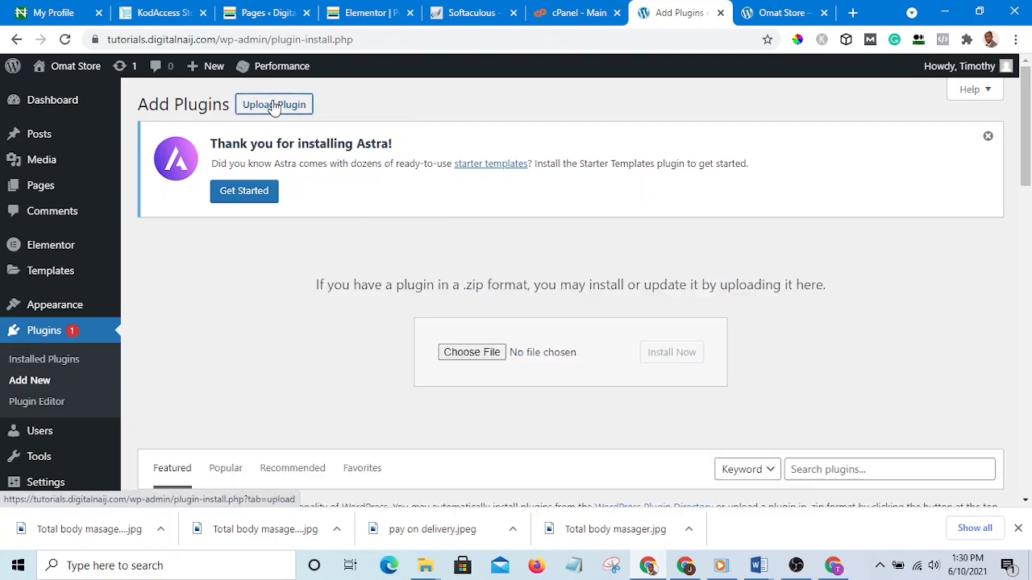
{"action": "left_click", "coordinate": [472, 355]}
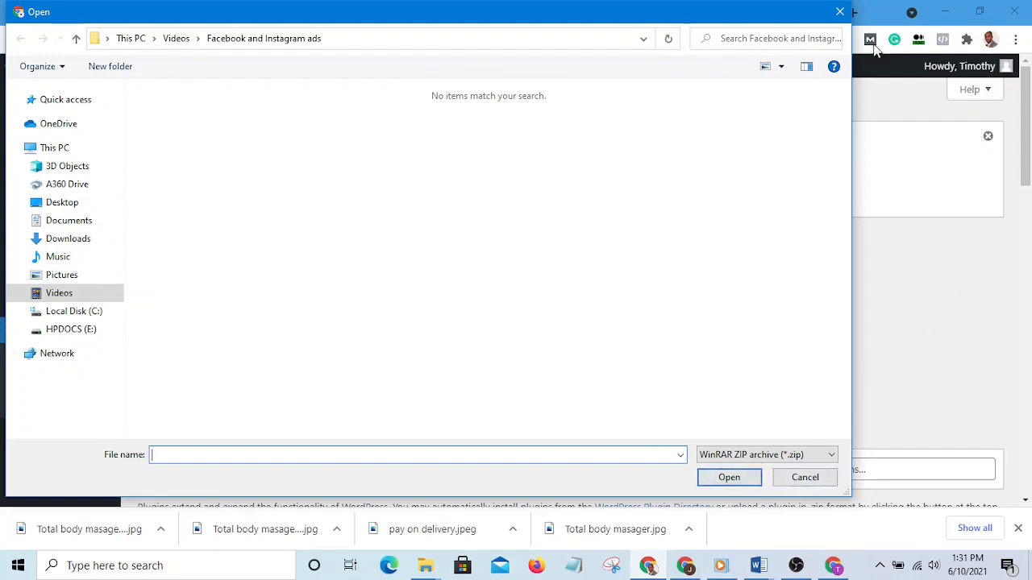
{"action": "left_click", "coordinate": [838, 10]}
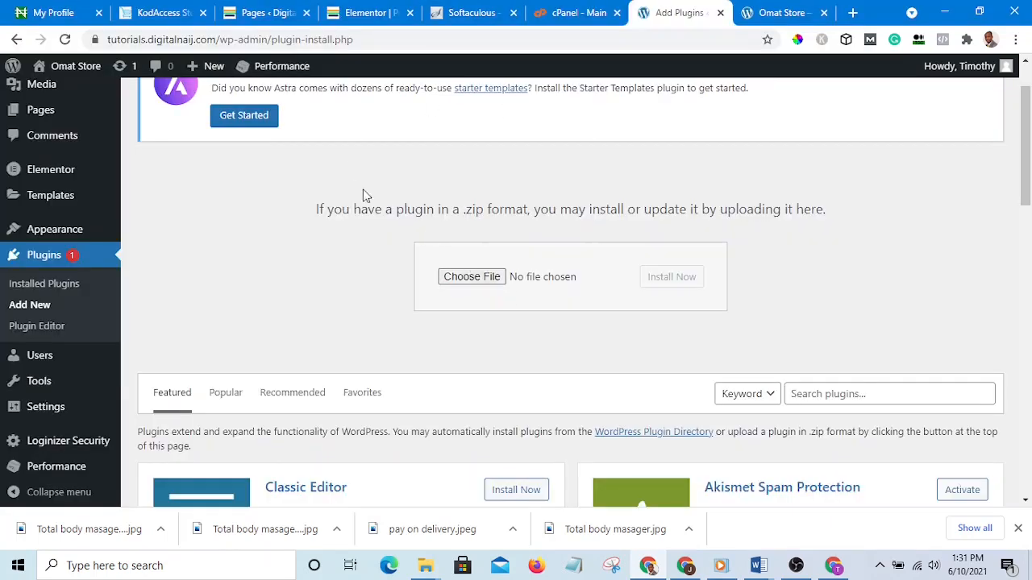
{"action": "left_click", "coordinate": [472, 280]}
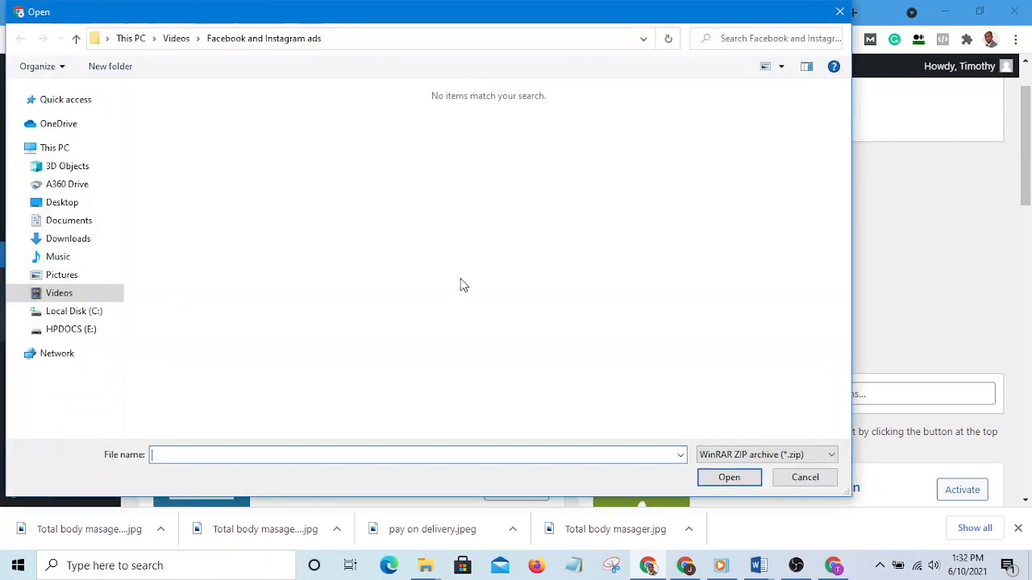
{"action": "left_click", "coordinate": [735, 476]}
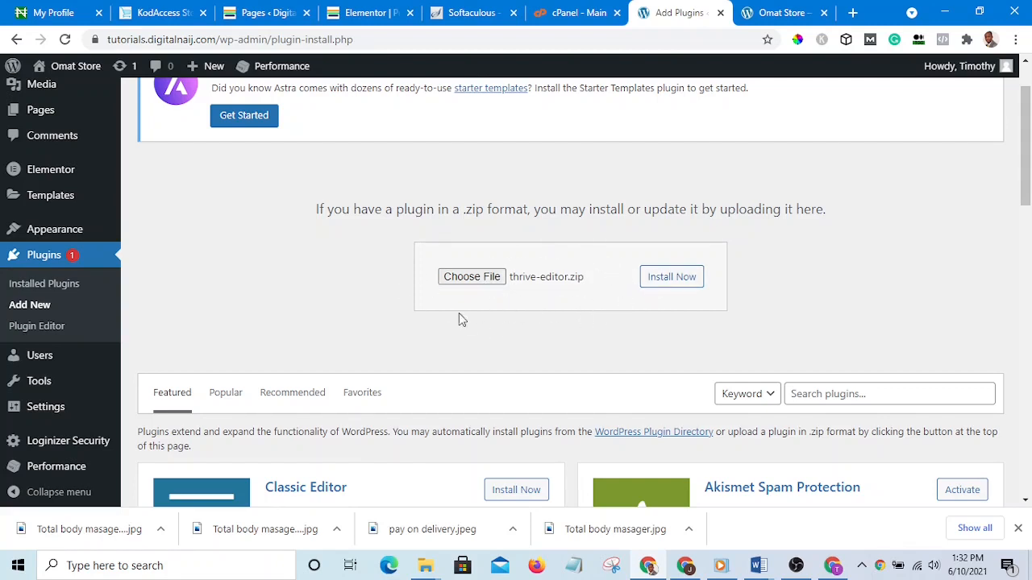
{"action": "left_click", "coordinate": [672, 278]}
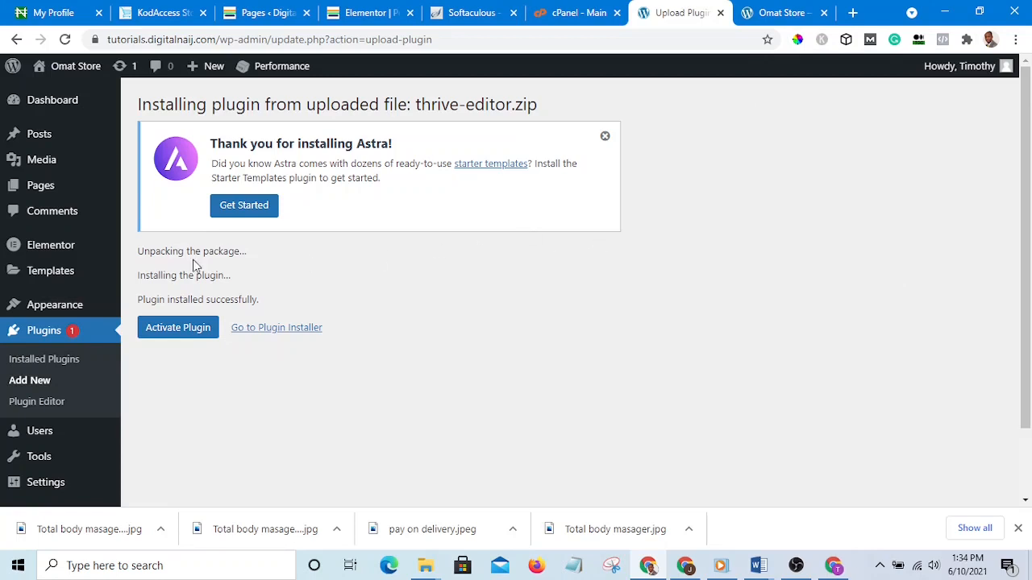
{"action": "left_click", "coordinate": [192, 336]}
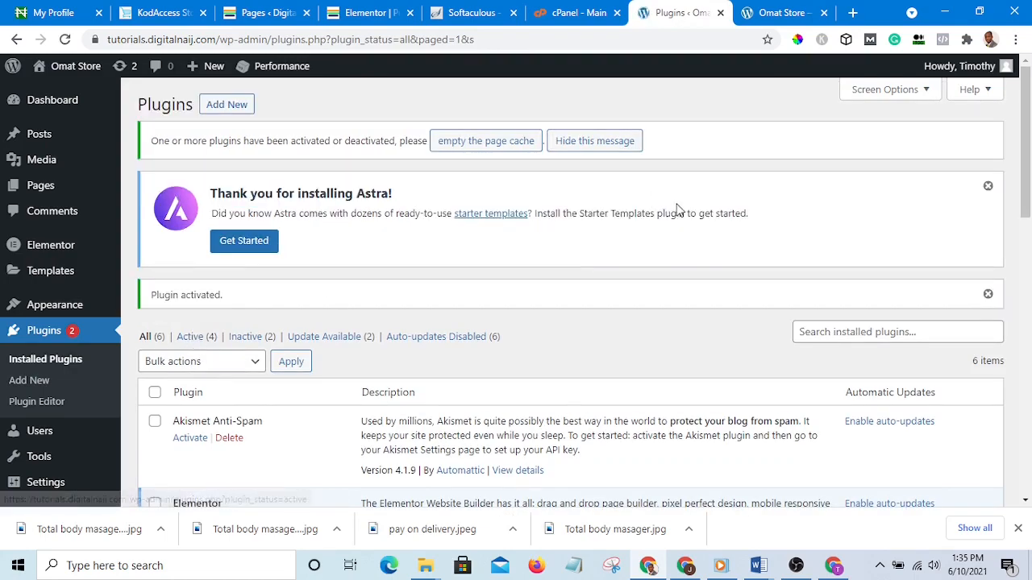
Delete the inactive Akismet Anti-Spam plugin from the installed plugins and confirm the deletion.
{"action": "scroll", "coordinate": [625, 197], "scroll_direction": "down", "scroll_amount": 3}
{"action": "scroll", "coordinate": [484, 242], "scroll_direction": "down", "scroll_amount": 3}
{"action": "scroll", "coordinate": [260, 365], "scroll_direction": "up", "scroll_amount": 5}
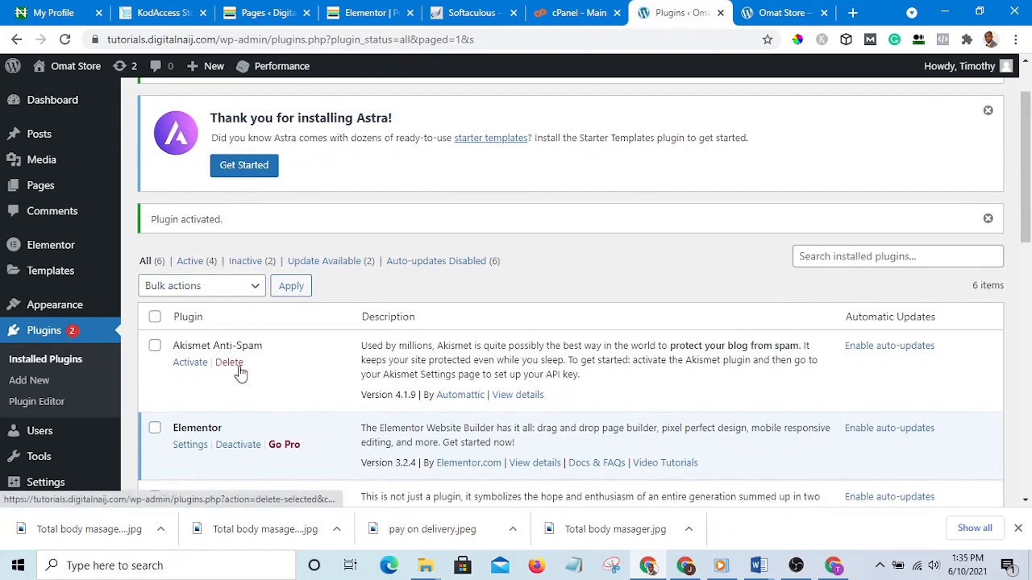
{"action": "left_click", "coordinate": [230, 364]}
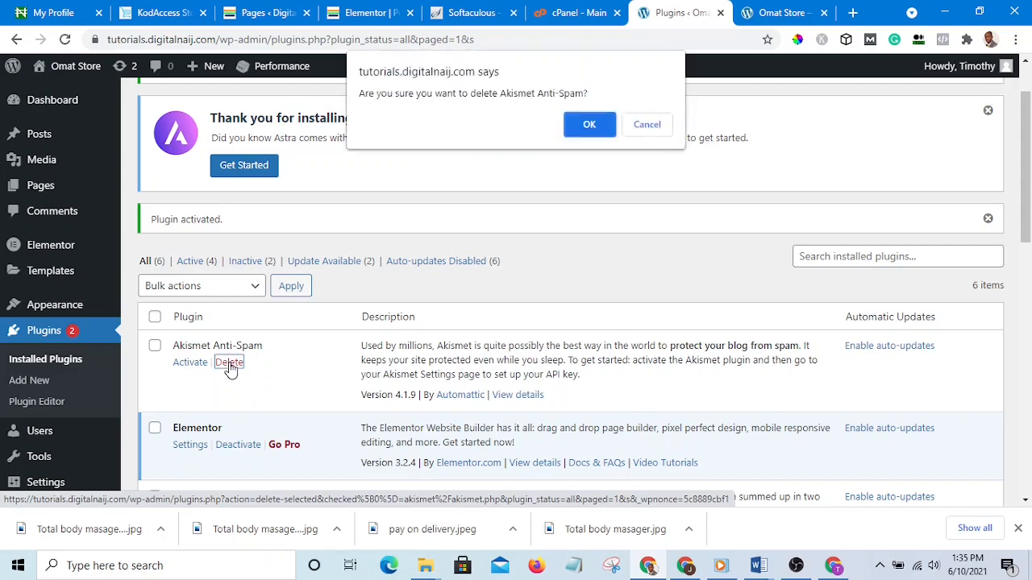
{"action": "left_click", "coordinate": [593, 128]}
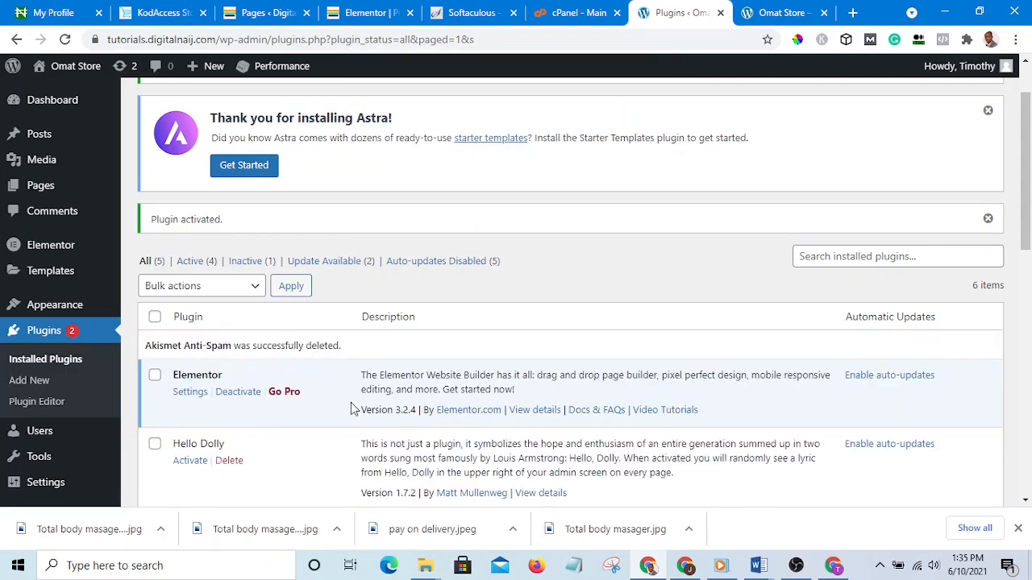
Delete the inactive Hello Dolly plugin from the site and confirm its removal.
{"action": "scroll", "coordinate": [248, 421], "scroll_direction": "down", "scroll_amount": 3}
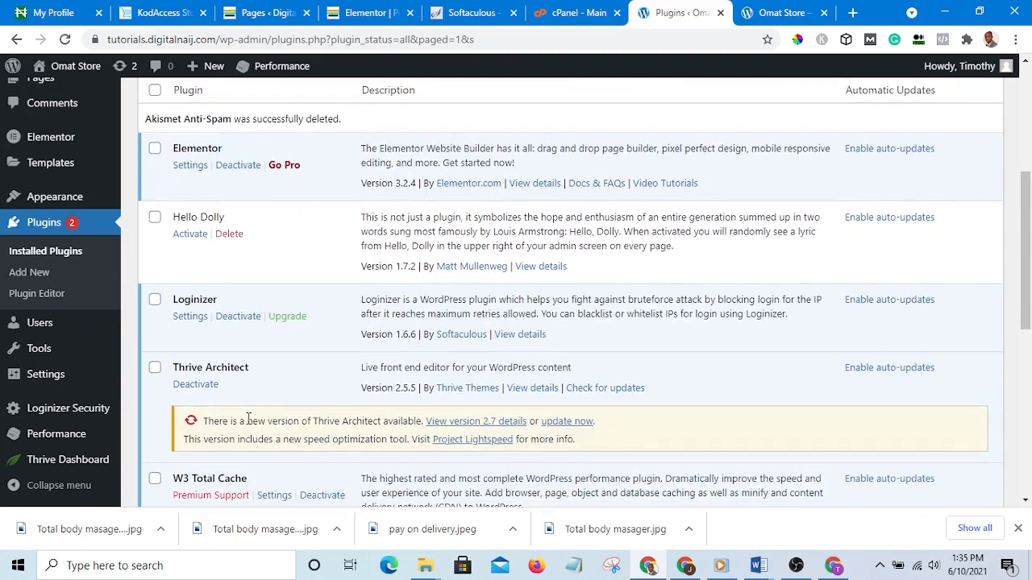
{"action": "left_click", "coordinate": [229, 235]}
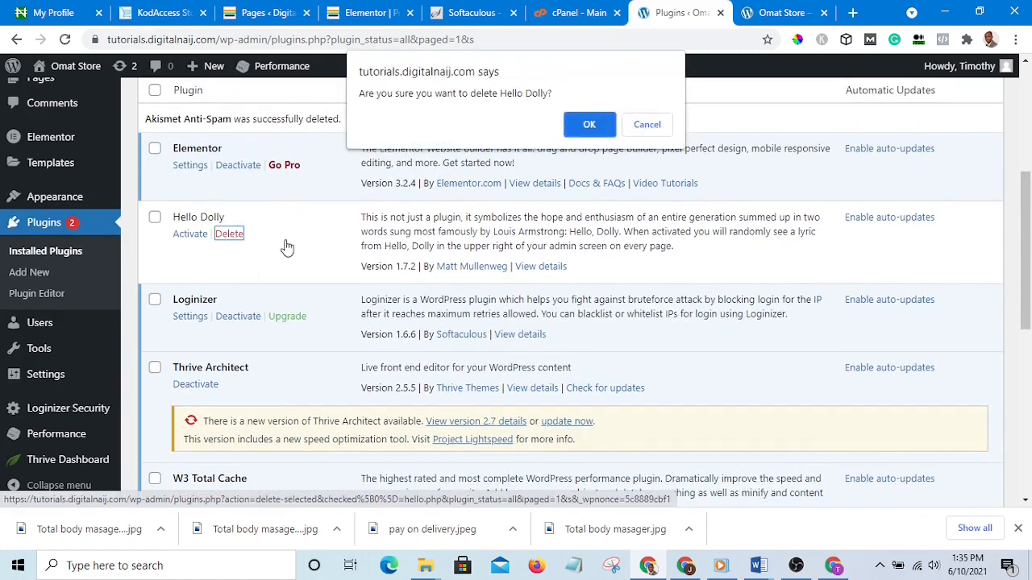
{"action": "left_click", "coordinate": [592, 122]}
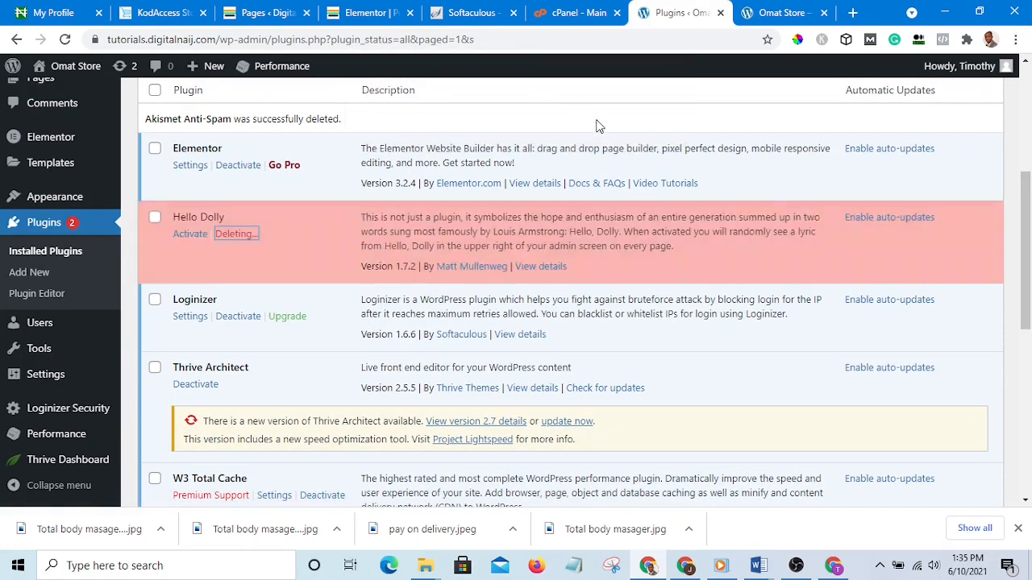
Look over the remaining installed plugins and the update notices for Thrive Architect and W3 Total Cache.
{"action": "scroll", "coordinate": [446, 307], "scroll_direction": "down", "scroll_amount": 6}
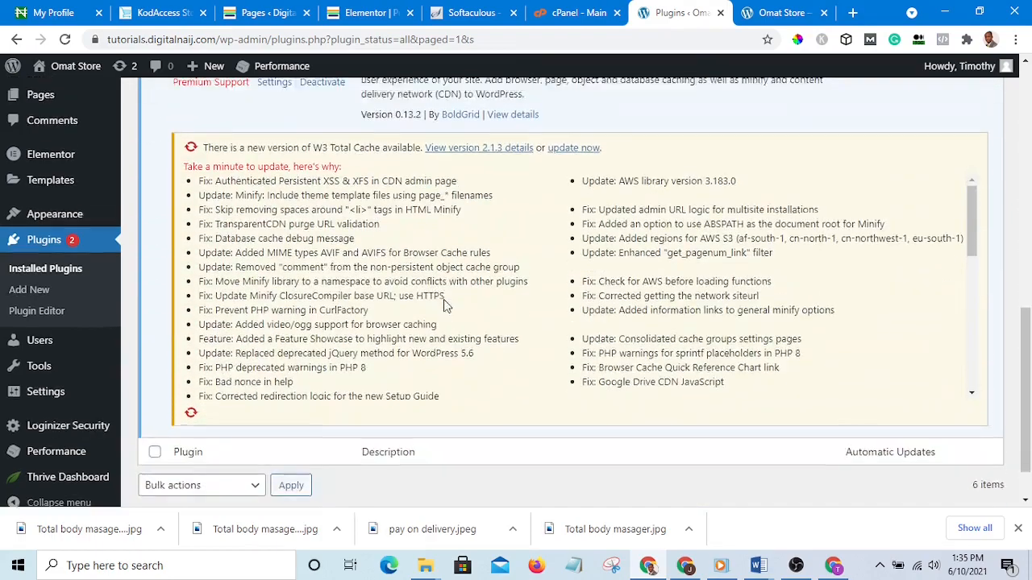
{"action": "scroll", "coordinate": [440, 304], "scroll_direction": "up", "scroll_amount": 6}
{"action": "scroll", "coordinate": [430, 301], "scroll_direction": "down", "scroll_amount": 2}
{"action": "scroll", "coordinate": [246, 348], "scroll_direction": "up", "scroll_amount": 2}
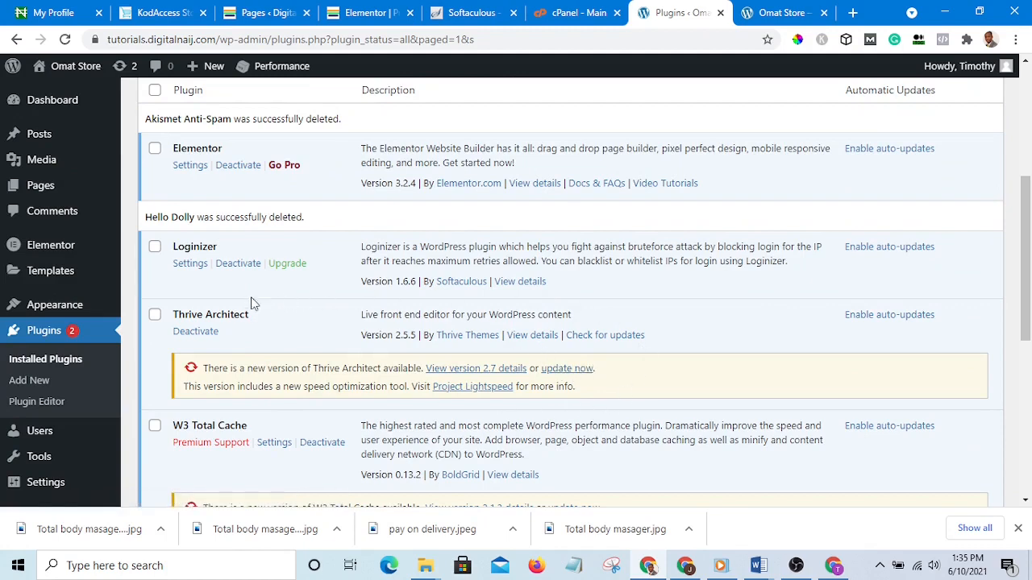
{"action": "scroll", "coordinate": [363, 387], "scroll_direction": "up", "scroll_amount": 1}
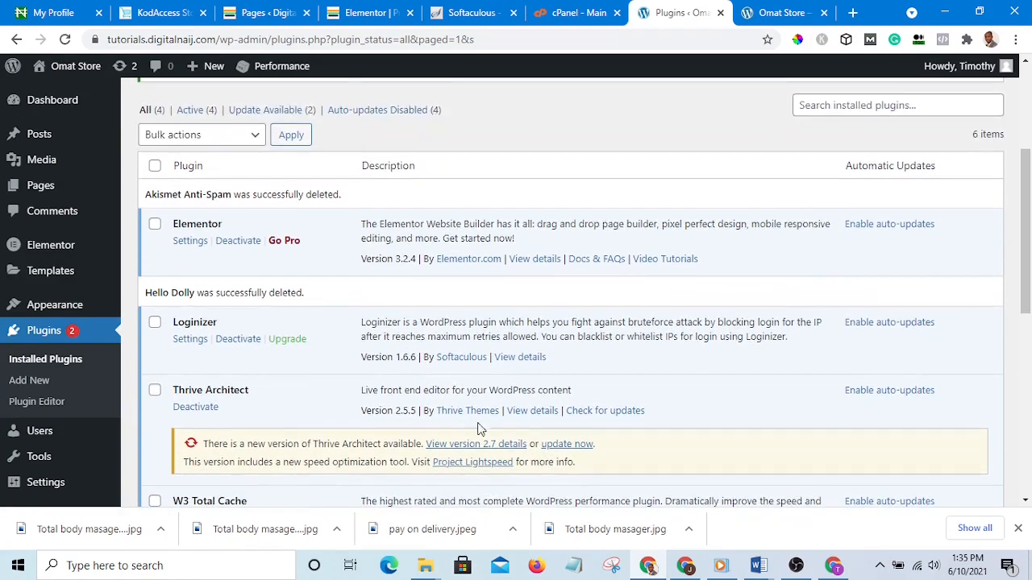
{"action": "scroll", "coordinate": [483, 428], "scroll_direction": "down", "scroll_amount": 2}
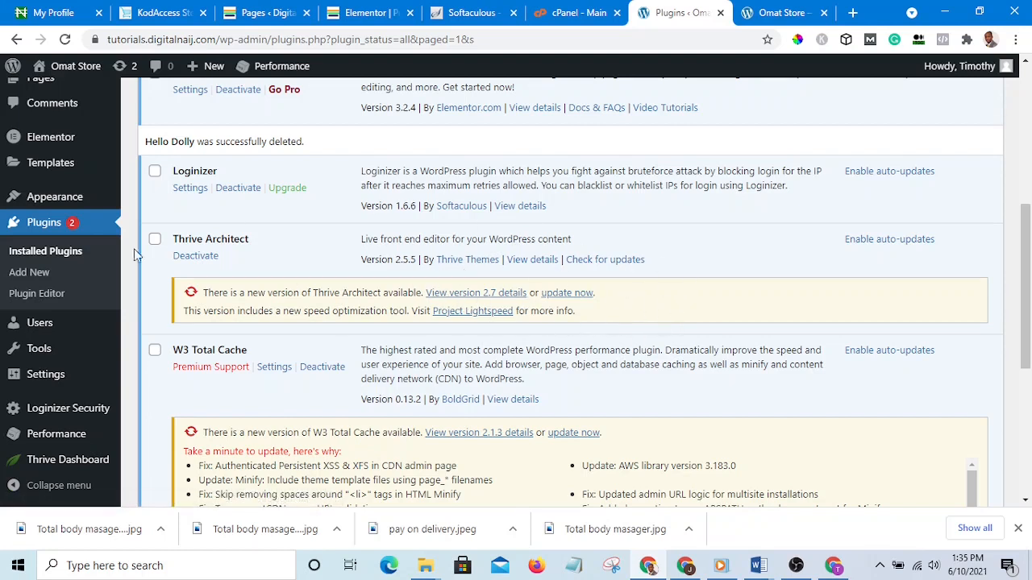
{"action": "scroll", "coordinate": [319, 347], "scroll_direction": "up", "scroll_amount": 1}
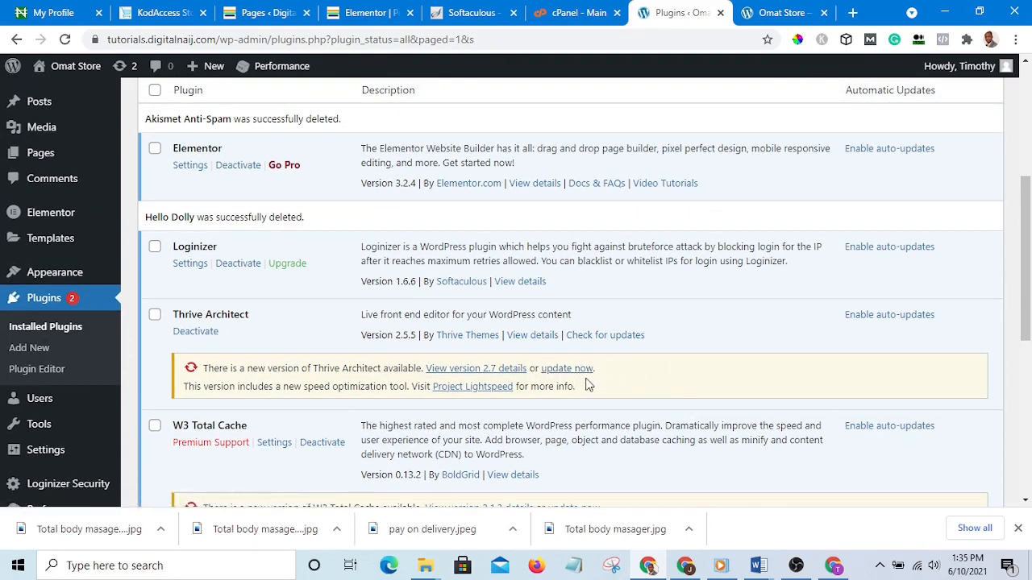
{"action": "scroll", "coordinate": [464, 355], "scroll_direction": "down", "scroll_amount": 5}
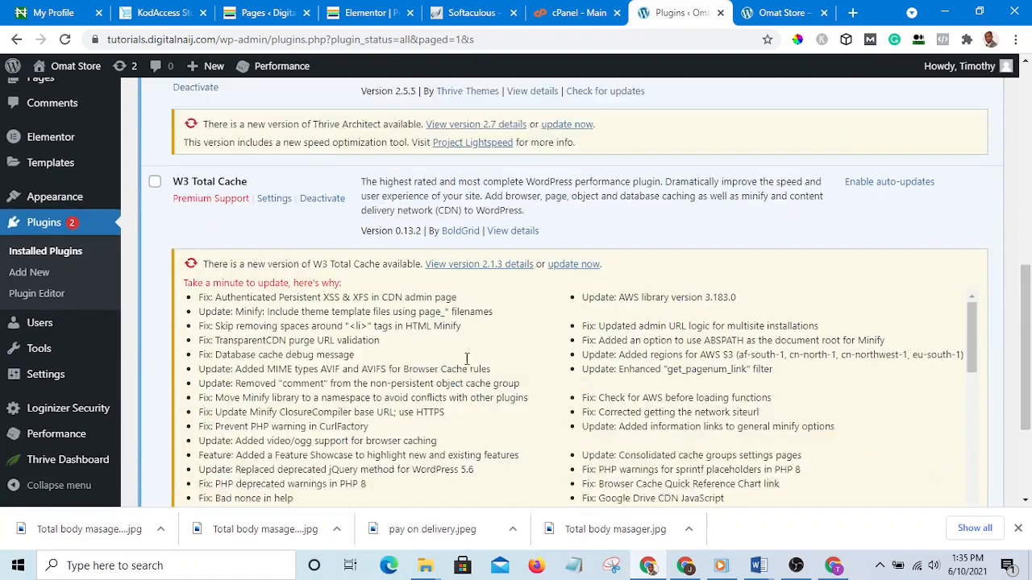
{"action": "scroll", "coordinate": [476, 378], "scroll_direction": "up", "scroll_amount": 10}
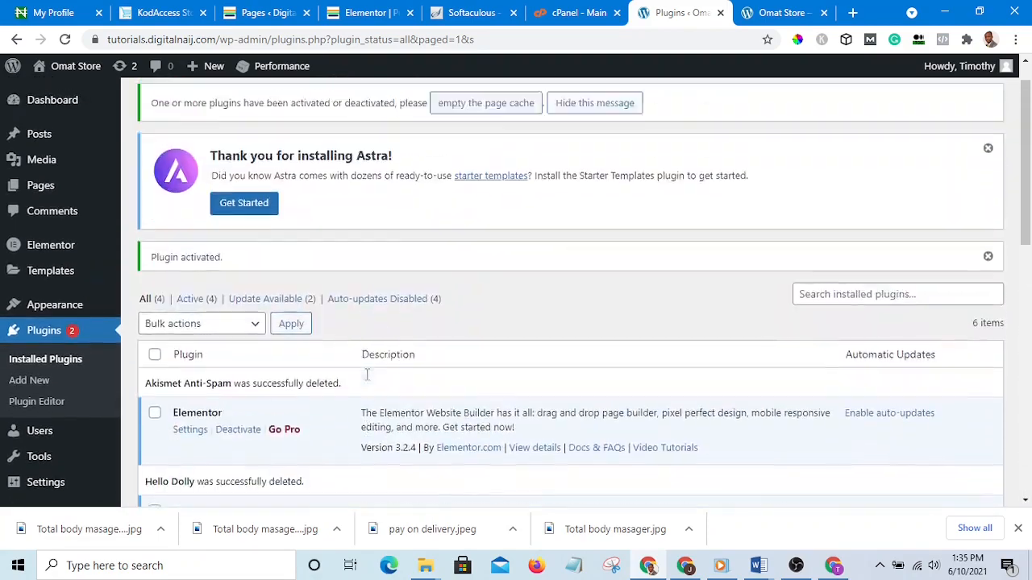
{"action": "scroll", "coordinate": [728, 148], "scroll_direction": "down", "scroll_amount": 2}
{"action": "scroll", "coordinate": [731, 265], "scroll_direction": "down", "scroll_amount": 3}
{"action": "scroll", "coordinate": [725, 333], "scroll_direction": "up", "scroll_amount": 4}
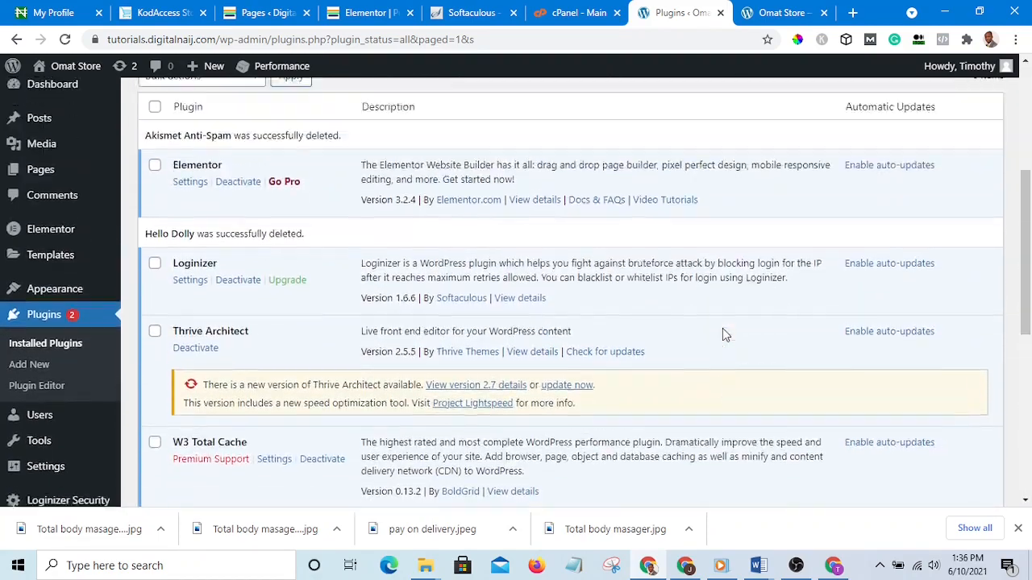
{"action": "scroll", "coordinate": [726, 335], "scroll_direction": "down", "scroll_amount": 8}
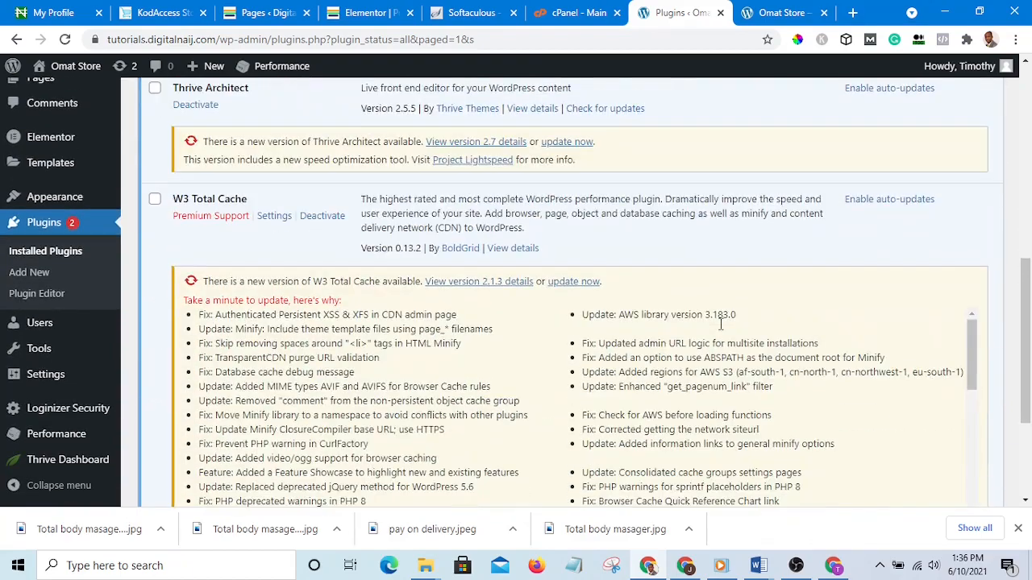
{"action": "scroll", "coordinate": [719, 332], "scroll_direction": "up", "scroll_amount": 8}
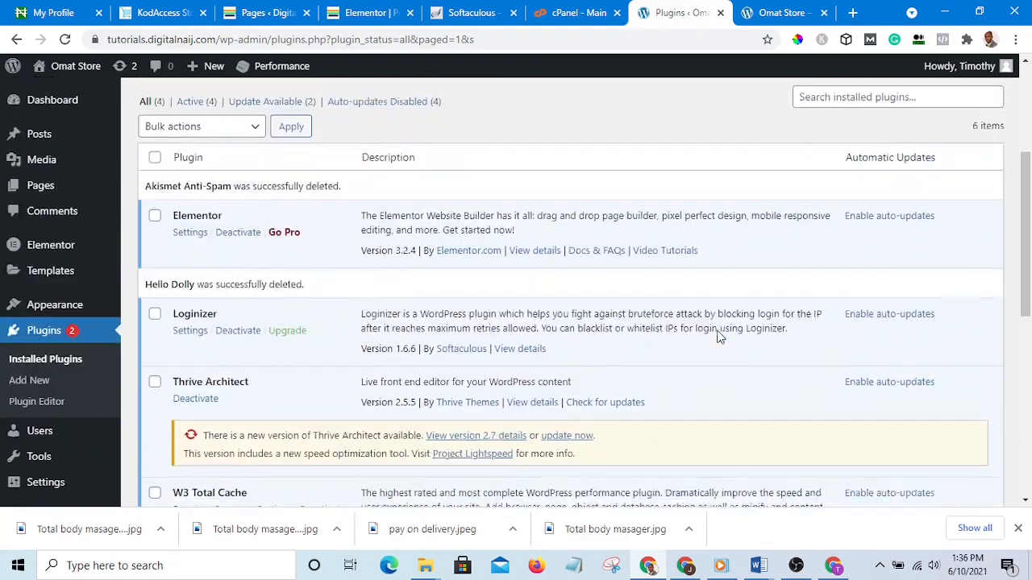
{"action": "scroll", "coordinate": [719, 330], "scroll_direction": "down", "scroll_amount": 4}
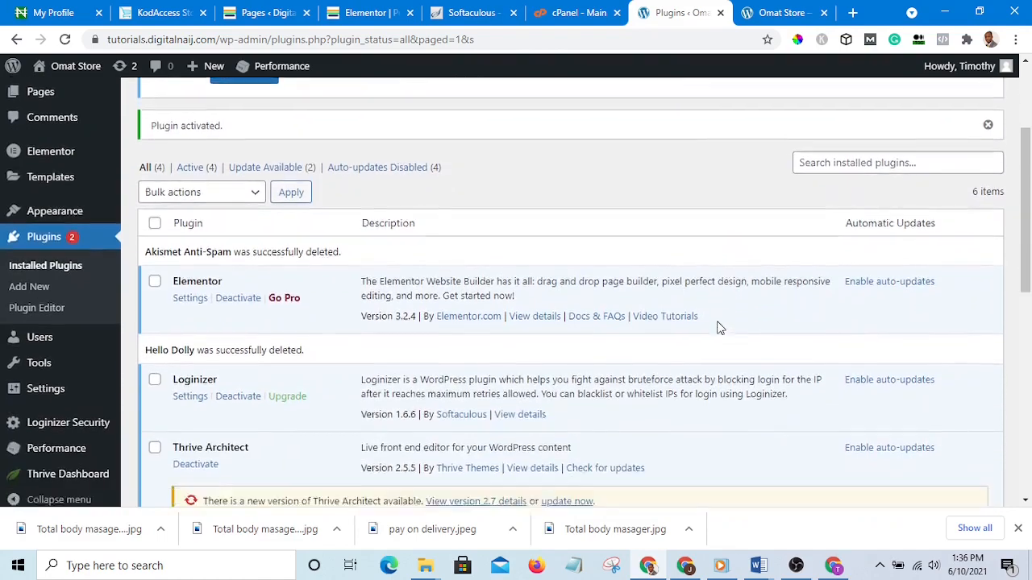
{"action": "scroll", "coordinate": [721, 315], "scroll_direction": "up", "scroll_amount": 3}
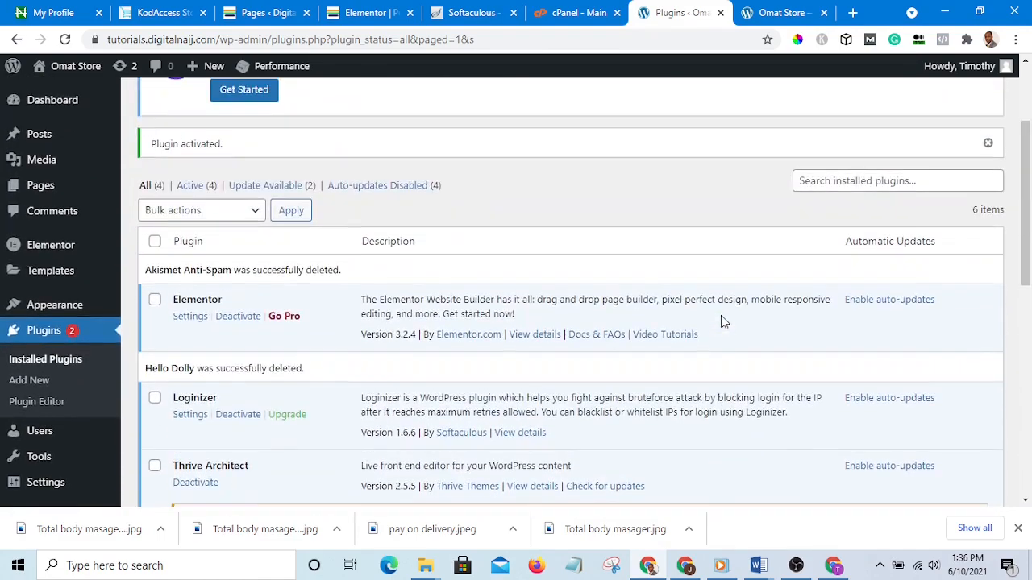
{"action": "scroll", "coordinate": [722, 315], "scroll_direction": "up", "scroll_amount": 3}
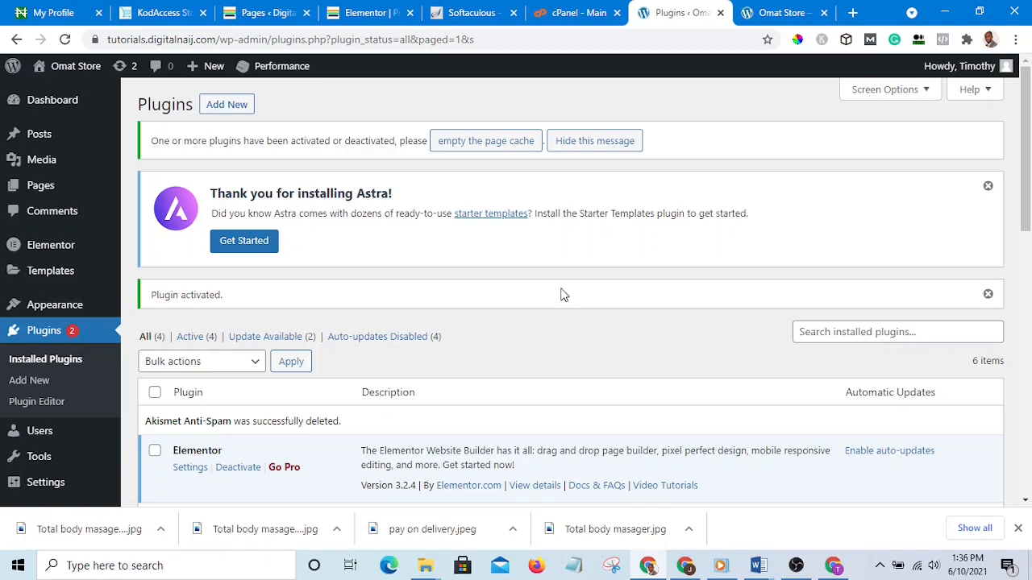
{"action": "scroll", "coordinate": [560, 293], "scroll_direction": "down", "scroll_amount": 2}
{"action": "scroll", "coordinate": [569, 267], "scroll_direction": "up", "scroll_amount": 2}
{"action": "scroll", "coordinate": [615, 334], "scroll_direction": "down", "scroll_amount": 8}
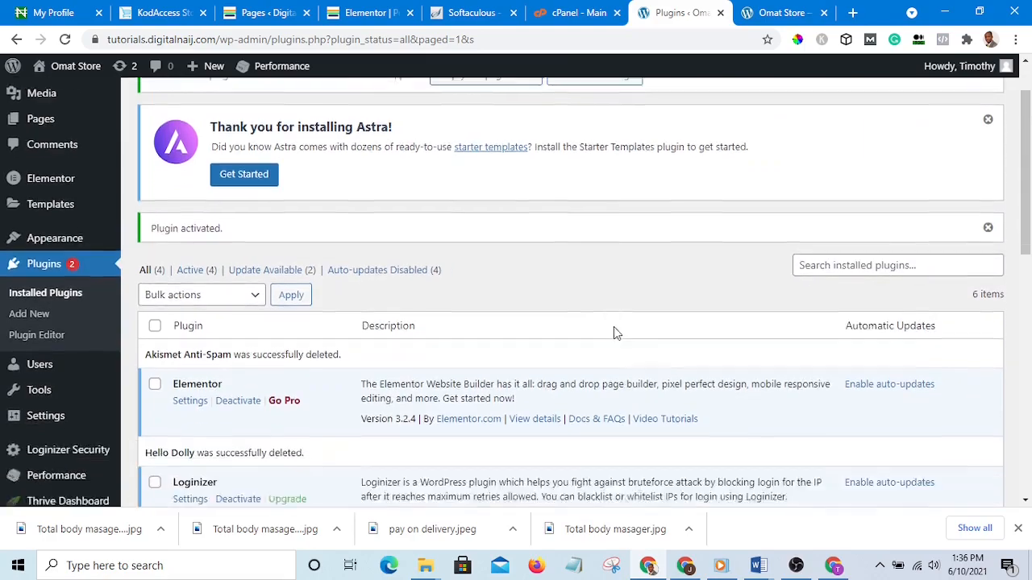
{"action": "scroll", "coordinate": [708, 330], "scroll_direction": "up", "scroll_amount": 10}
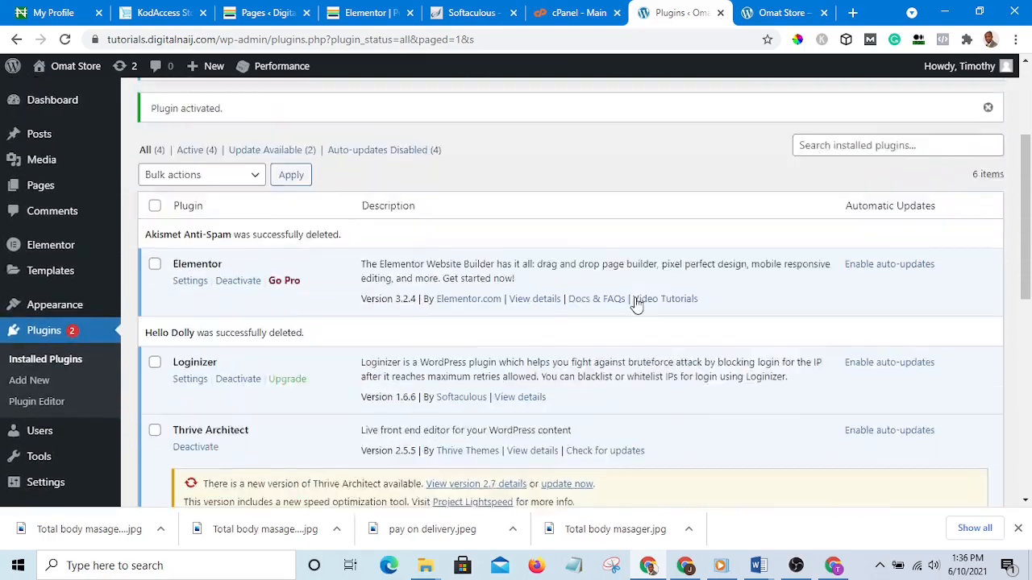
{"action": "scroll", "coordinate": [635, 334], "scroll_direction": "down", "scroll_amount": 3}
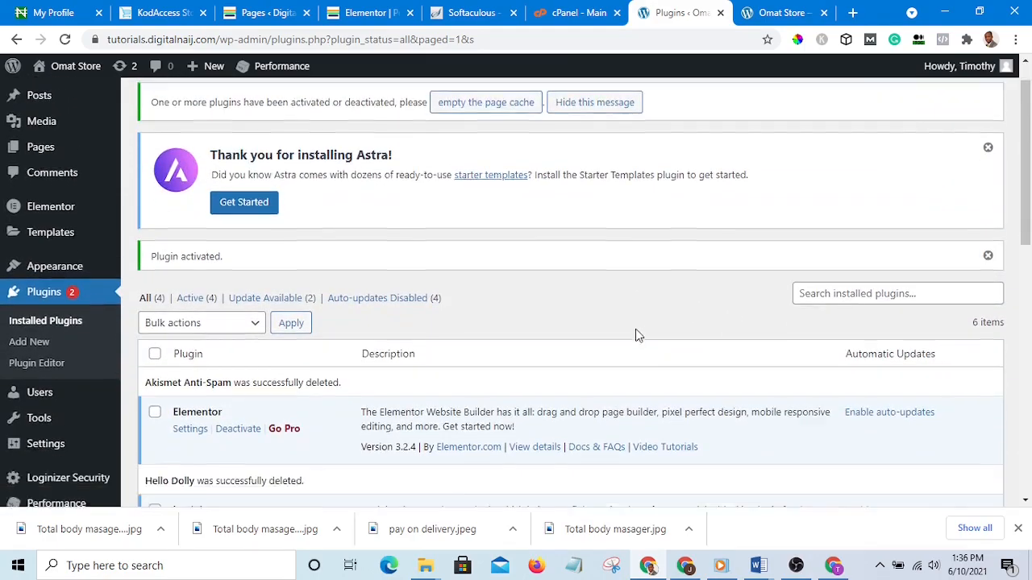
{"action": "scroll", "coordinate": [620, 305], "scroll_direction": "up", "scroll_amount": 3}
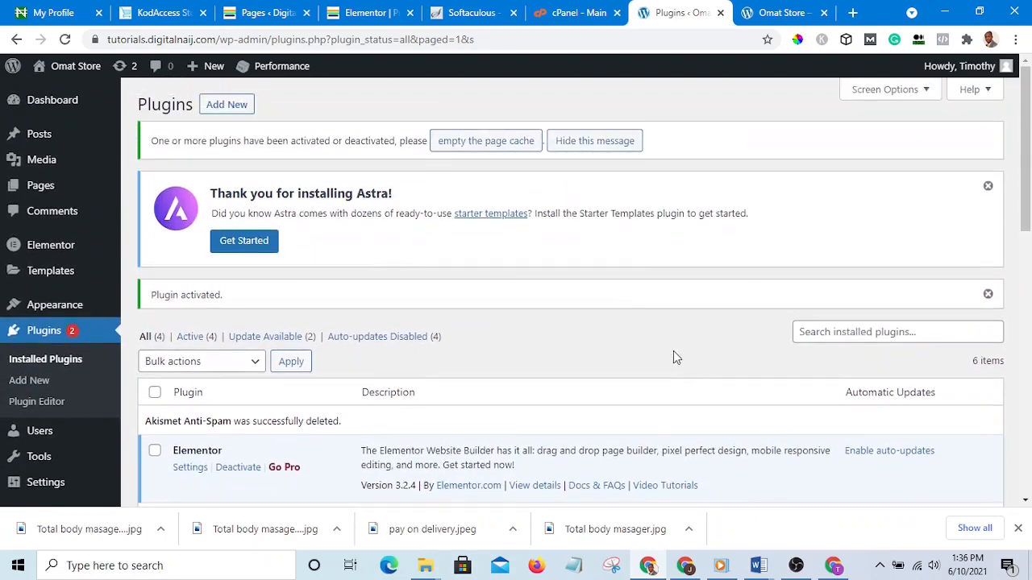